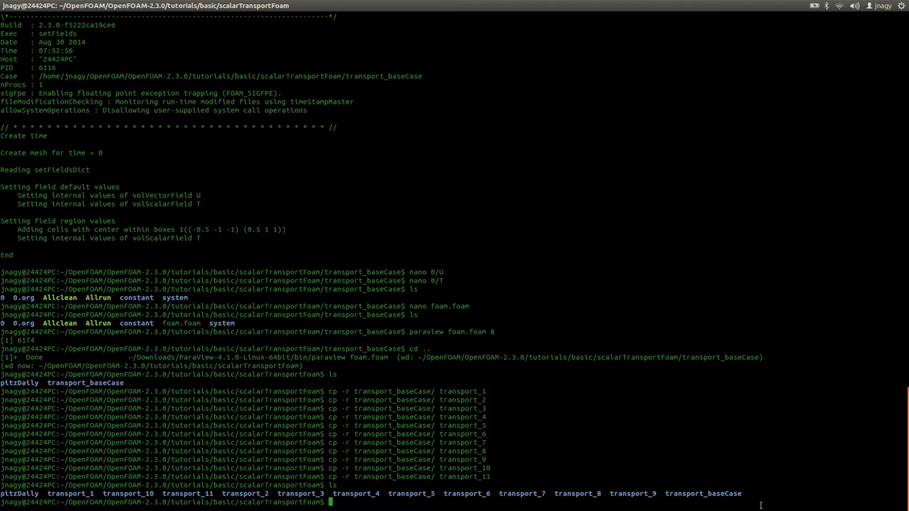
# Enter the transport_1 case folder and list its files.
pyautogui.write('cd transport_1')
pyautogui.press('Return')
pyautogui.write('ls')
pyautogui.press('Return')
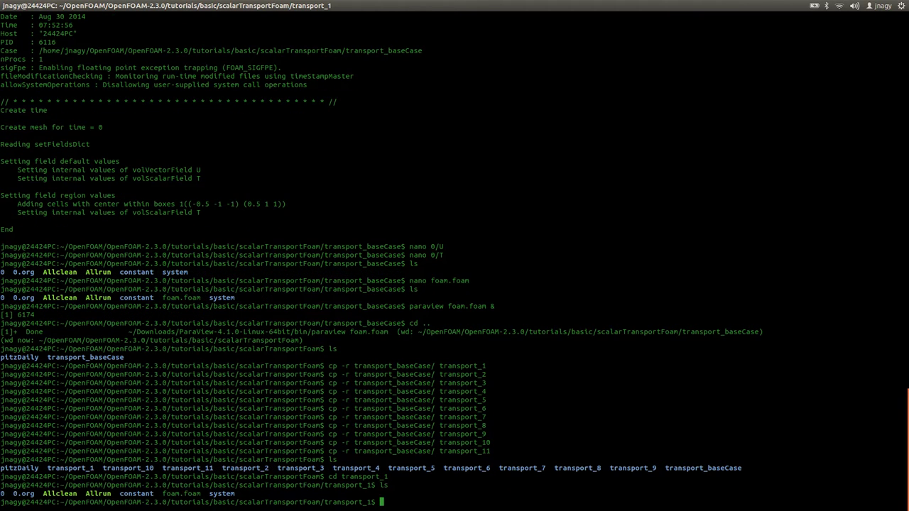
# Check the Parameter study slide full-screen, then return to the terminal.
pyautogui.hotkey('alt', 'Tab')
pyautogui.press('F5')
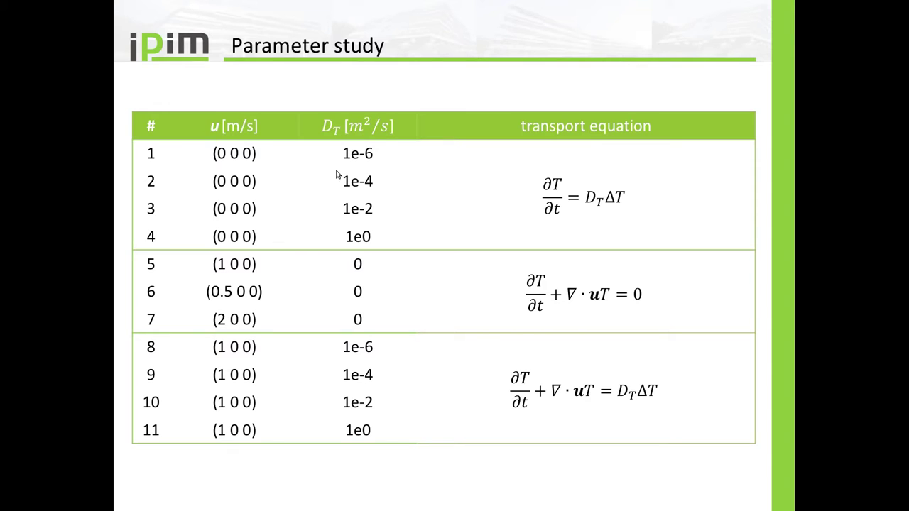
pyautogui.hotkey('alt', 'Tab')
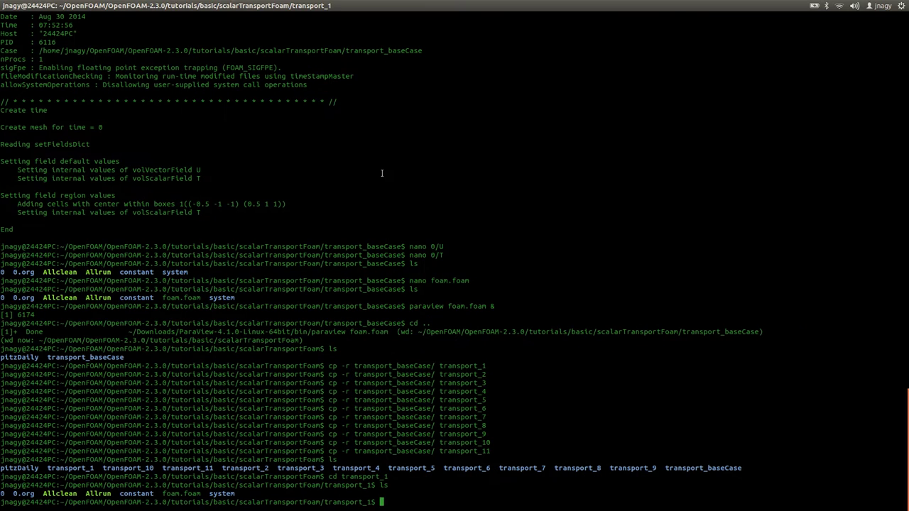
# Inspect transport_1's 0/U velocity file in nano and close it unchanged.
pyautogui.write('cd 0')
pyautogui.press('Return')
pyautogui.write('nano U')
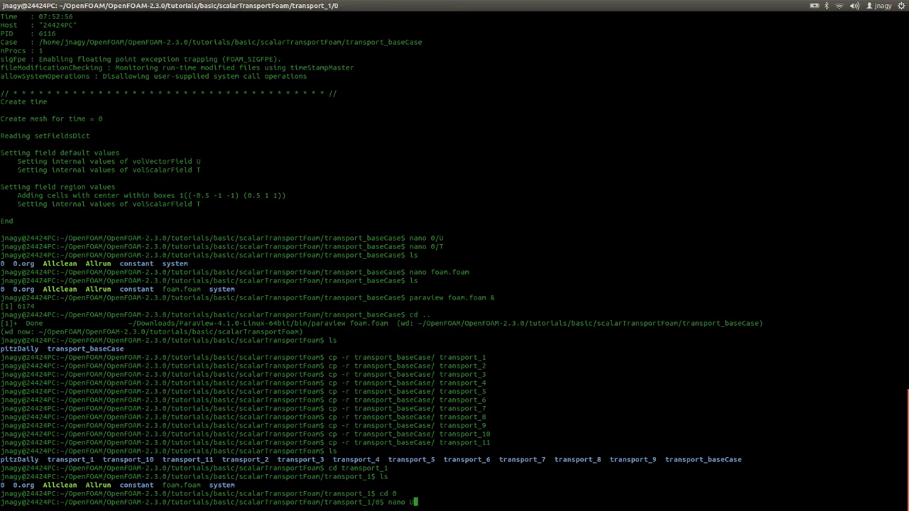
pyautogui.press('Return')
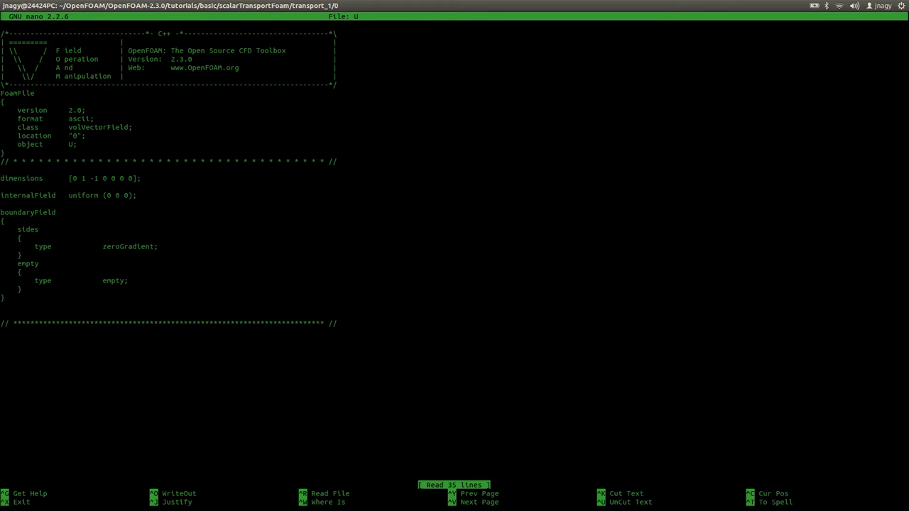
pyautogui.hotkey('ctrl', 'x')
pyautogui.write('cd ..')
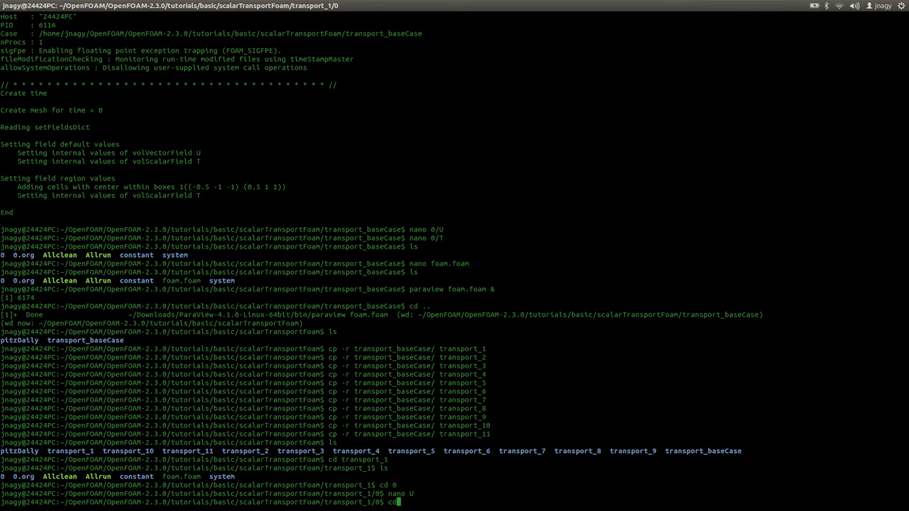
pyautogui.press('Return')
# Go into the constant folder and open transportProperties in nano.
pyautogui.write('cd constant/')
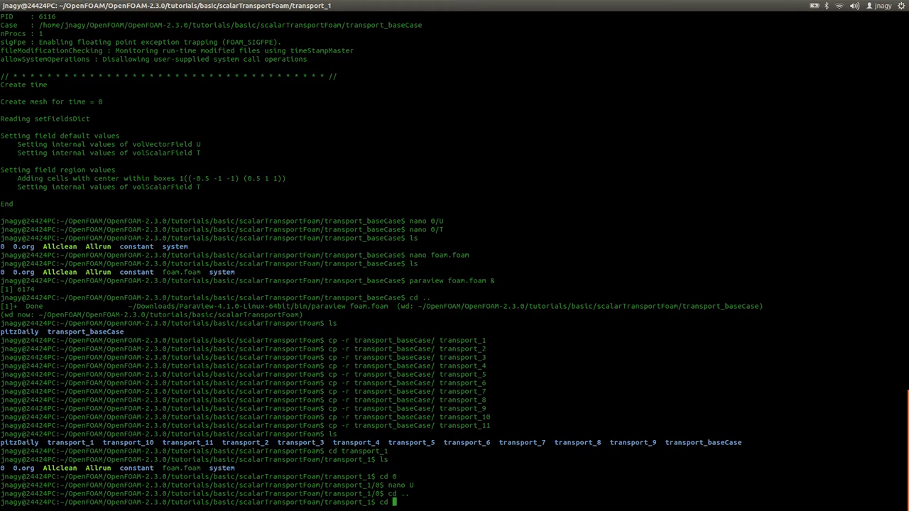
pyautogui.press('Return')
pyautogui.write('ls')
pyautogui.press('Return')
pyautogui.write('nano tr')
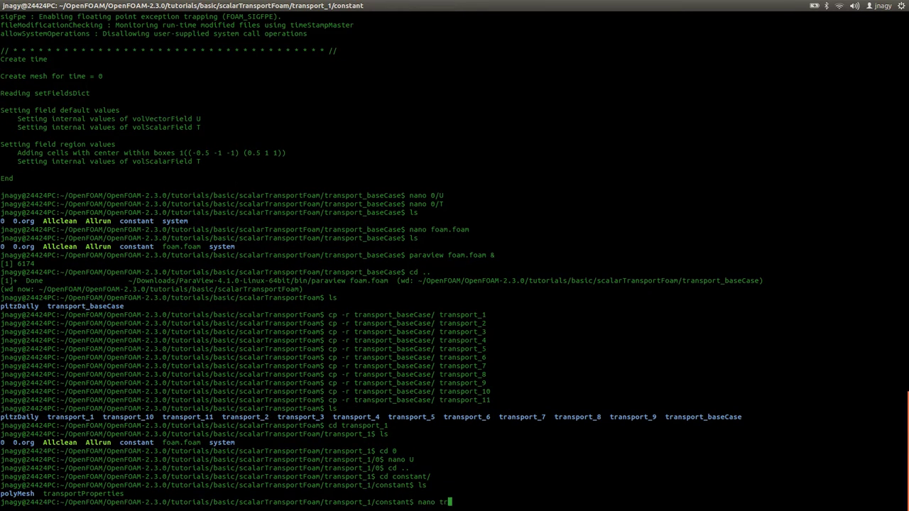
pyautogui.press('Tab')
pyautogui.press('Return')
# Replace DT 0.01 with 1e-6, save, close nano and return to transport_1.
pyautogui.press('Down')
pyautogui.press('Down')
pyautogui.press('Down')
pyautogui.press('Down')
pyautogui.press('Down')
pyautogui.press('Down')
pyautogui.press('Down')
pyautogui.press('Down')
pyautogui.press('Down')
pyautogui.press('Down')
pyautogui.press('Down')
pyautogui.press('Down')
pyautogui.press('Down')
pyautogui.press('Down')
pyautogui.press('Down')
pyautogui.press('Down')
pyautogui.press('Down')
pyautogui.press('Down')
pyautogui.press('Down')
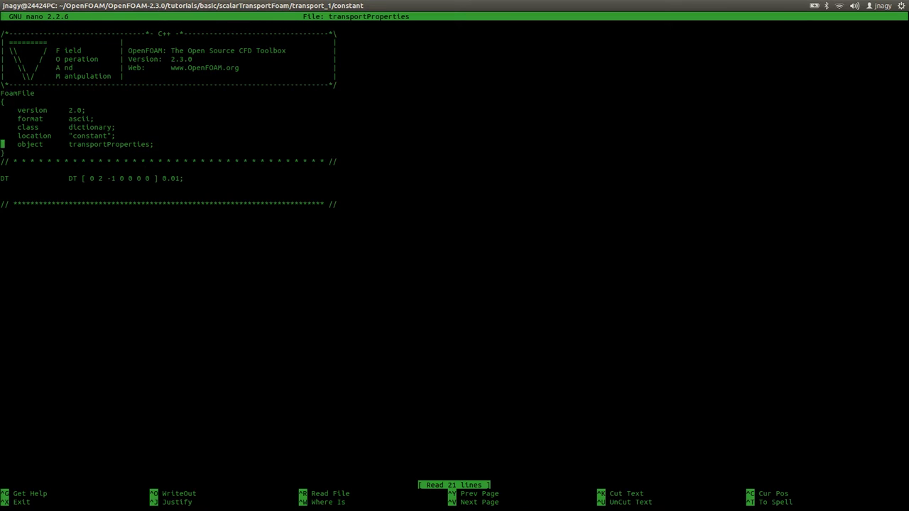
pyautogui.press('Up')
pyautogui.press('Up')
pyautogui.press('End')
pyautogui.press('Left')
pyautogui.press('BackSpace')
pyautogui.press('BackSpace')
pyautogui.press('BackSpace')
pyautogui.press('BackSpace')
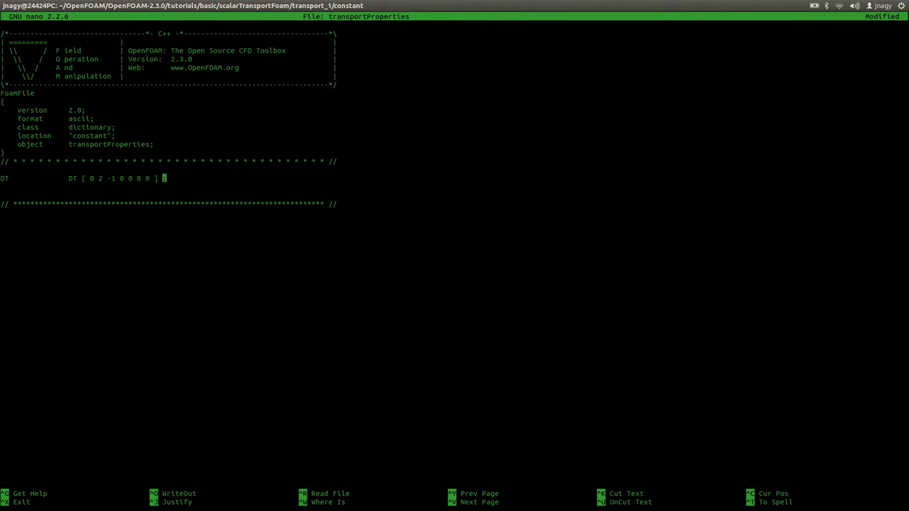
pyautogui.write('1e-6')
pyautogui.hotkey('ctrl', 'o')
pyautogui.press('Return')
pyautogui.hotkey('ctrl', 'x')
pyautogui.write('cd ..')
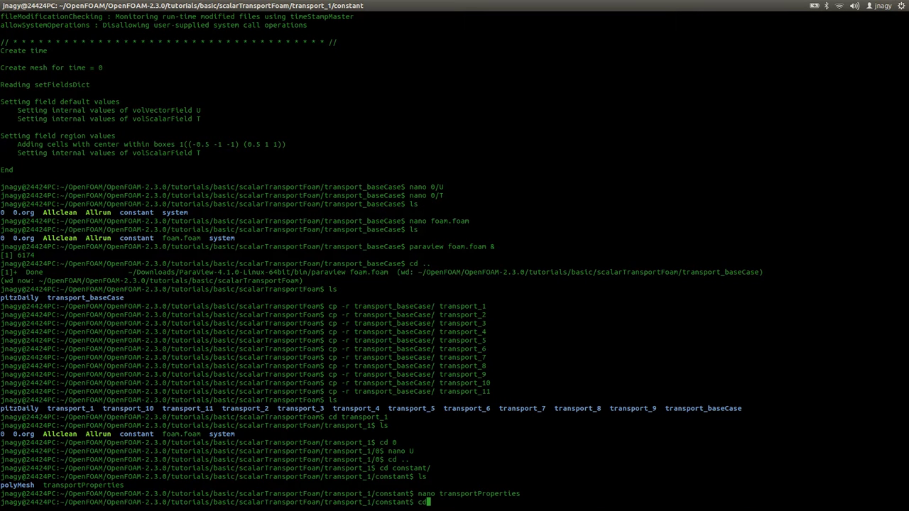
pyautogui.press('Return')
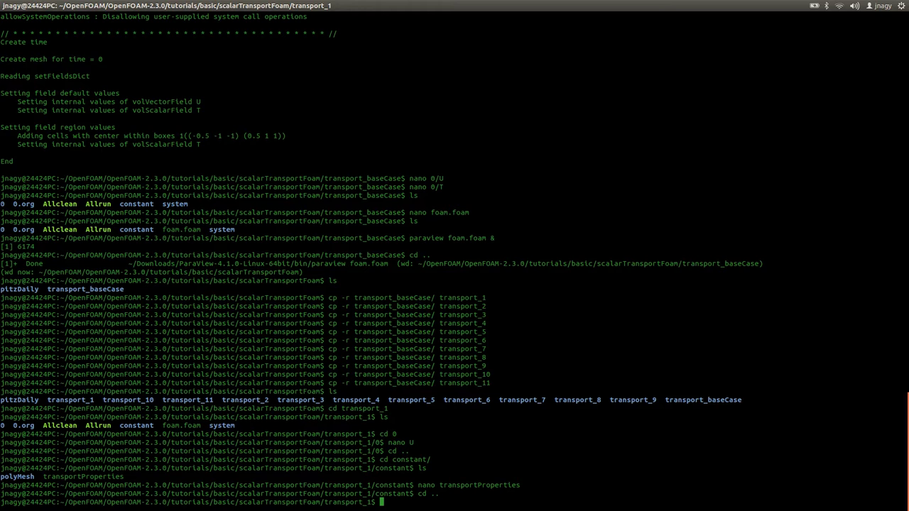
# Run scalarTransportFoam on transport_1, then launch 'paraview foam.foam &' in the background.
pyautogui.write('scal')
pyautogui.press('Tab')
pyautogui.press('Return')
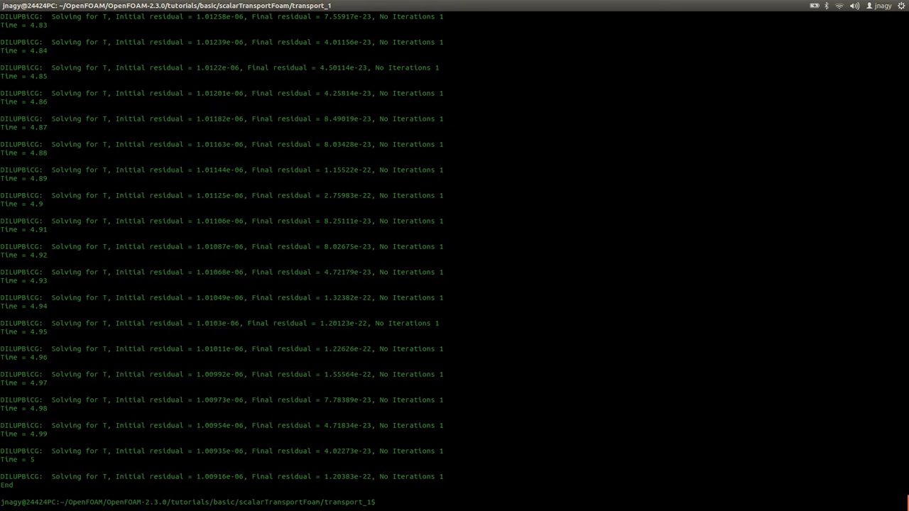
pyautogui.write('paraview foam.foam &')
pyautogui.press('Return')
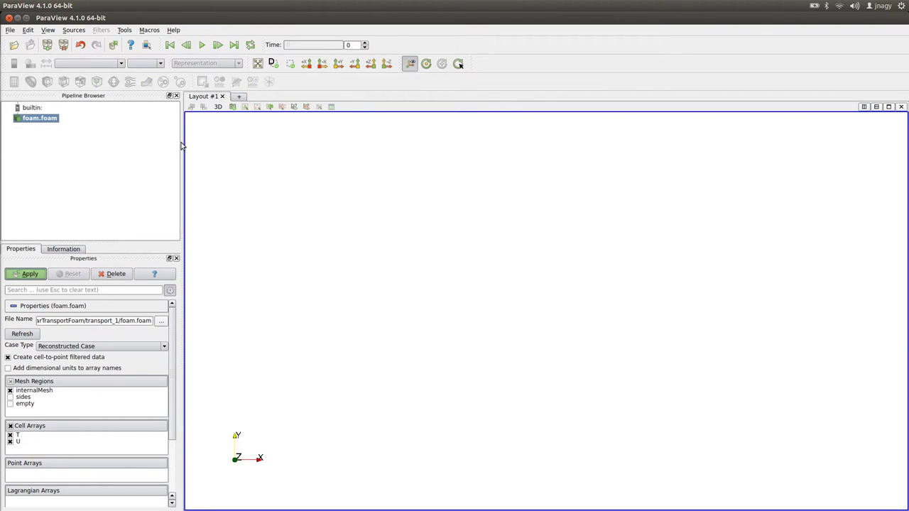
# Apply the transport_1 case, colour it by T and show the colour legend.
pyautogui.click(30, 273)
pyautogui.click(96, 65)
pyautogui.click(90, 88)
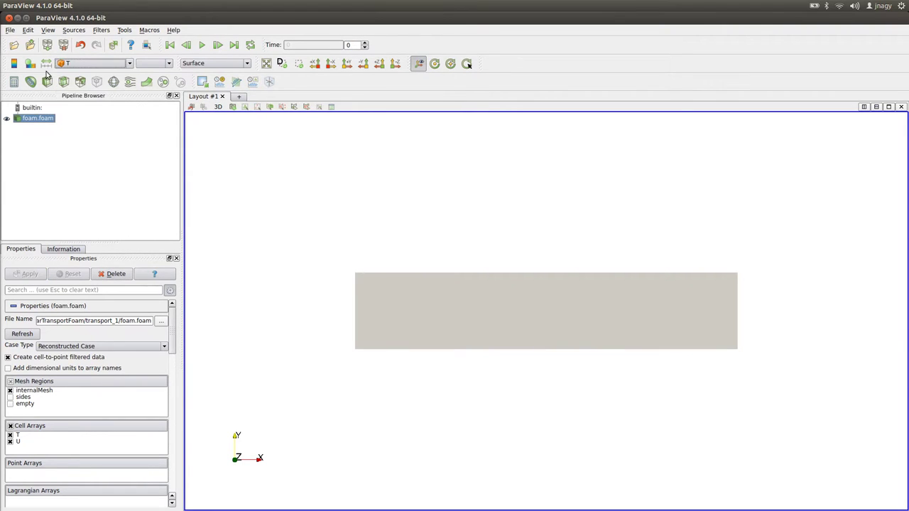
pyautogui.click(15, 65)
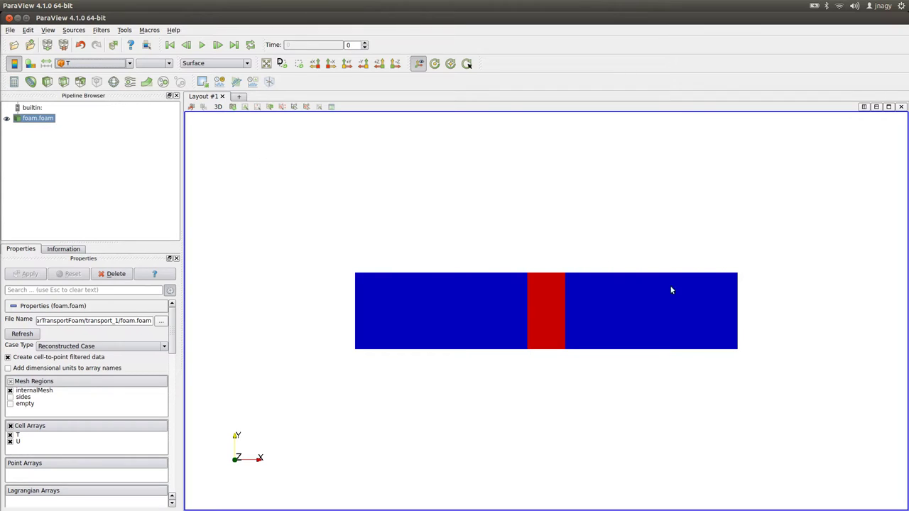
# Step forward to time 5 and compare with the parameter study slide.
pyautogui.click(218, 45)
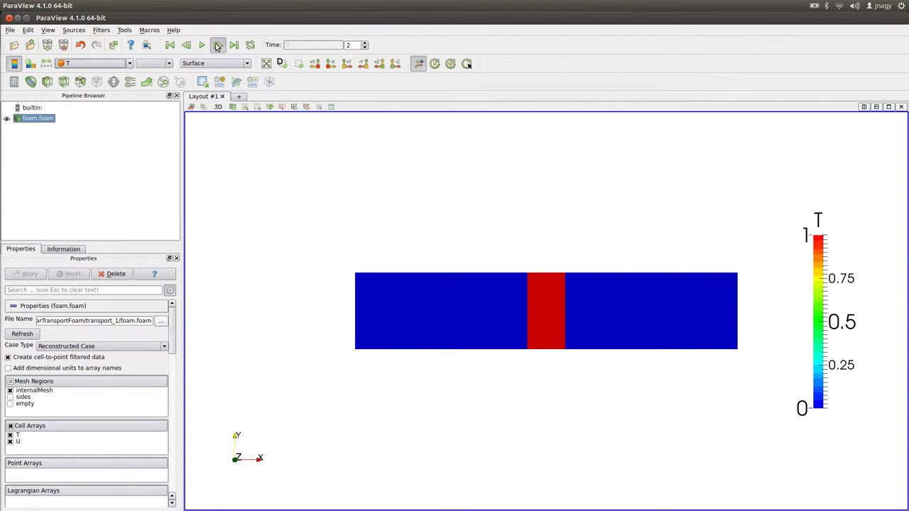
pyautogui.click(218, 45)
pyautogui.click(218, 45)
pyautogui.click(218, 45)
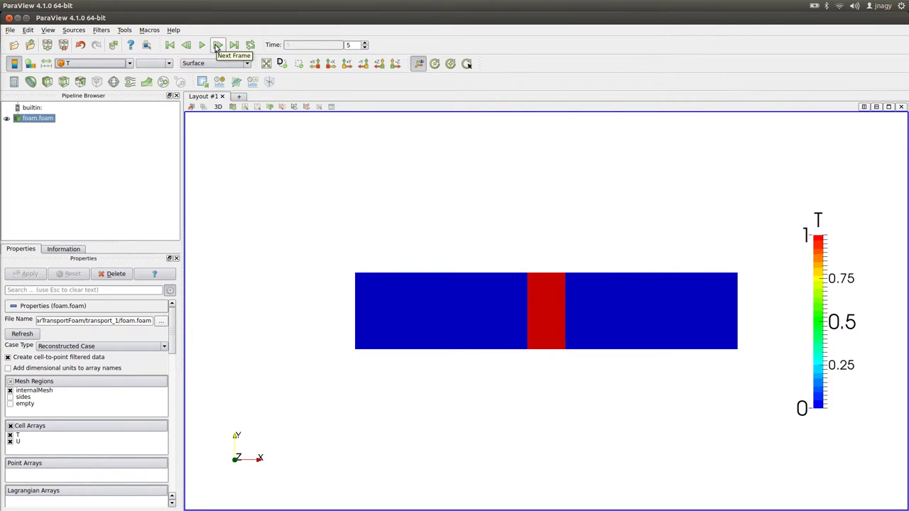
pyautogui.hotkey('alt', 'Tab')
pyautogui.press('F5')
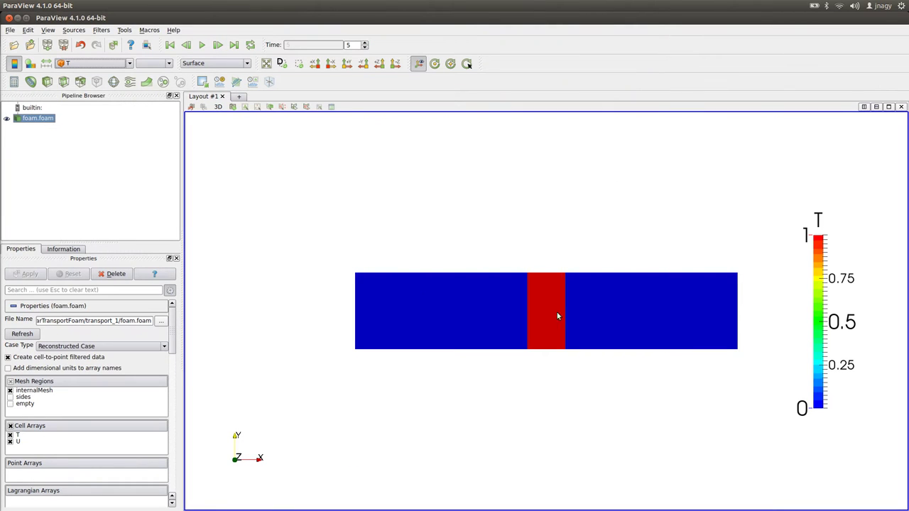
# Rewind to the first frame and step through time again, watching the unchanged band.
pyautogui.click(170, 45)
pyautogui.click(219, 45)
pyautogui.click(220, 45)
pyautogui.click(219, 46)
pyautogui.click(219, 46)
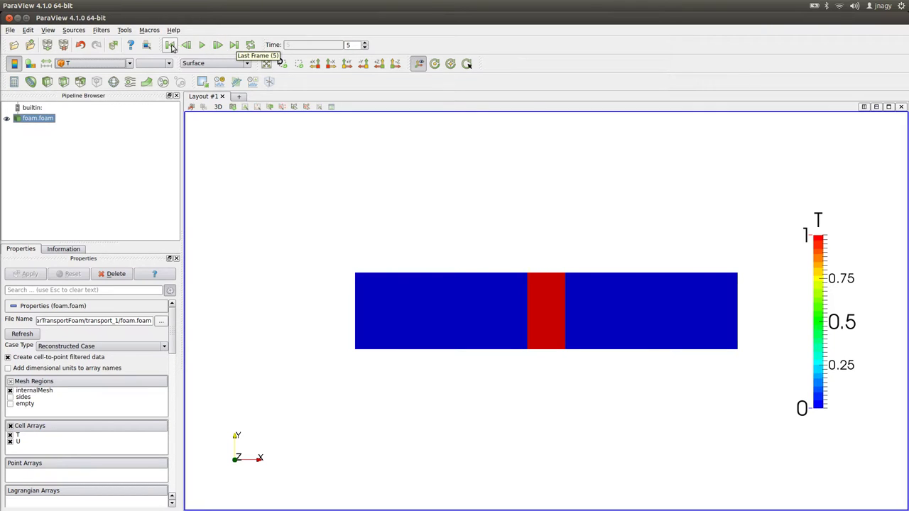
# Move into the transport_2 folder and glance at its 0/U velocity file.
pyautogui.hotkey('alt', 'Tab')
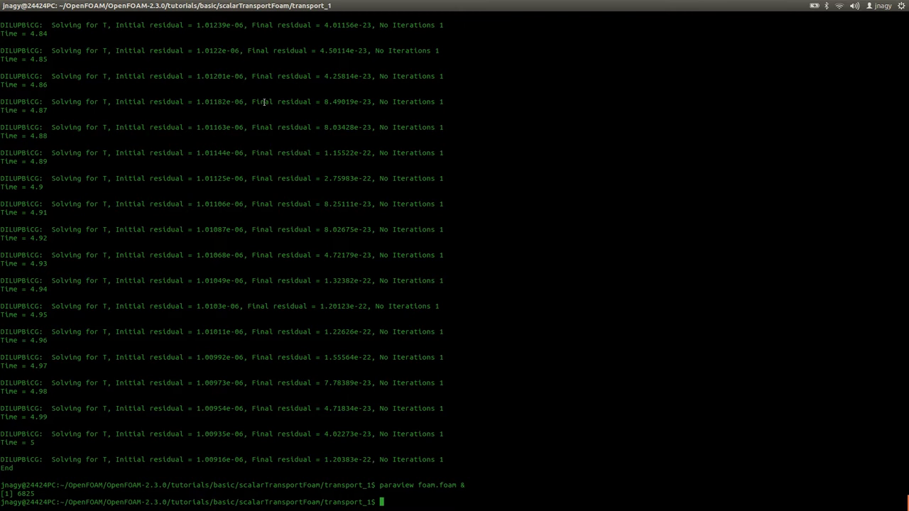
pyautogui.write('cd ../')
pyautogui.press('Return')
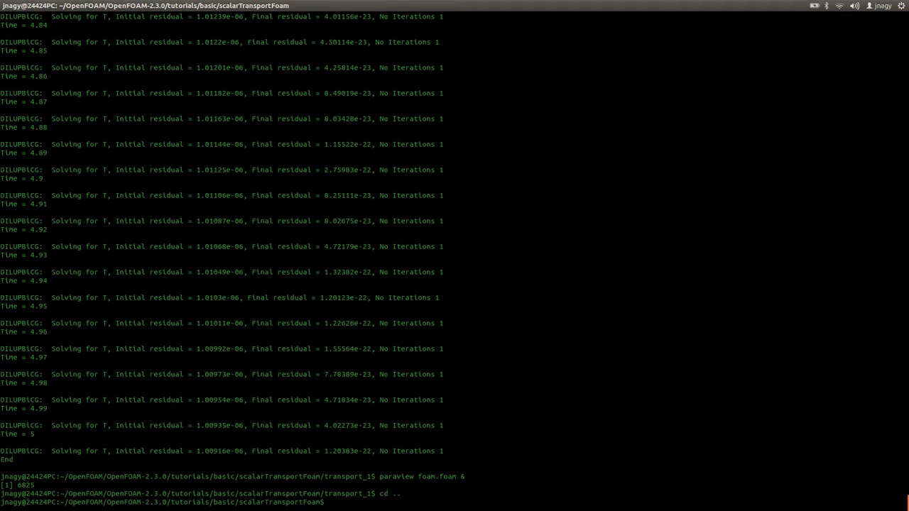
pyautogui.write('cd t')
pyautogui.press('Tab')
pyautogui.write('2')
pyautogui.press('Tab')
pyautogui.press('Return')
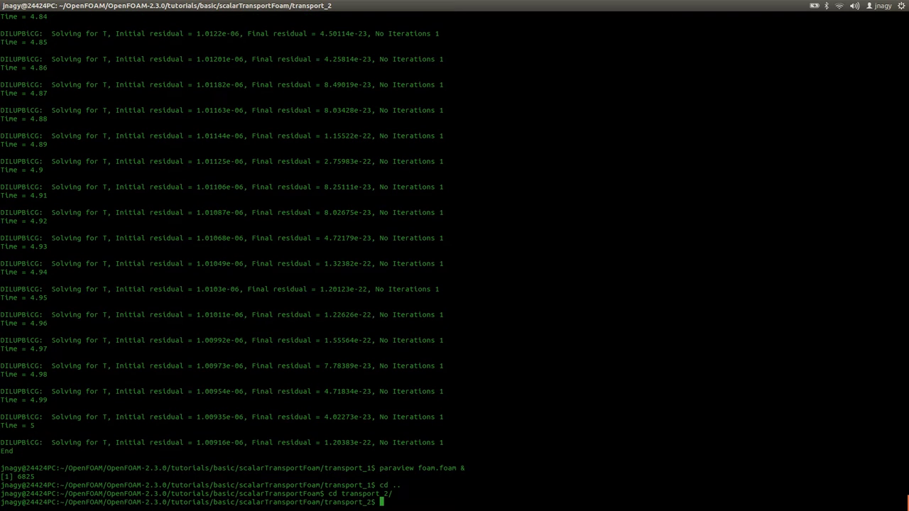
pyautogui.write('nano 0/U')
pyautogui.press('Return')
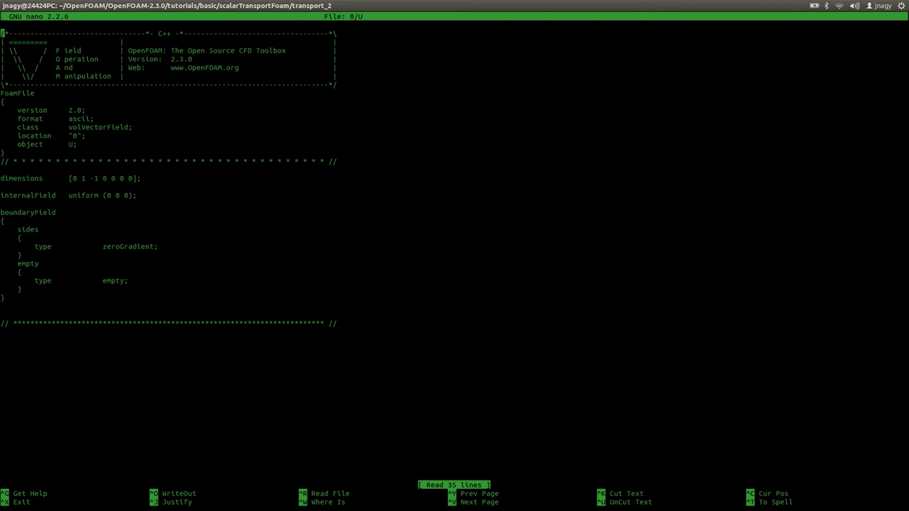
pyautogui.hotkey('ctrl', 'x')
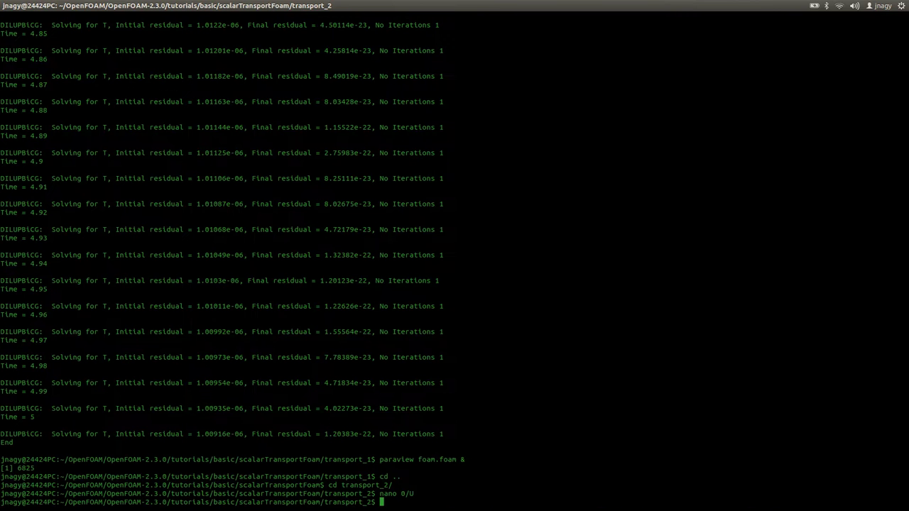
# Change transport_2's DT to 1e-4 in constant/transportProperties and save.
pyautogui.write('nano constant/transportProperties')
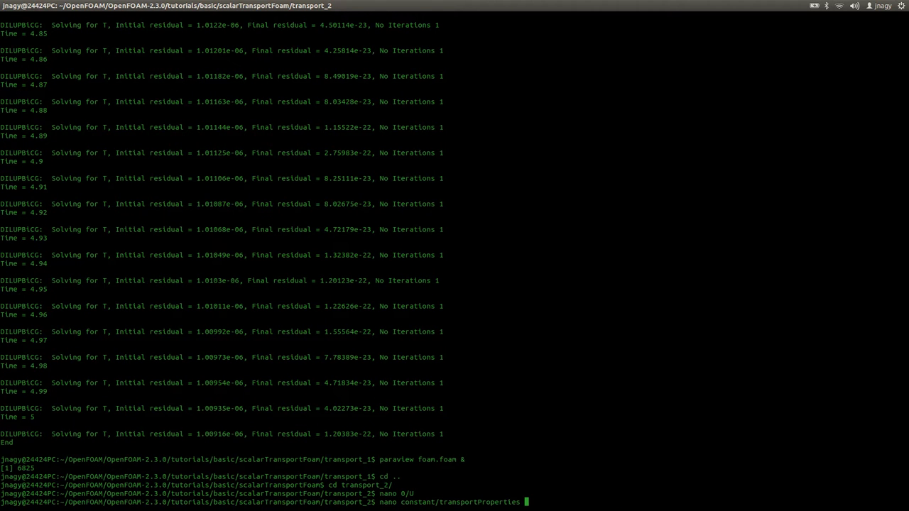
pyautogui.press('Return')
pyautogui.press('Down')
pyautogui.press('Down')
pyautogui.press('Down')
pyautogui.press('Down')
pyautogui.press('Down')
pyautogui.press('Down')
pyautogui.press('Down')
pyautogui.press('Down')
pyautogui.press('Down')
pyautogui.press('Down')
pyautogui.press('Down')
pyautogui.press('Down')
pyautogui.press('Down')
pyautogui.press('Down')
pyautogui.press('Down')
pyautogui.press('Down')
pyautogui.press('Down')
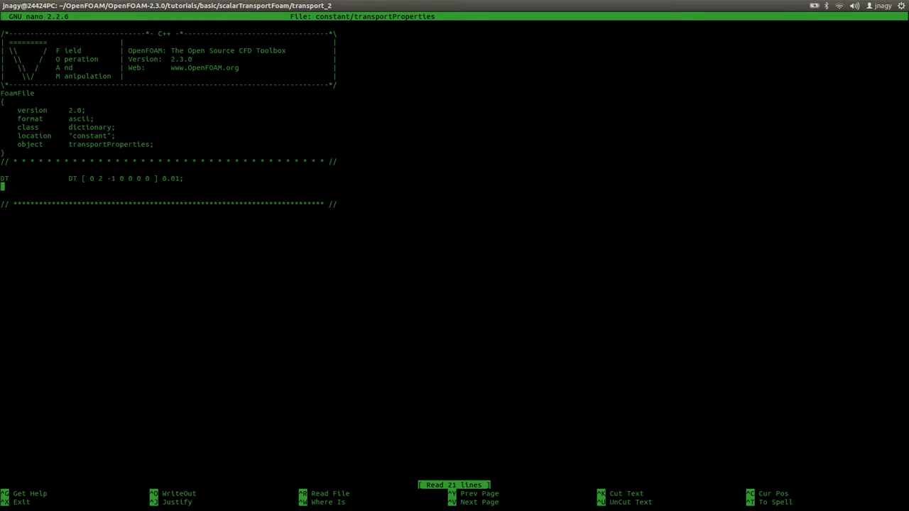
pyautogui.press('Left')
pyautogui.press('BackSpace')
pyautogui.press('BackSpace')
pyautogui.press('BackSpace')
pyautogui.press('BackSpace')
pyautogui.press('BackSpace')
pyautogui.write('1e-4')
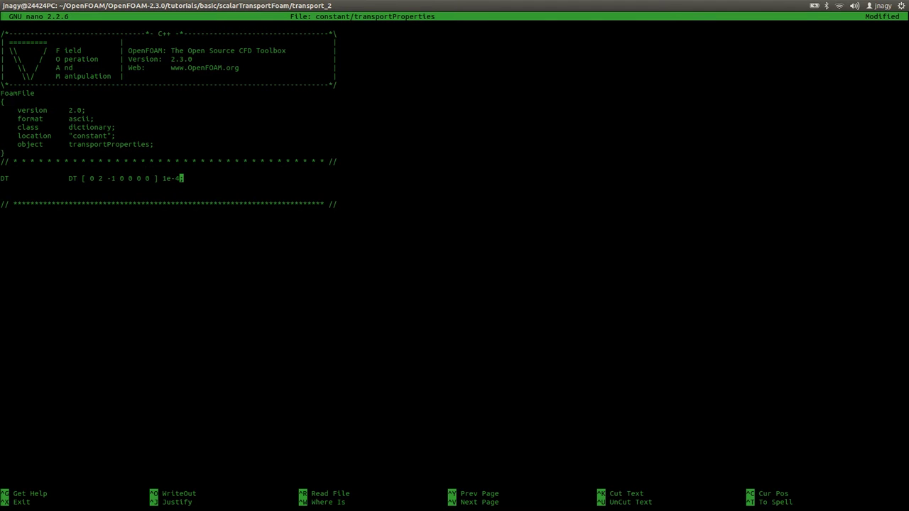
pyautogui.hotkey('ctrl', 'o')
pyautogui.press('Return')
pyautogui.hotkey('ctrl', 'x')
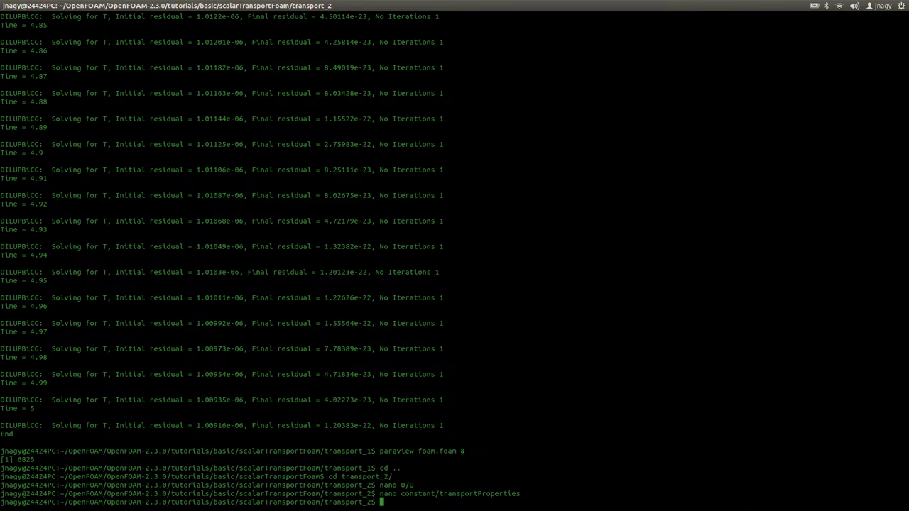
# Run scalarTransportFoam on transport_2 to completion.
pyautogui.write('scalarTransportFoam')
pyautogui.press('Return')
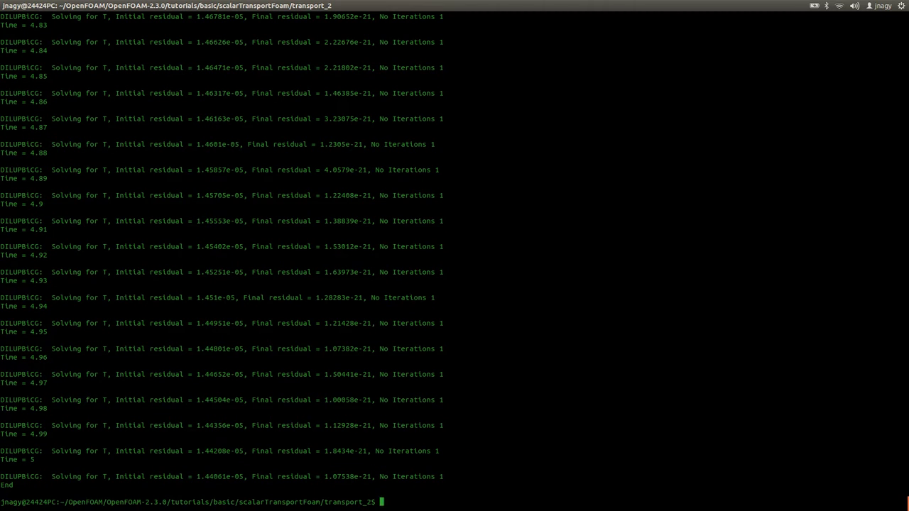
pyautogui.hotkey('alt', 'Tab')
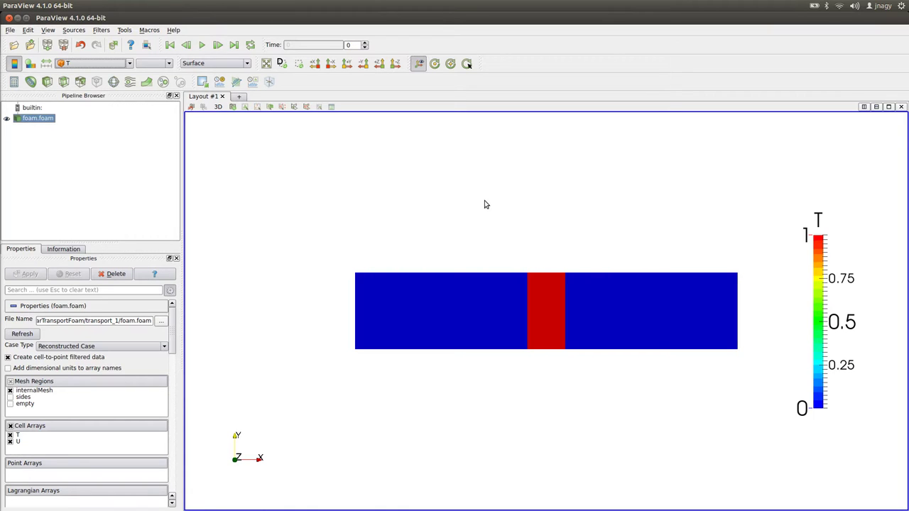
# Open transport_2/foam.foam in ParaView and apply it.
pyautogui.click(14, 45)
pyautogui.click(624, 126)
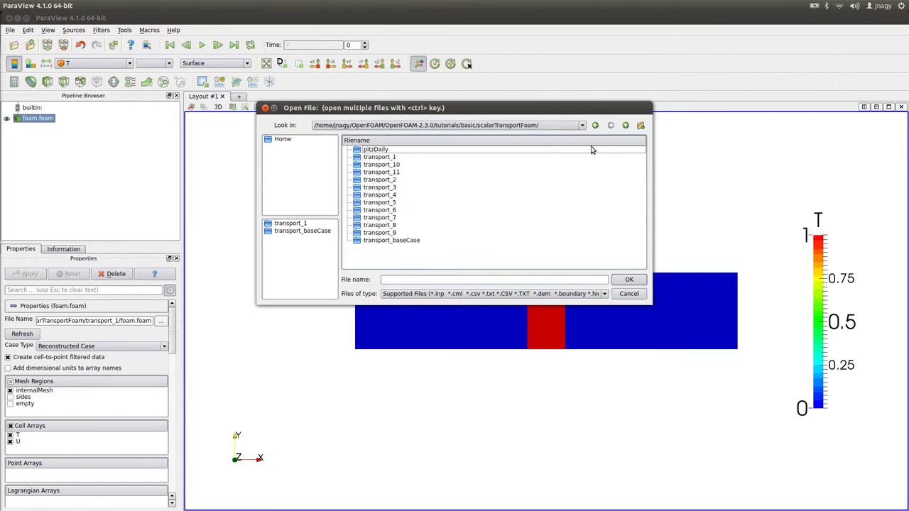
pyautogui.doubleClick(389, 182)
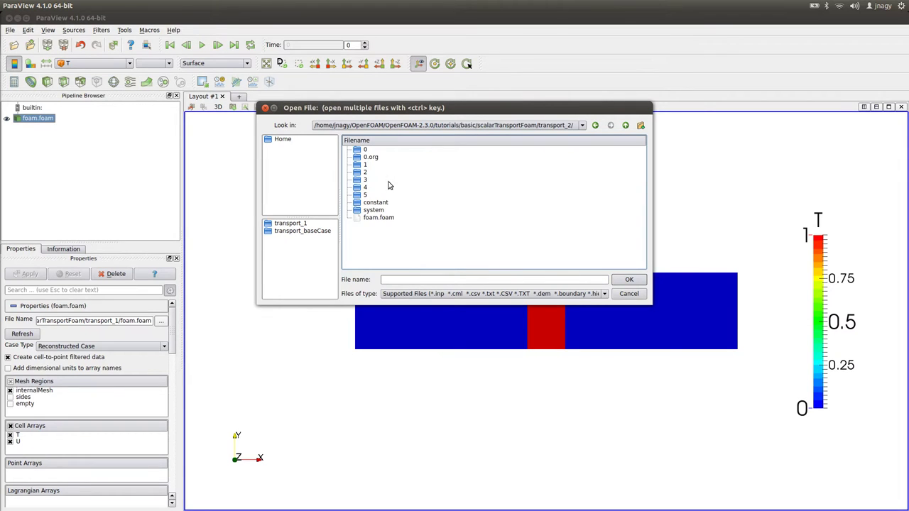
pyautogui.doubleClick(387, 218)
pyautogui.click(25, 274)
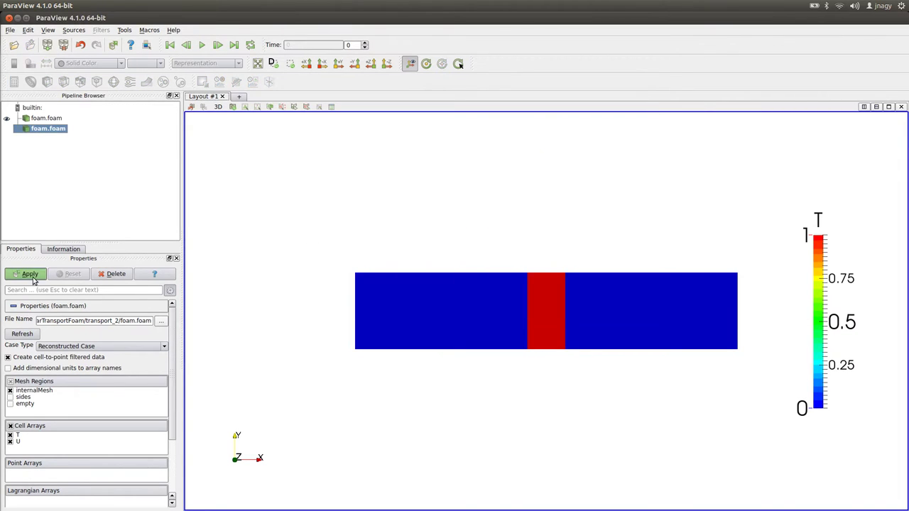
# Offset the transport_2 case by Translation Y -2.1 and pan to fit both rows.
pyautogui.scroll(-1, 170, 334)
pyautogui.moveTo(171, 334); pyautogui.dragTo(174, 472)
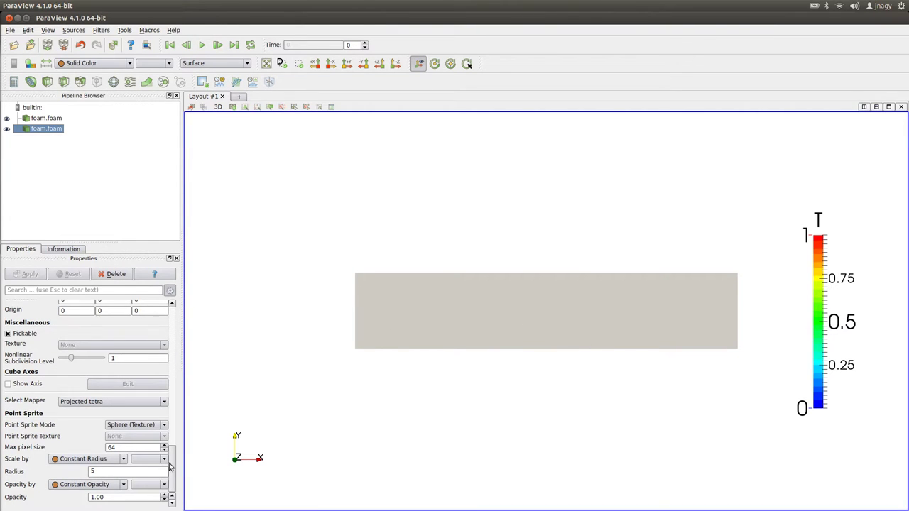
pyautogui.moveTo(174, 473); pyautogui.dragTo(174, 450)
pyautogui.doubleClick(114, 373)
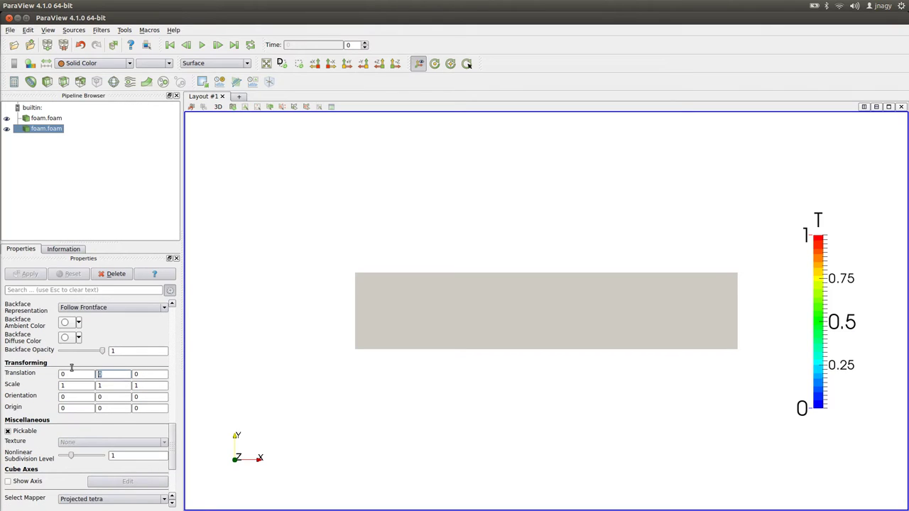
pyautogui.write('-2.1')
pyautogui.press('Tab')
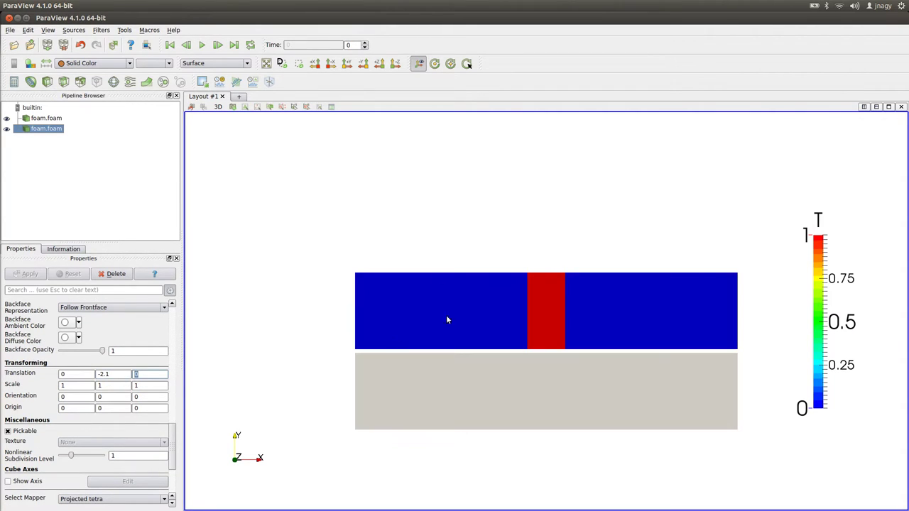
pyautogui.moveTo(538, 386); pyautogui.dragTo(535, 344)
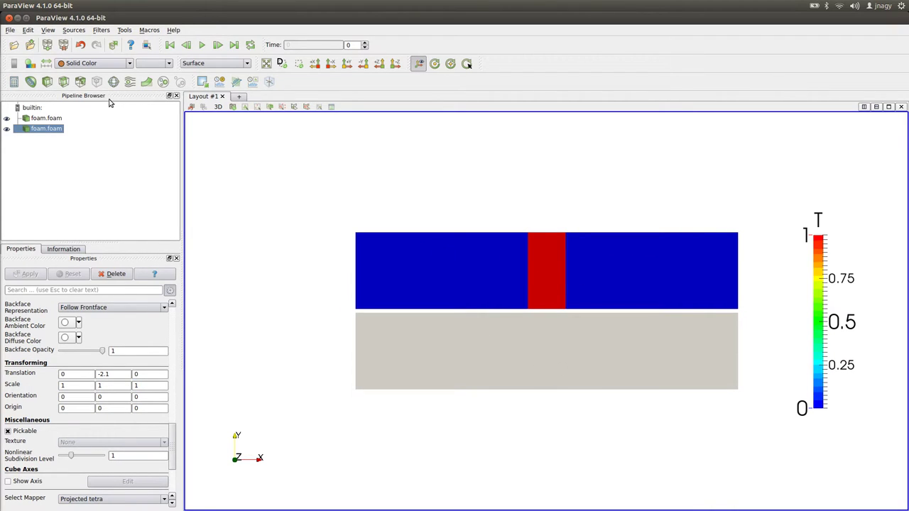
# Colour transport_2 by T and advance the animation to time 5.
pyautogui.click(95, 64)
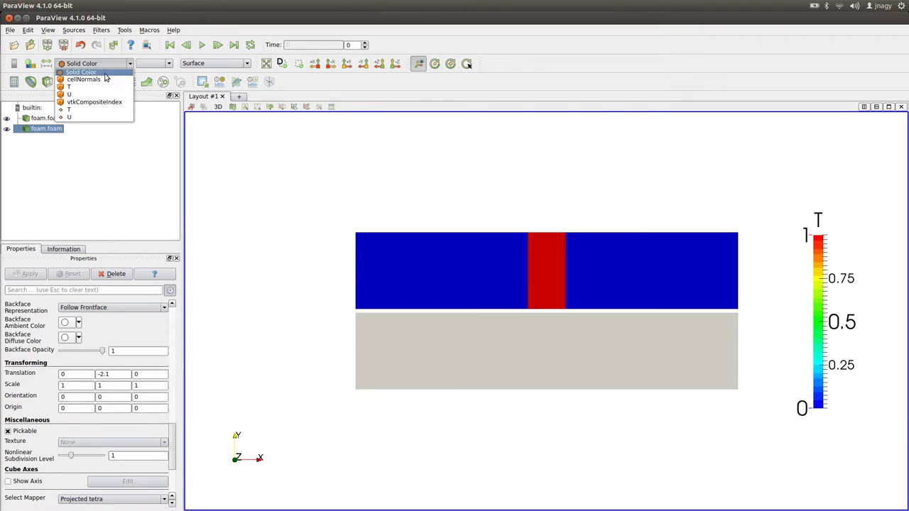
pyautogui.click(94, 88)
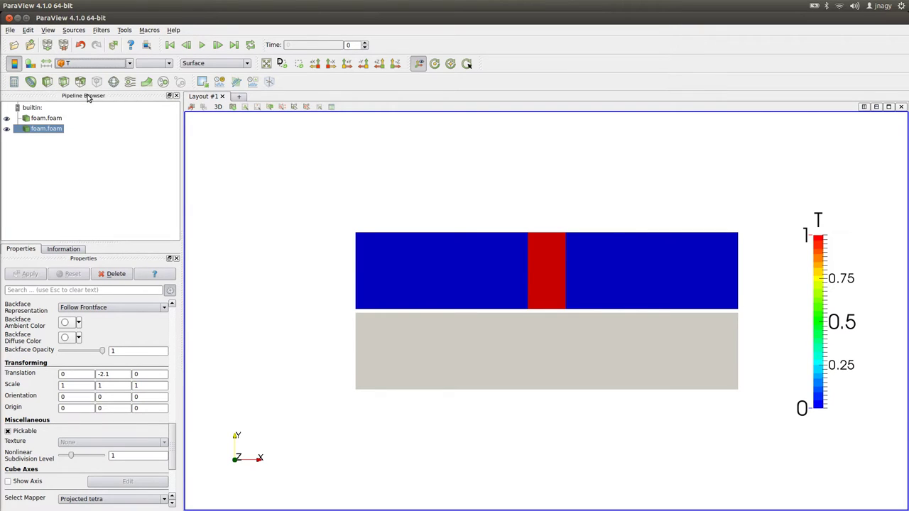
pyautogui.click(218, 46)
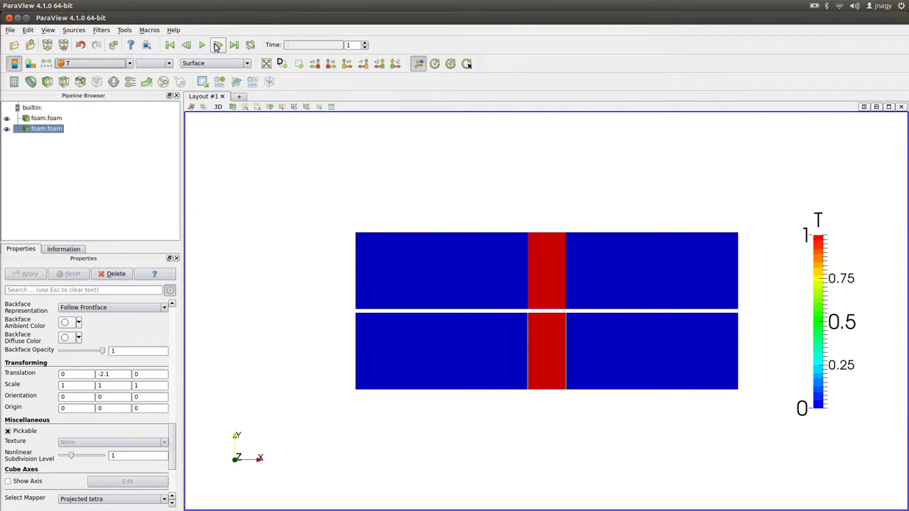
pyautogui.click(218, 46)
pyautogui.click(218, 46)
pyautogui.click(217, 46)
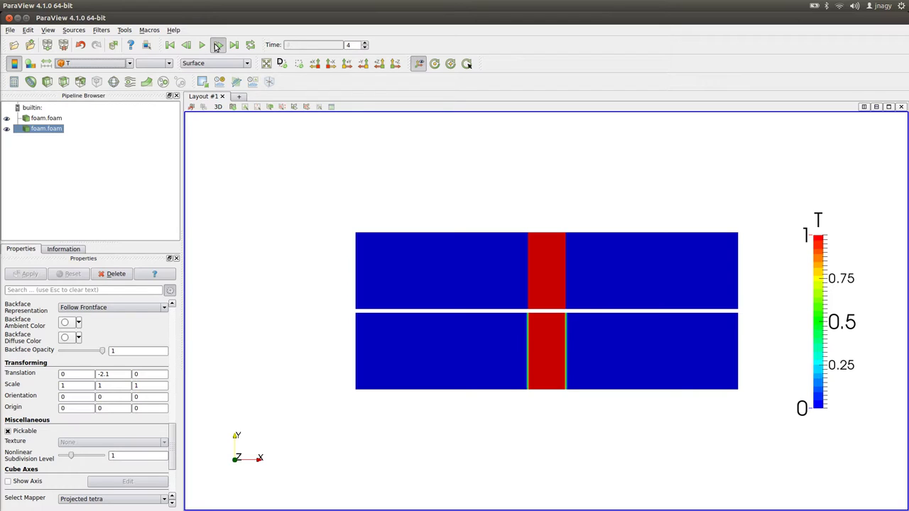
pyautogui.click(217, 46)
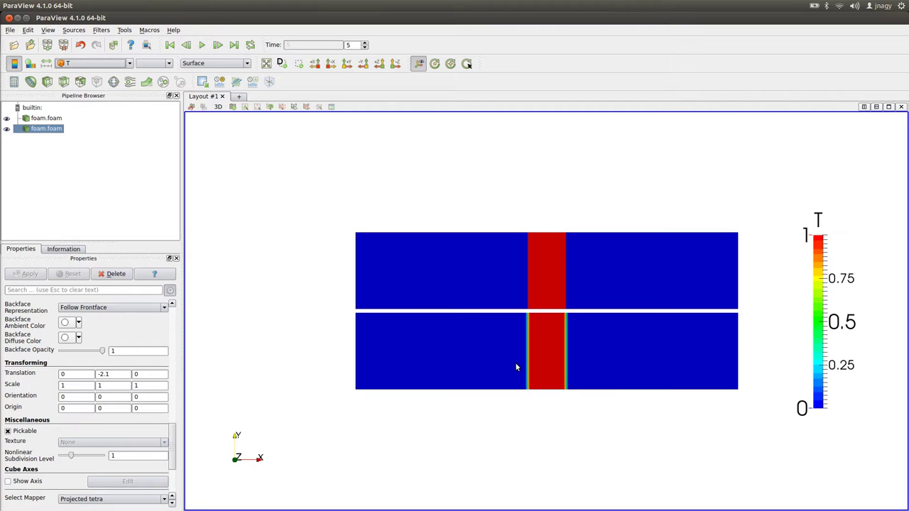
pyautogui.hotkey('alt', 'Tab')
# Move from the parent folder into the transport_3 case folder.
pyautogui.write('cd ..')
pyautogui.press('Return')
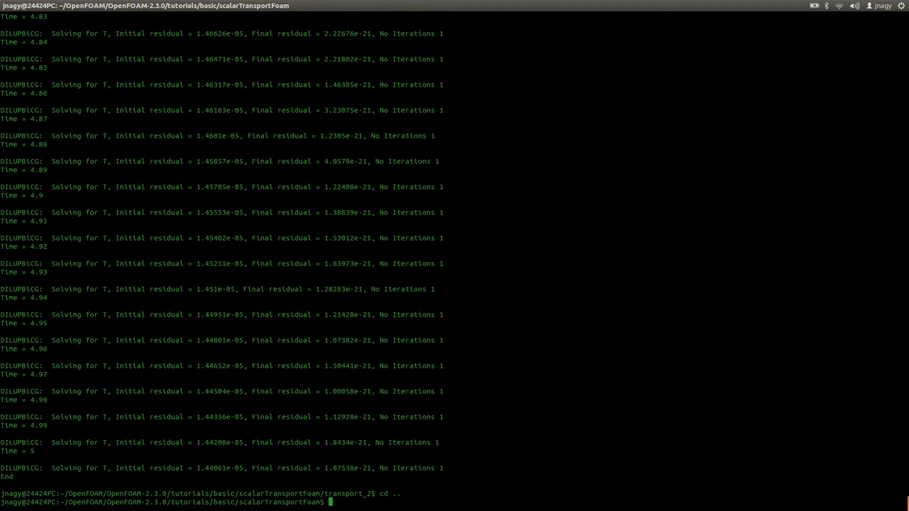
pyautogui.write('cd tr')
pyautogui.press('Tab')
pyautogui.write('3')
pyautogui.press('Tab')
pyautogui.press('Return')
# Confirm transport_3's DT is 0.01 in transportProperties against the slides, closing unchanged.
pyautogui.write('nano c')
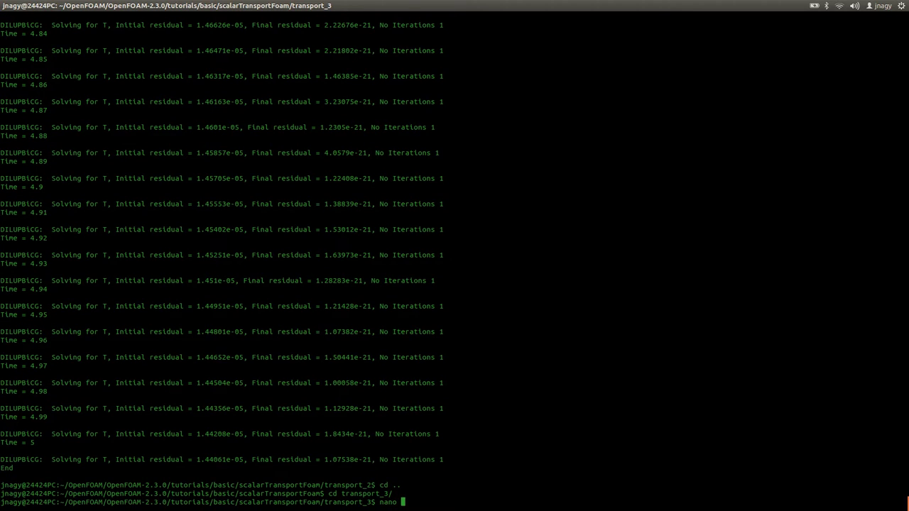
pyautogui.press('Tab')
pyautogui.write('tr')
pyautogui.press('Tab')
pyautogui.press('Return')
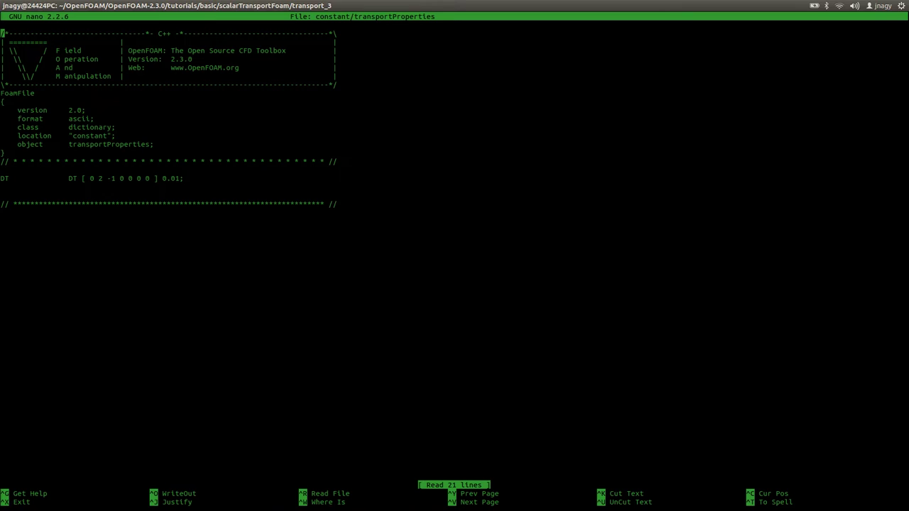
pyautogui.press('Down')
pyautogui.press('Down')
pyautogui.press('Down')
pyautogui.press('Down')
pyautogui.press('Down')
pyautogui.press('Down')
pyautogui.press('Down')
pyautogui.press('Down')
pyautogui.press('Down')
pyautogui.press('Down')
pyautogui.press('Down')
pyautogui.press('Down')
pyautogui.press('Down')
pyautogui.press('Down')
pyautogui.press('Down')
pyautogui.press('Down')
pyautogui.press('Down')
pyautogui.press('Down')
pyautogui.press('Down')
pyautogui.press('Left')
pyautogui.press('Left')
pyautogui.press('Left')
pyautogui.press('Left')
pyautogui.press('Left')
pyautogui.press('Left')
pyautogui.hotkey('ctrl', 'alt', 'Down')
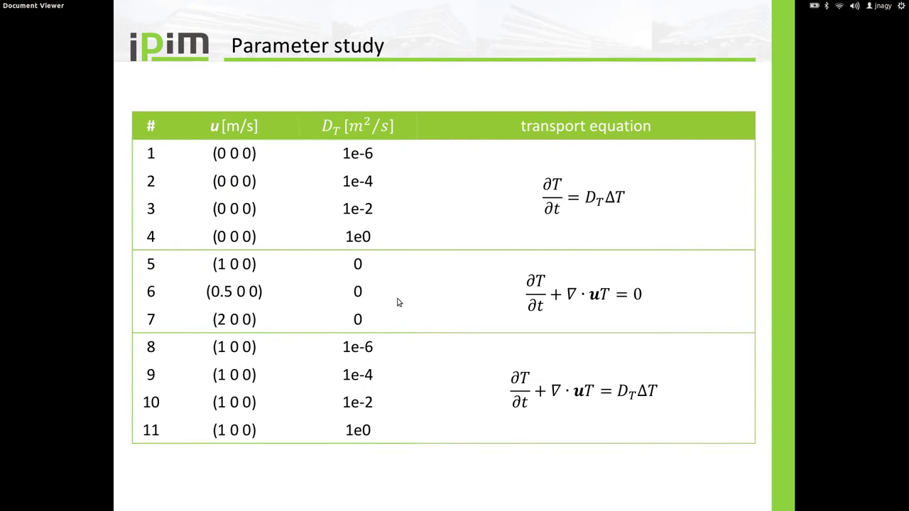
pyautogui.hotkey('ctrl', 'alt', 'Right')
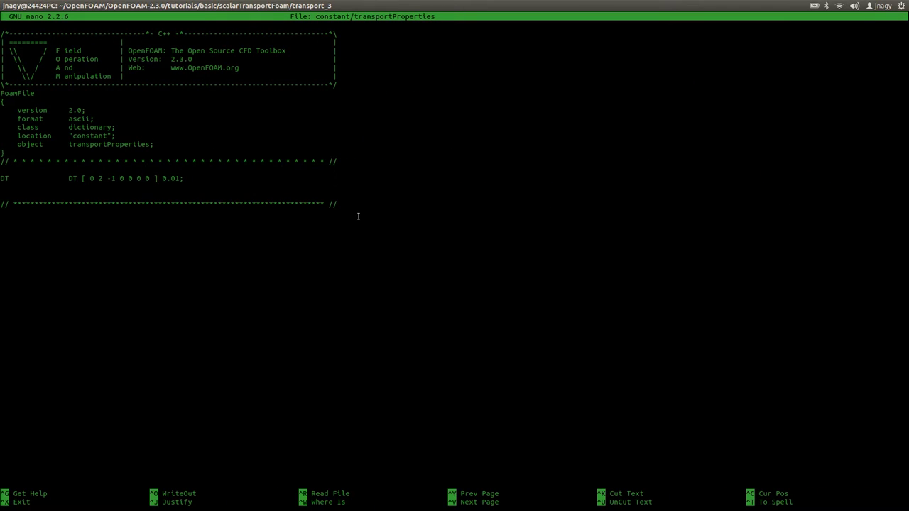
pyautogui.hotkey('ctrl', 'x')
# Run scalarTransportFoam on transport_3 to time 5.
pyautogui.write('scal')
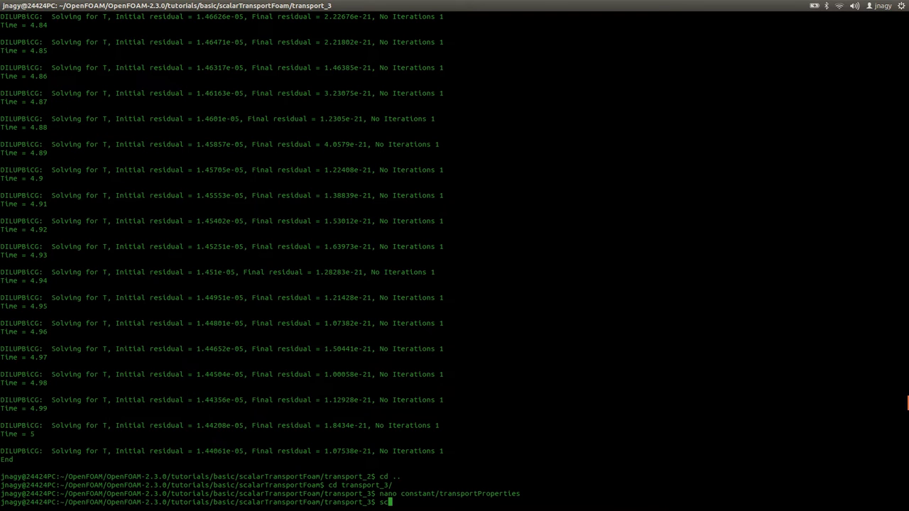
pyautogui.press('Tab')
pyautogui.press('Return')
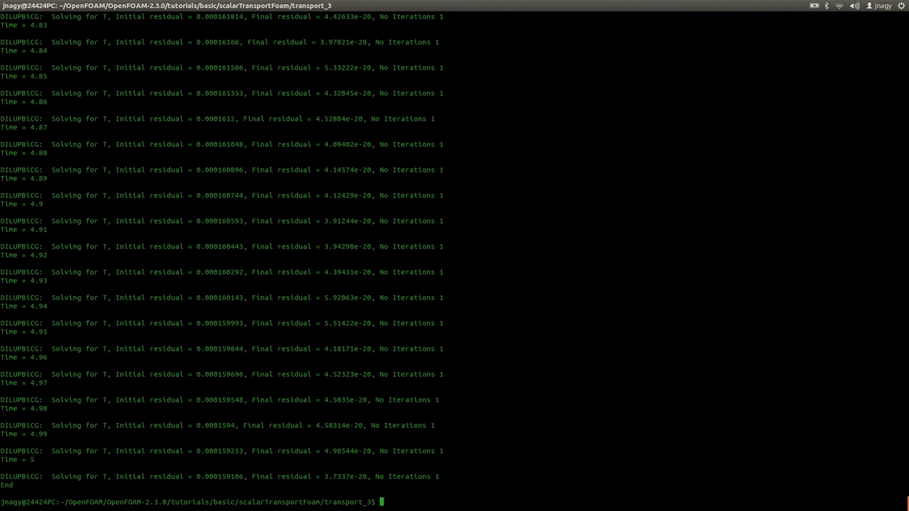
pyautogui.hotkey('alt', 'Tab')
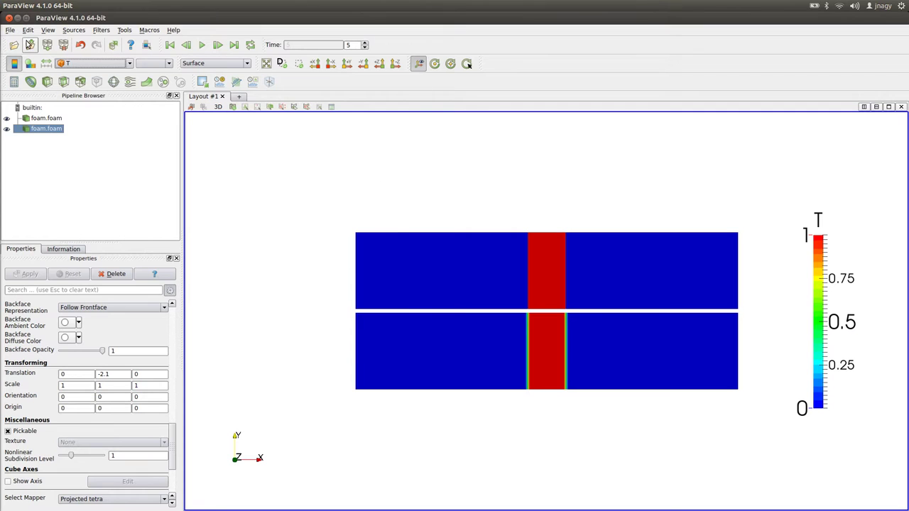
# Open transport_3/foam.foam in ParaView and apply it.
pyautogui.click(21, 45)
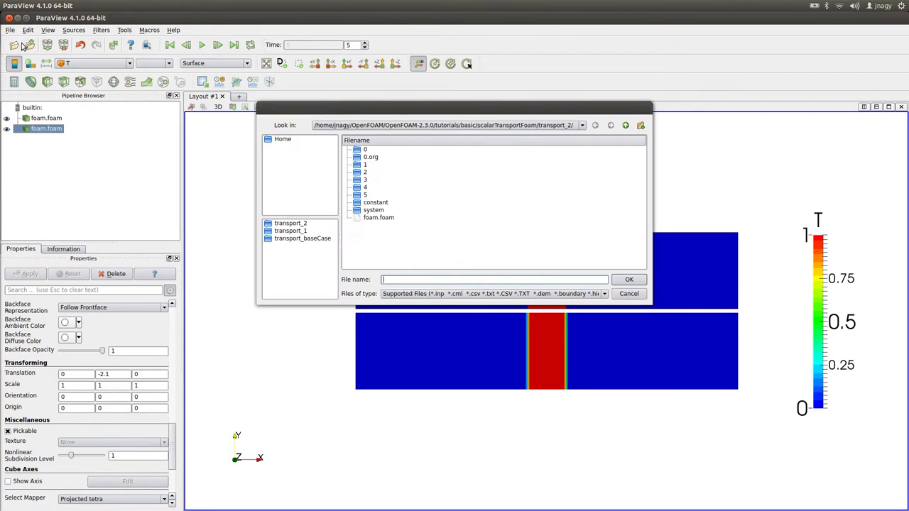
pyautogui.click(626, 125)
pyautogui.doubleClick(388, 186)
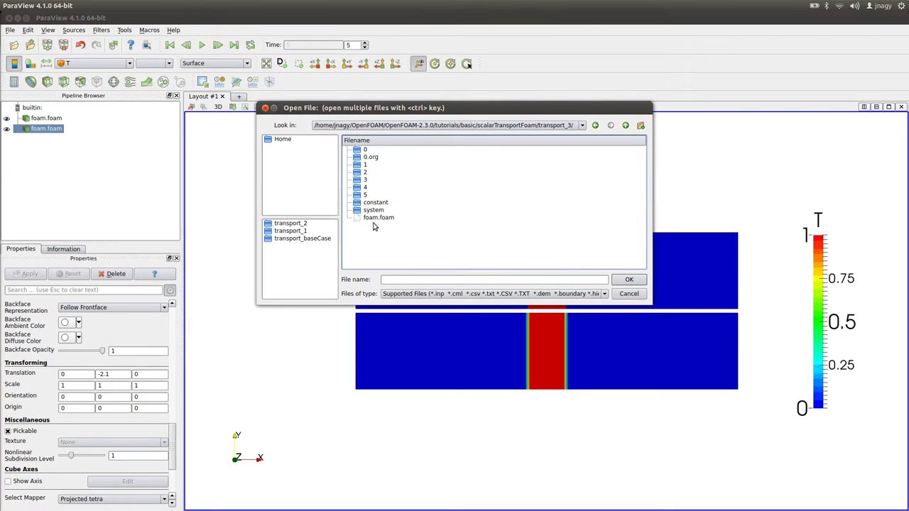
pyautogui.doubleClick(377, 221)
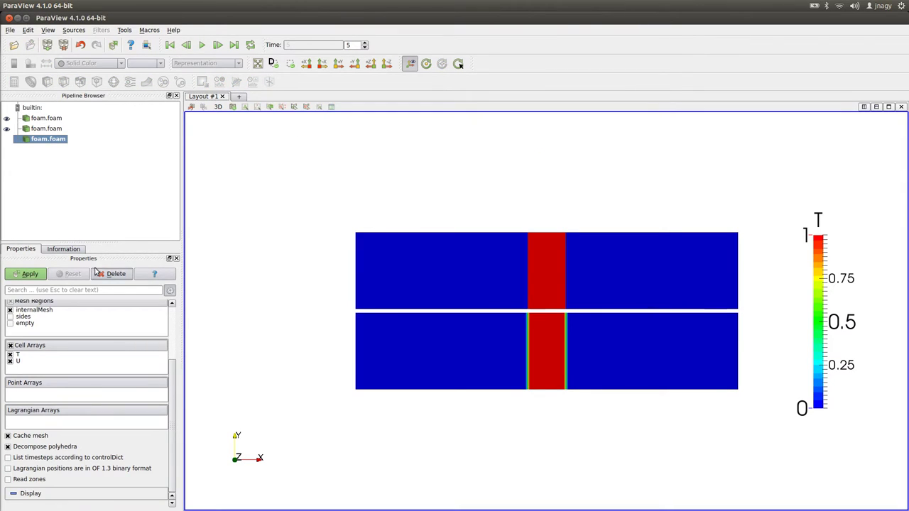
pyautogui.click(28, 274)
# Offset the transport_3 case by Translation Y -4.2.
pyautogui.moveTo(169, 364); pyautogui.dragTo(171, 455)
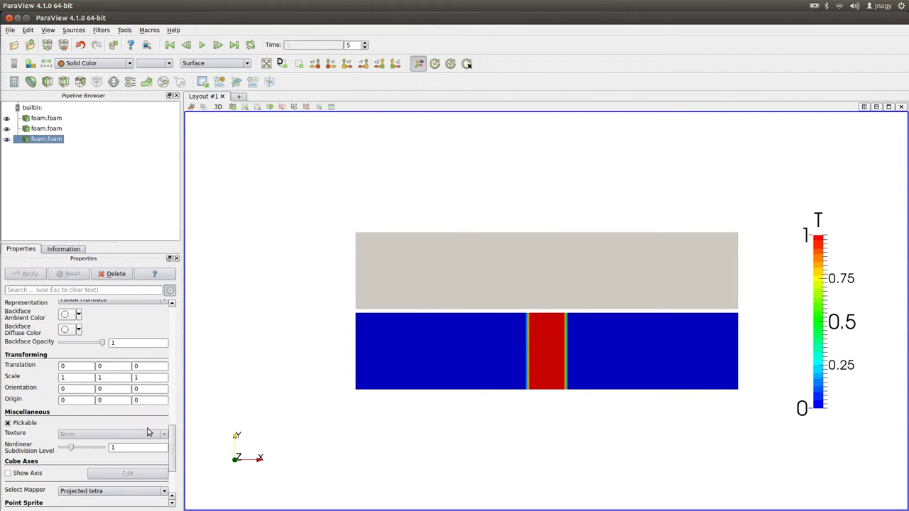
pyautogui.click(105, 364)
pyautogui.write('-4.2')
pyautogui.press('Tab')
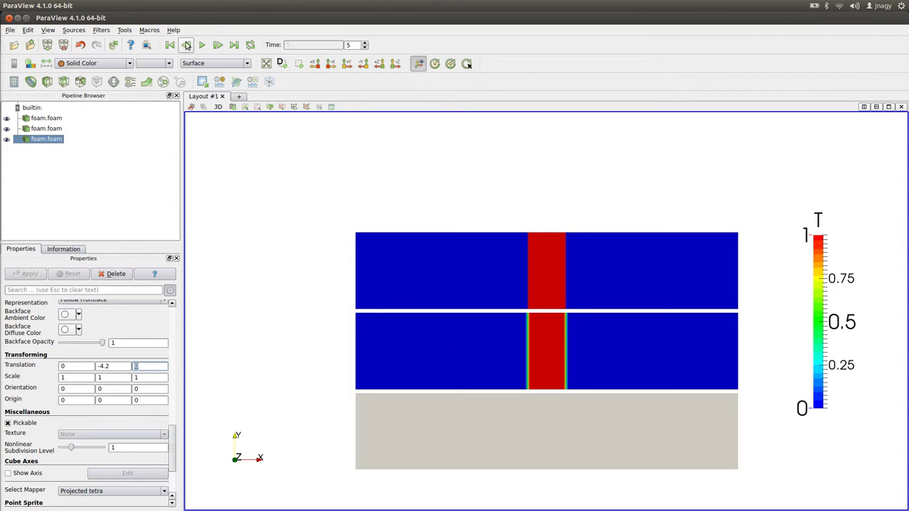
# Rewind, colour transport_3 by T and step forward to time 5.
pyautogui.click(186, 45)
pyautogui.click(96, 63)
pyautogui.click(103, 91)
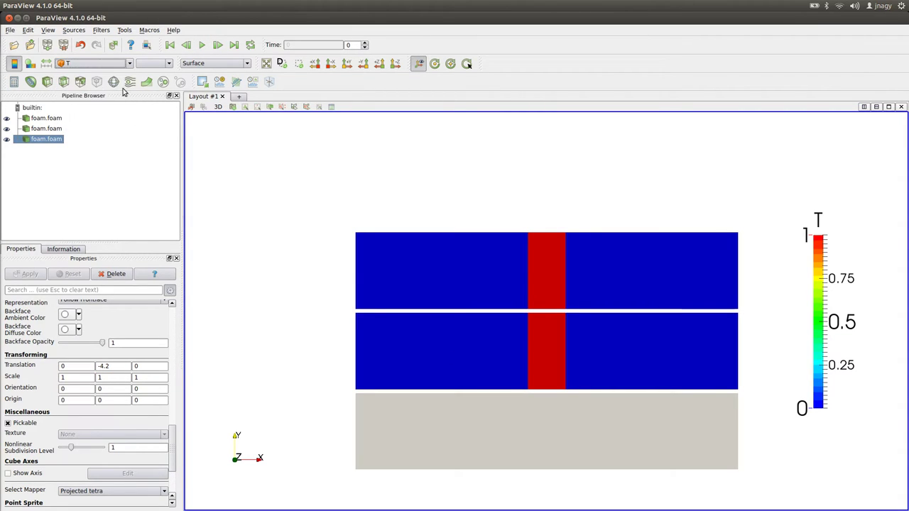
pyautogui.click(218, 45)
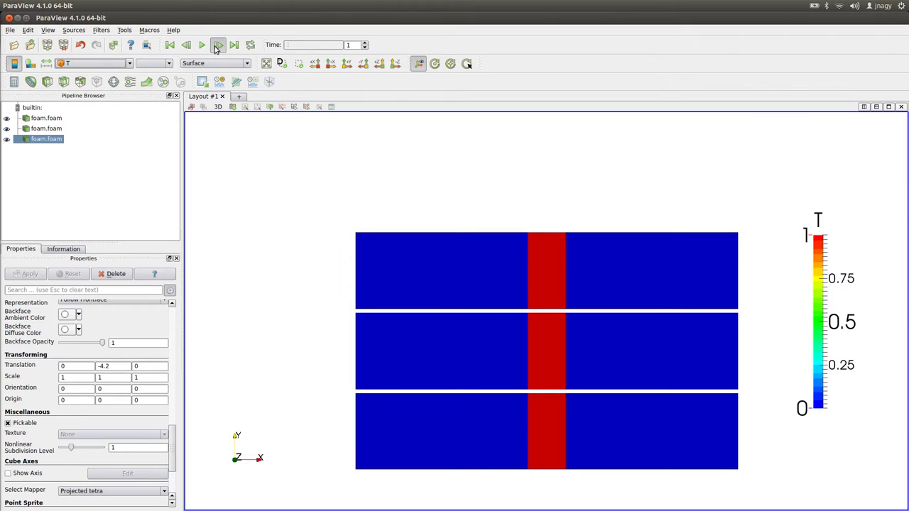
pyautogui.click(217, 45)
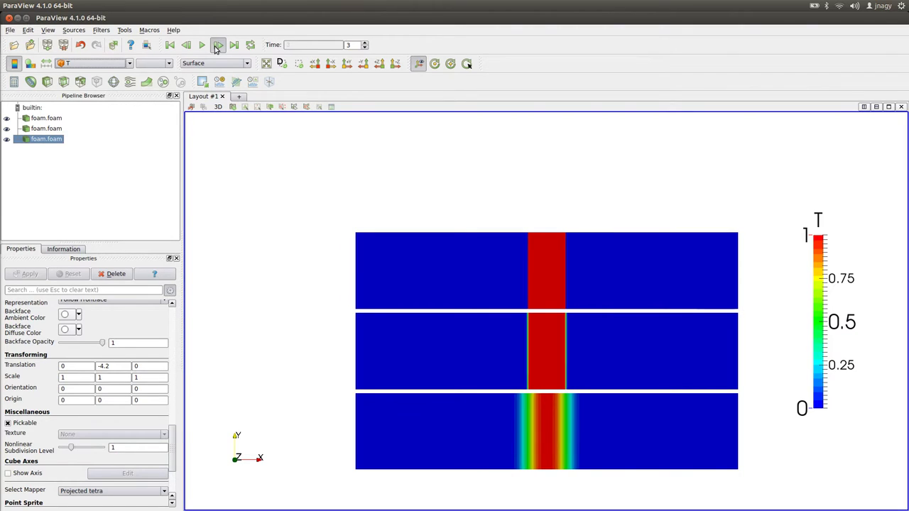
pyautogui.click(217, 45)
pyautogui.click(217, 46)
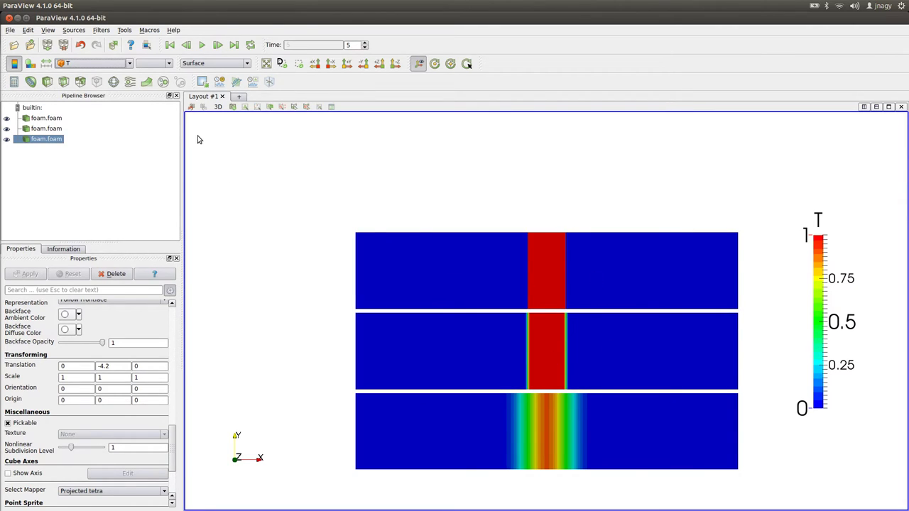
# In the terminal, move up a folder and into the transport_4 case folder.
pyautogui.hotkey('alt', 'Tab')
pyautogui.write('cd ..')
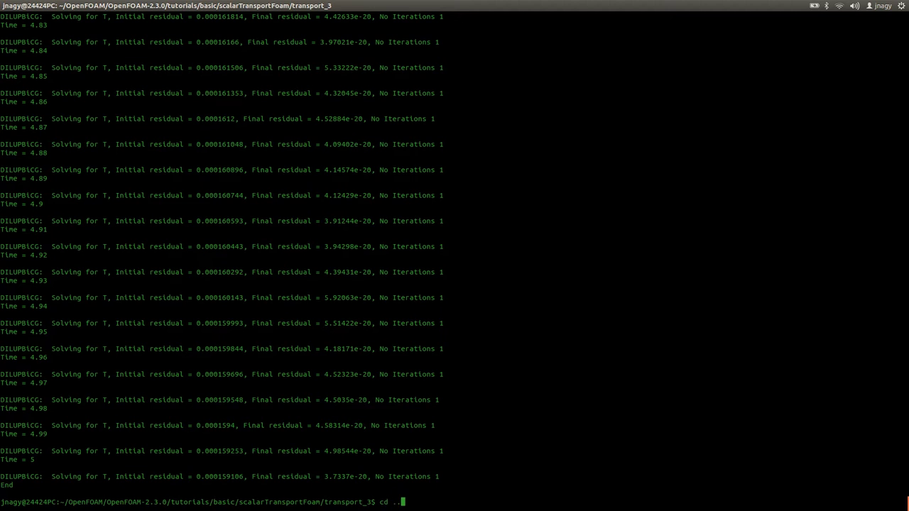
pyautogui.press('Return')
pyautogui.write('cd tr')
pyautogui.press('Tab')
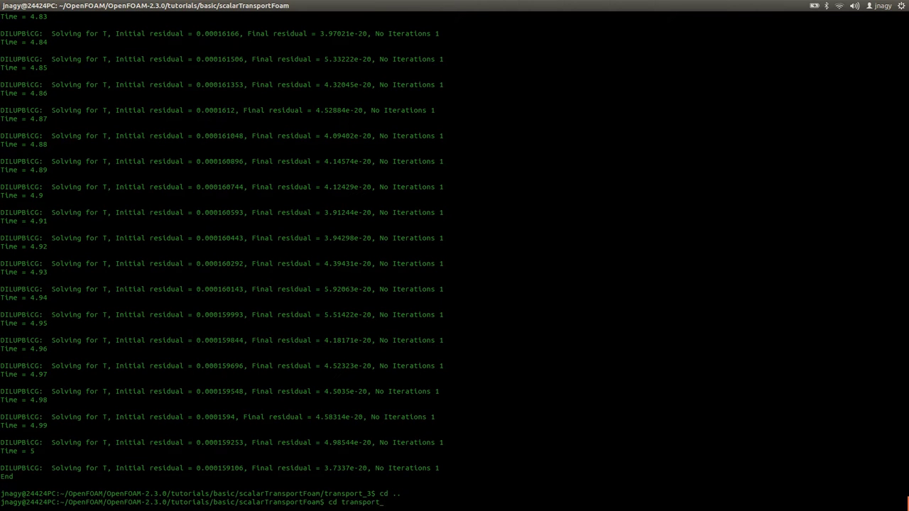
pyautogui.write('4')
pyautogui.press('Tab')
pyautogui.press('Return')
# Change DT from 0.01 to 1 in constant/transportProperties, save, and run scalarTransportFoam.
pyautogui.write('nano constant/t')
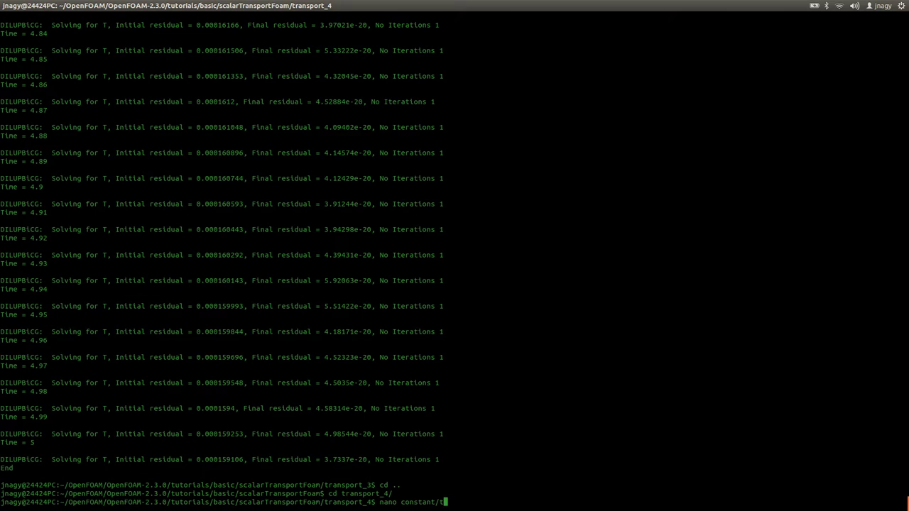
pyautogui.press('Tab')
pyautogui.press('Return')
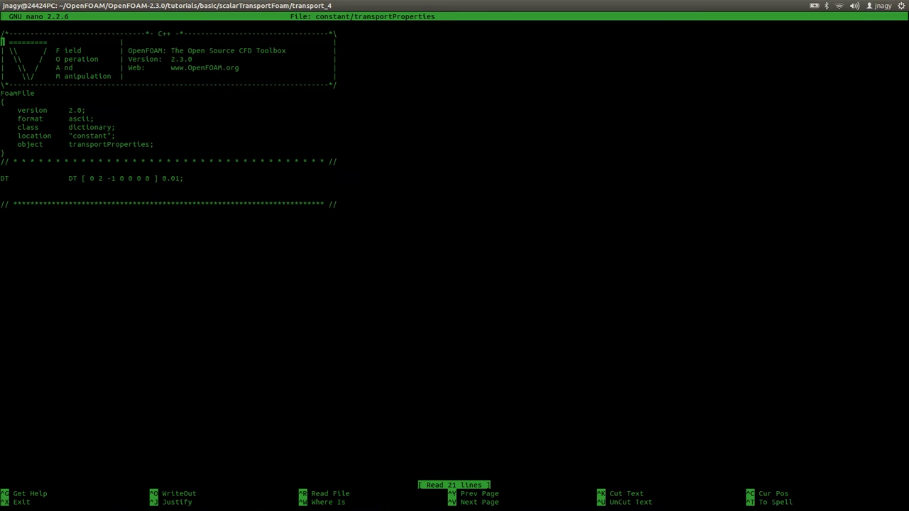
pyautogui.press('Down')
pyautogui.press('Down')
pyautogui.press('Down')
pyautogui.press('Down')
pyautogui.press('Down')
pyautogui.press('Down')
pyautogui.press('Down')
pyautogui.press('Down')
pyautogui.press('Down')
pyautogui.press('Down')
pyautogui.press('Down')
pyautogui.press('Down')
pyautogui.press('Down')
pyautogui.press('Down')
pyautogui.press('Down')
pyautogui.press('Down')
pyautogui.press('Down')
pyautogui.press('Down')
pyautogui.press('Up')
pyautogui.press('Up')
pyautogui.press('End')
pyautogui.press('Left')
pyautogui.press('Left')
pyautogui.press('BackSpace')
pyautogui.press('BackSpace')
pyautogui.press('BackSpace')
pyautogui.hotkey('ctrl', 'o')
pyautogui.press('Return')
pyautogui.hotkey('ctrl', 'x')
pyautogui.write('scalarTransportFoam')
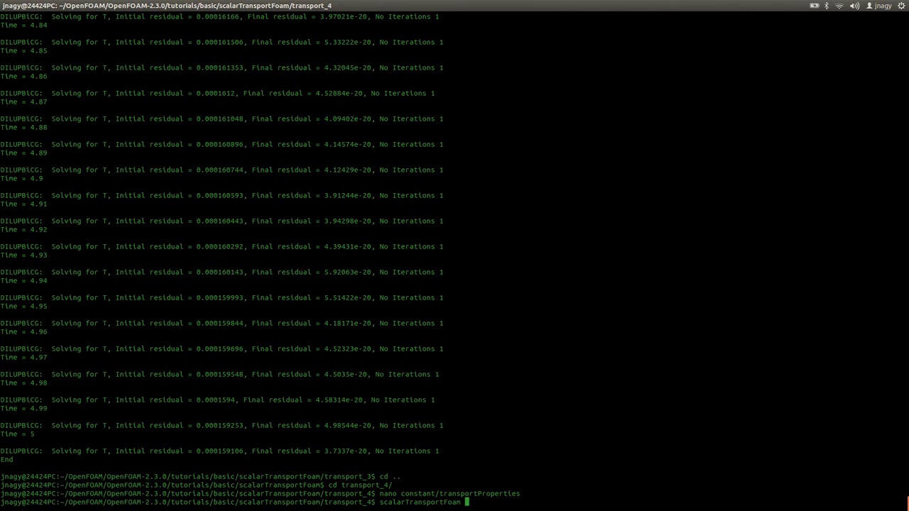
pyautogui.press('Return')
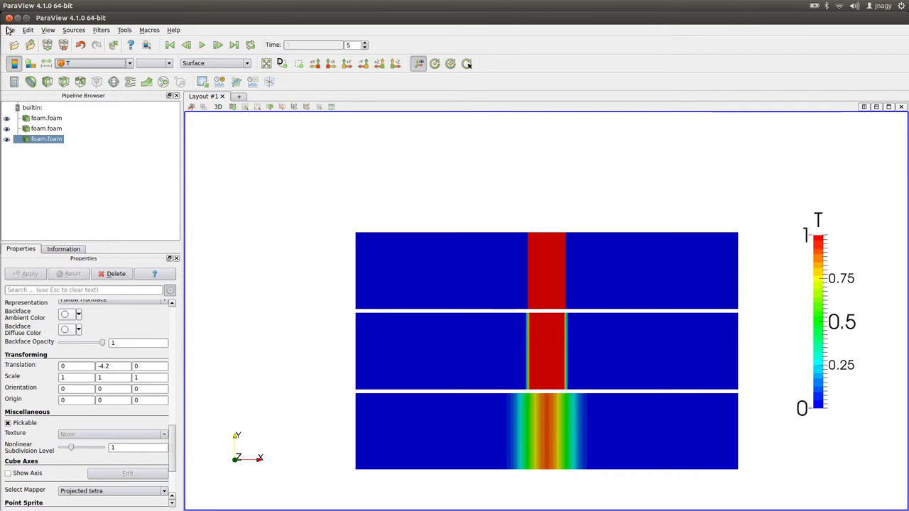
# Load transport_4/foam.foam into ParaView and apply it.
pyautogui.click(15, 47)
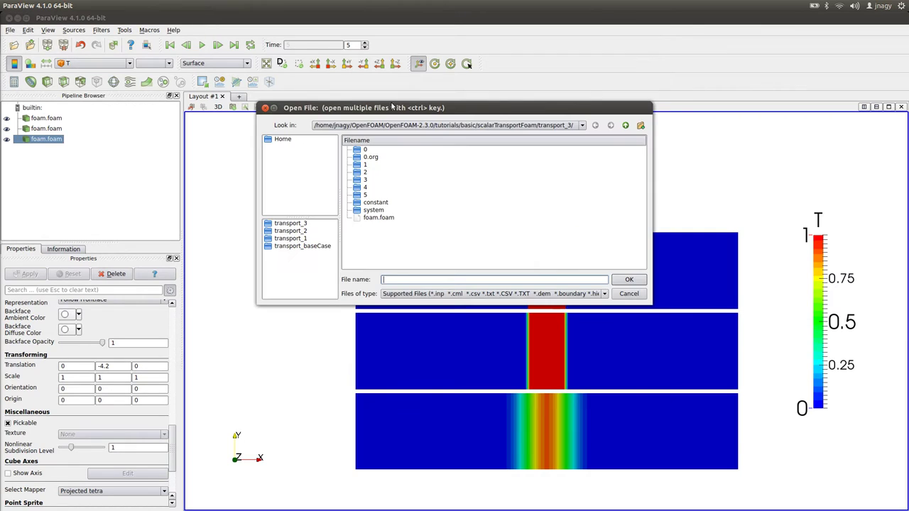
pyautogui.click(625, 125)
pyautogui.doubleClick(392, 196)
pyautogui.doubleClick(387, 217)
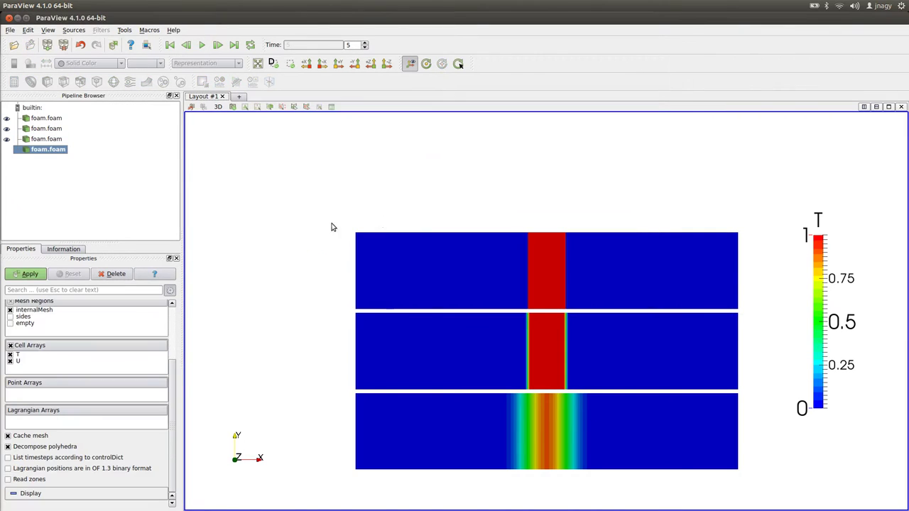
pyautogui.click(27, 274)
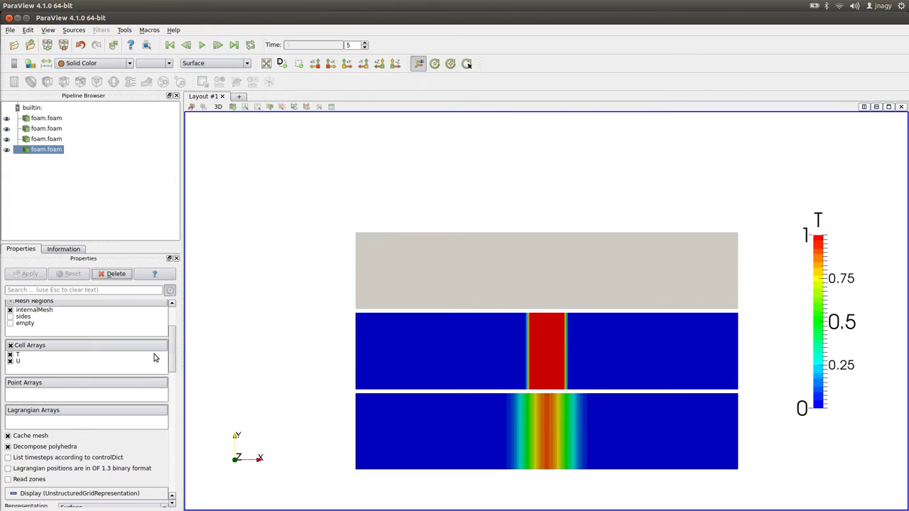
# Set the new case's Translation Y to -6.3 and pan to show all four bands.
pyautogui.moveTo(171, 350); pyautogui.dragTo(172, 430)
pyautogui.doubleClick(107, 416)
pyautogui.write('-')
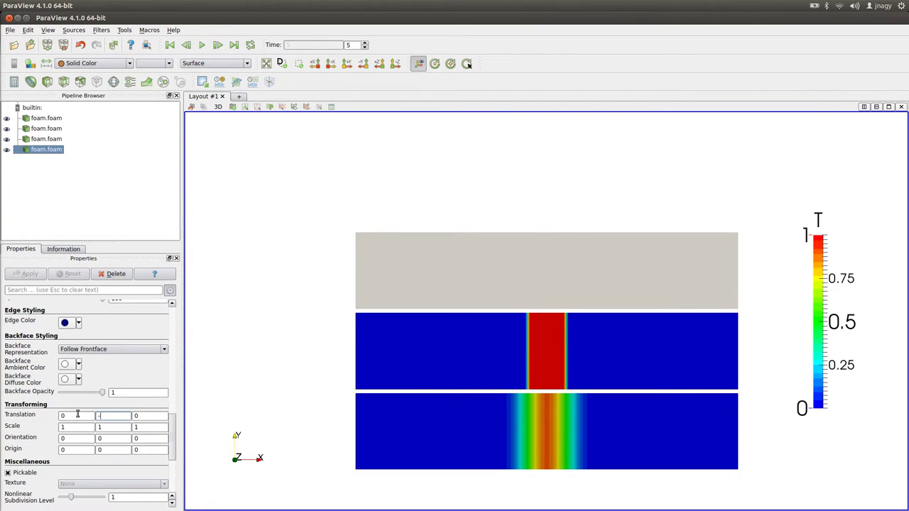
pyautogui.write('6.3')
pyautogui.press('Return')
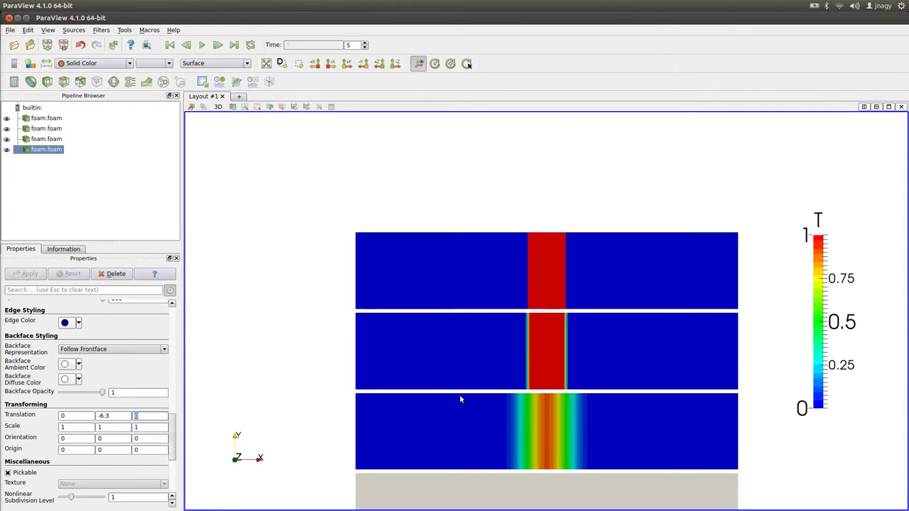
pyautogui.moveTo(459, 395); pyautogui.dragTo(454, 249)
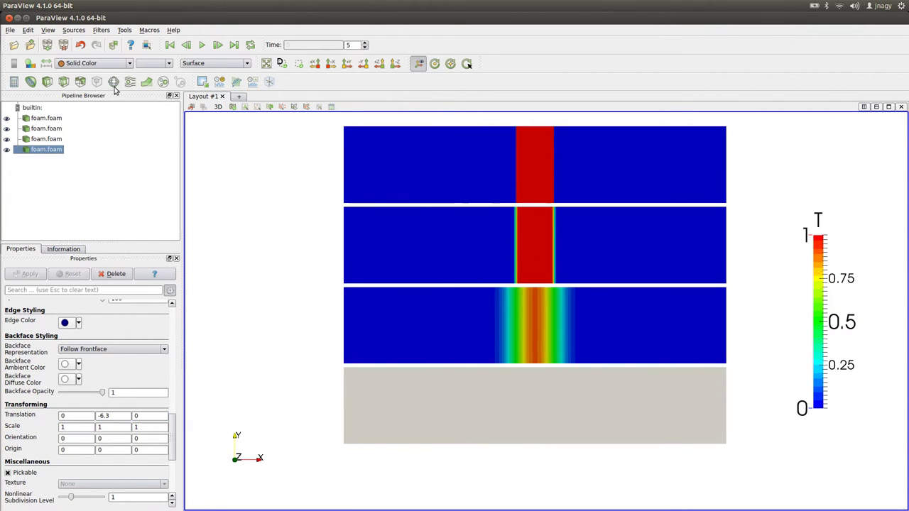
# Jump to the first frame, colour the new band by T, and advance one time step.
pyautogui.click(170, 45)
pyautogui.click(106, 61)
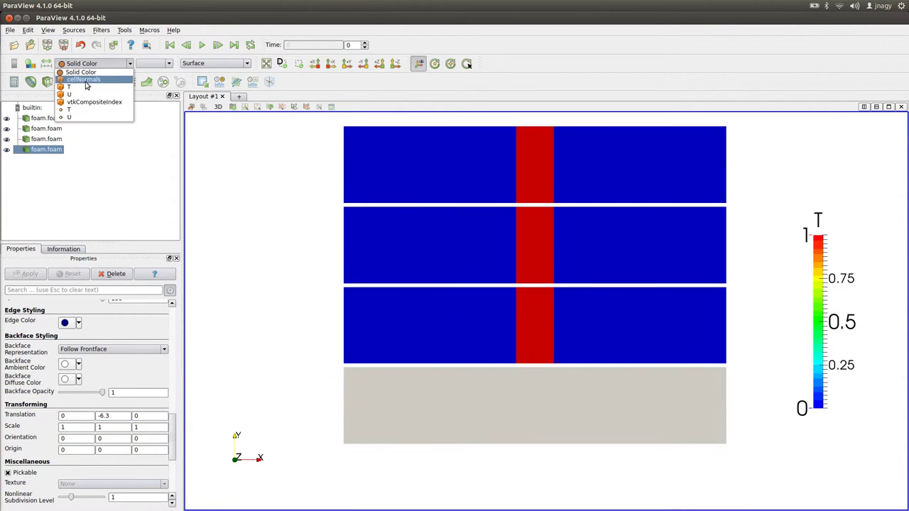
pyautogui.click(87, 85)
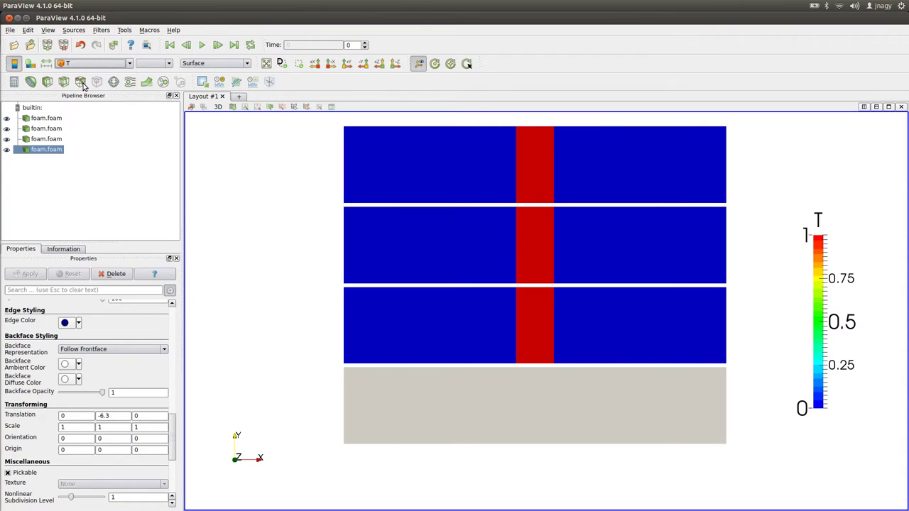
pyautogui.click(218, 46)
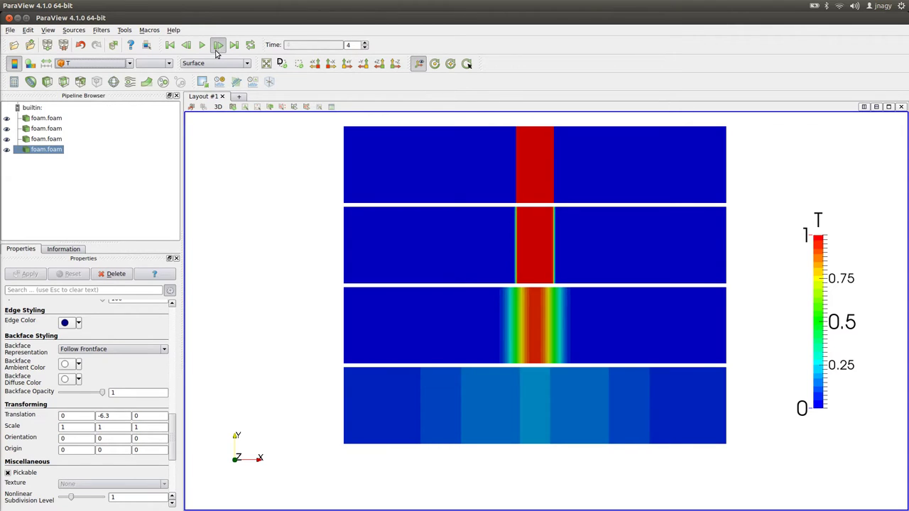
# Step the four bands forward to the final time 5, then switch to the Parameter study slides.
pyautogui.click(218, 45)
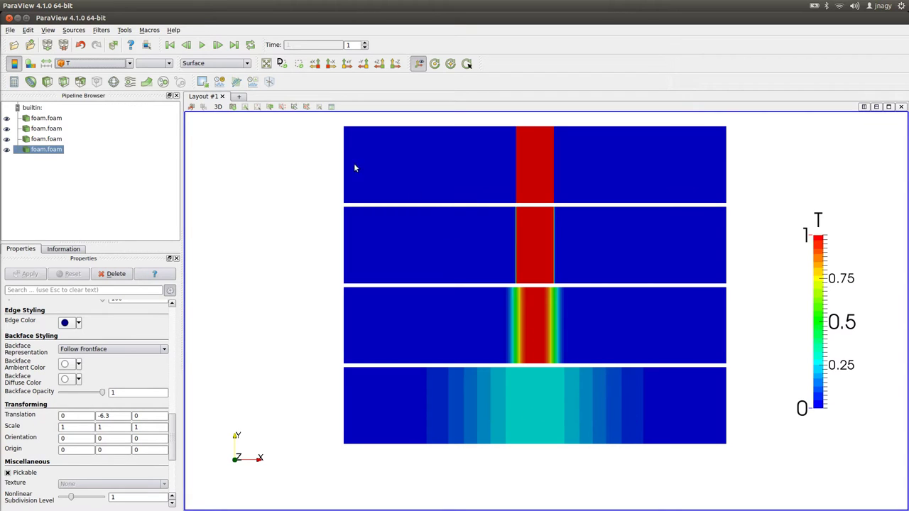
pyautogui.click(235, 46)
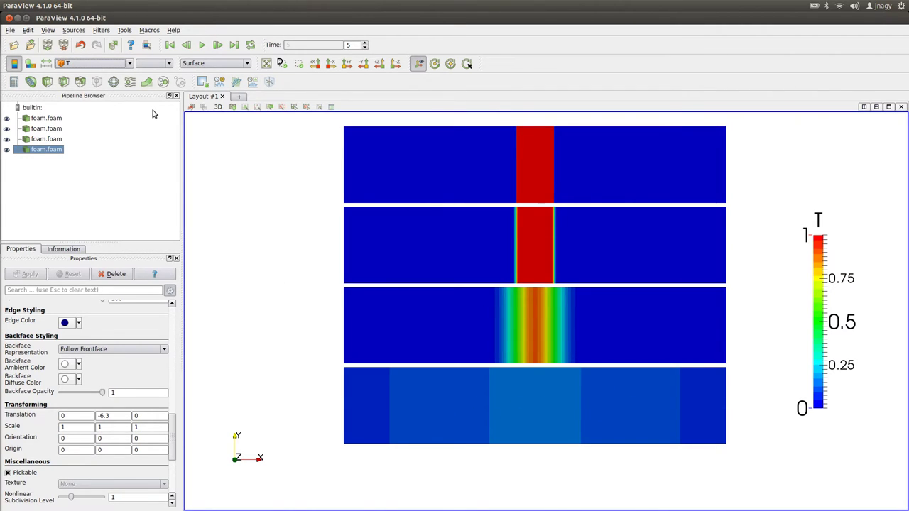
pyautogui.hotkey('alt', 'Tab')
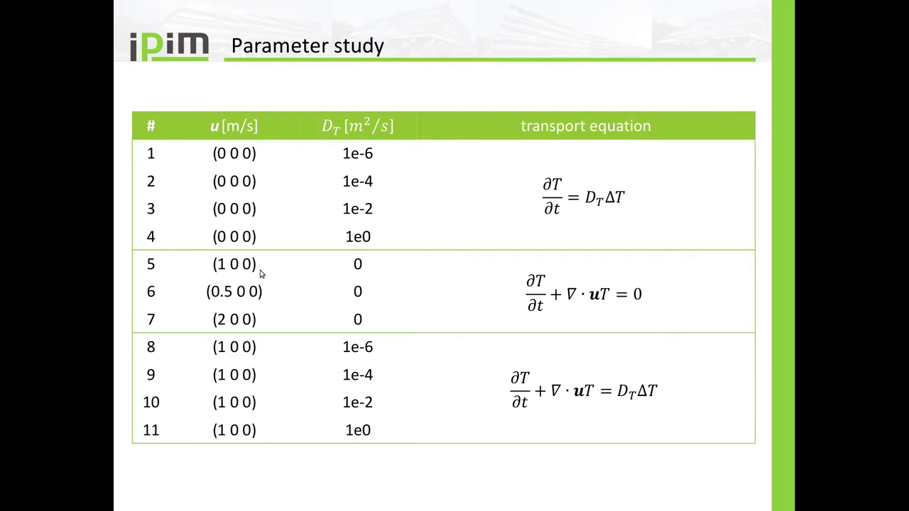
# Back in the terminal, move into the transport_5 case folder.
pyautogui.hotkey('alt', 'Tab')
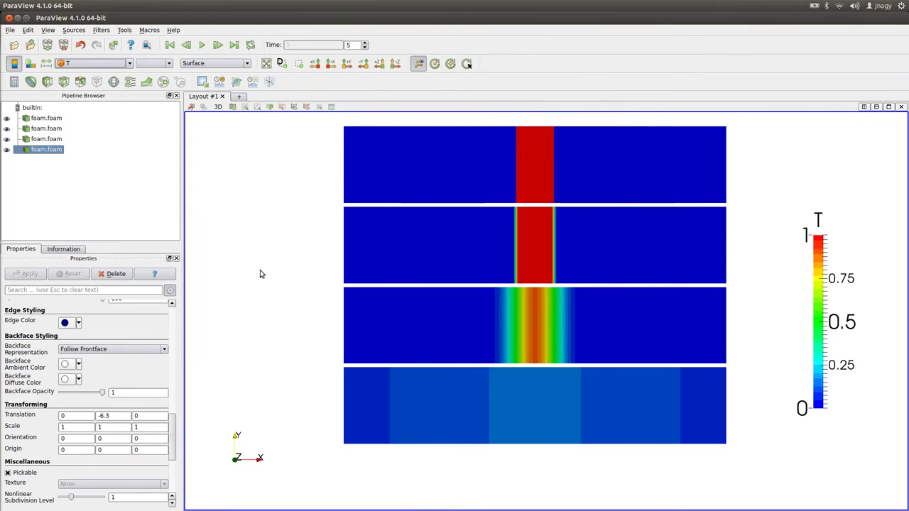
pyautogui.hotkey('alt', 'Tab')
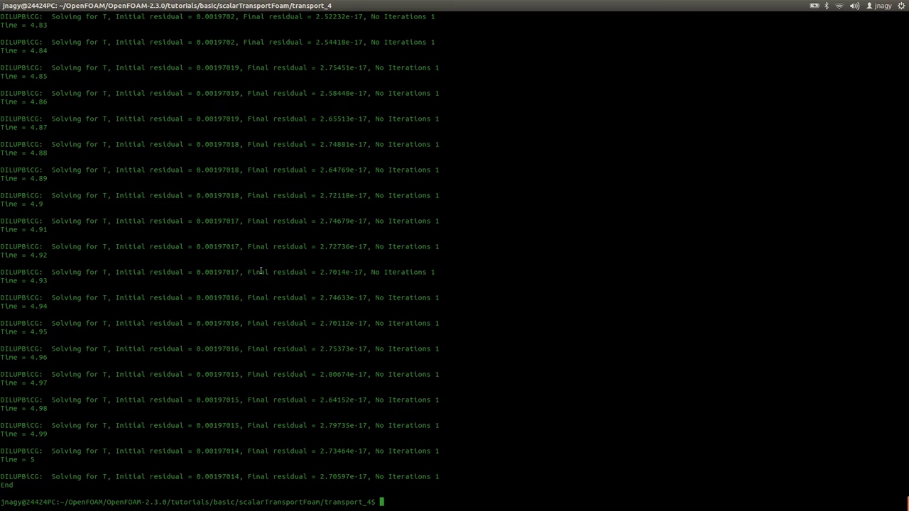
pyautogui.write('cd ..')
pyautogui.press('Return')
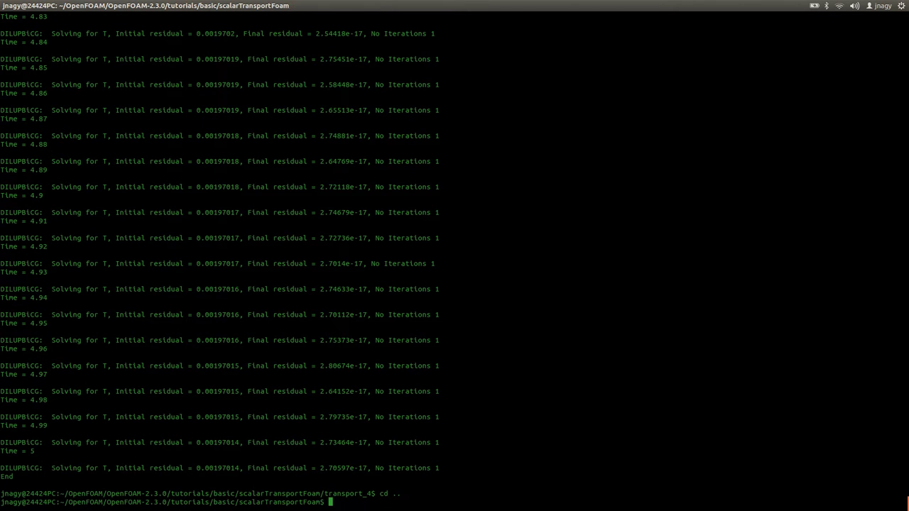
pyautogui.write('cd transport_5')
pyautogui.press('Tab')
pyautogui.press('Return')
# Set internalField in 0/U to uniform (1 0 0) and save the file.
pyautogui.write('nano 0')
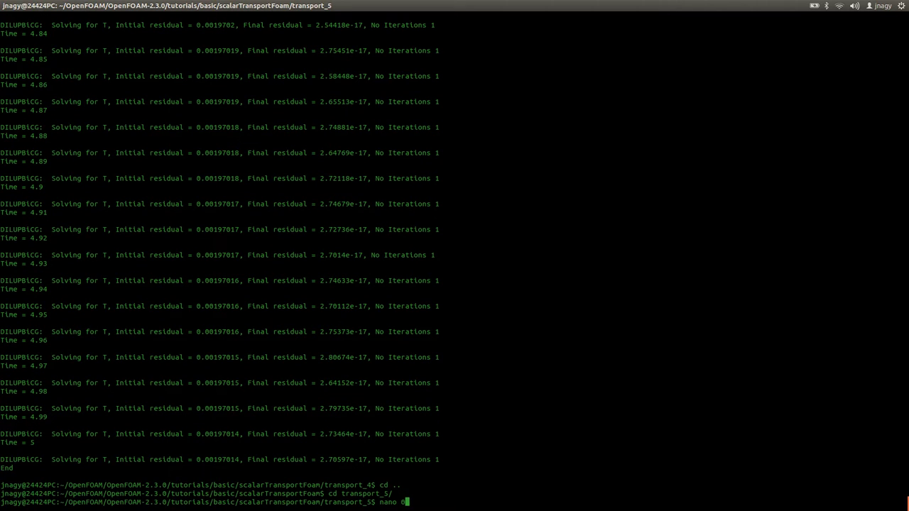
pyautogui.write('/U')
pyautogui.press('Return')
pyautogui.press('Down')
pyautogui.press('Down')
pyautogui.press('Down')
pyautogui.press('Down')
pyautogui.press('Down')
pyautogui.press('Down')
pyautogui.press('Down')
pyautogui.press('Down')
pyautogui.press('Down')
pyautogui.press('Down')
pyautogui.press('Down')
pyautogui.press('Down')
pyautogui.press('Down')
pyautogui.press('Down')
pyautogui.press('Down')
pyautogui.press('Down')
pyautogui.press('Down')
pyautogui.press('Down')
pyautogui.press('Down')
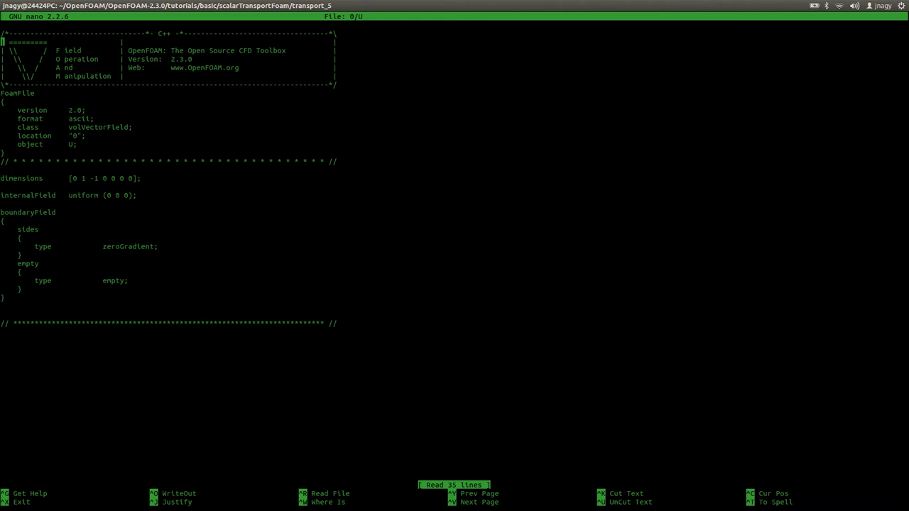
pyautogui.press('Left')
pyautogui.press('Left')
pyautogui.press('Left')
pyautogui.press('Left')
pyautogui.press('Left')
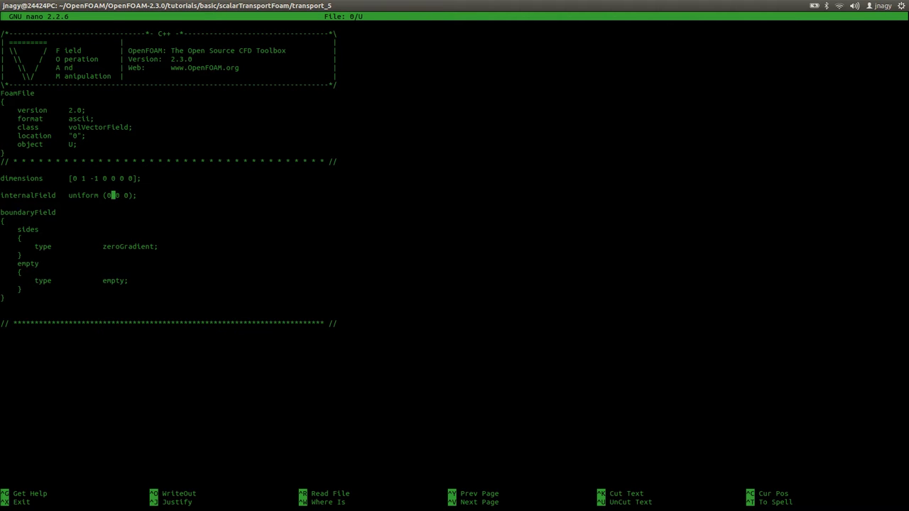
pyautogui.press('BackSpace')
pyautogui.write('1')
pyautogui.hotkey('ctrl', 'x')
pyautogui.press('y')
pyautogui.press('Return')
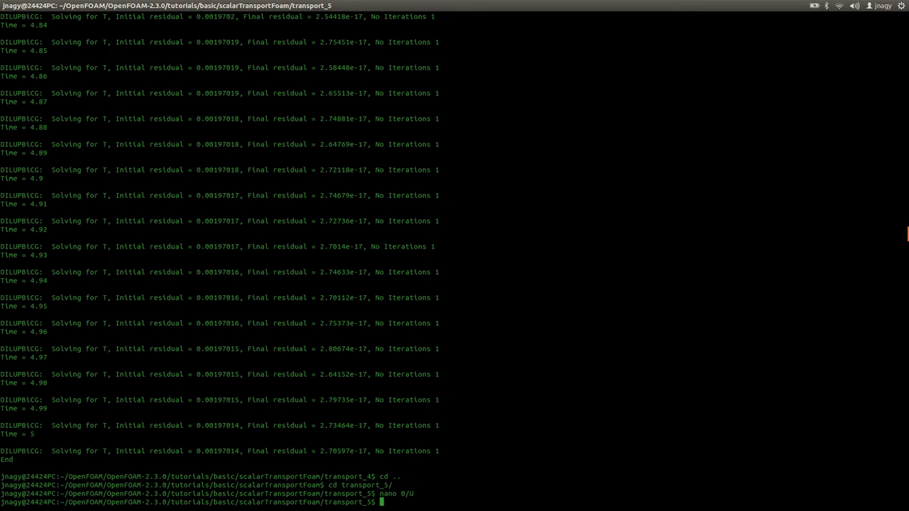
# Open constant/transportProperties at the DT line and save it.
pyautogui.write('nano constant/transportProperties')
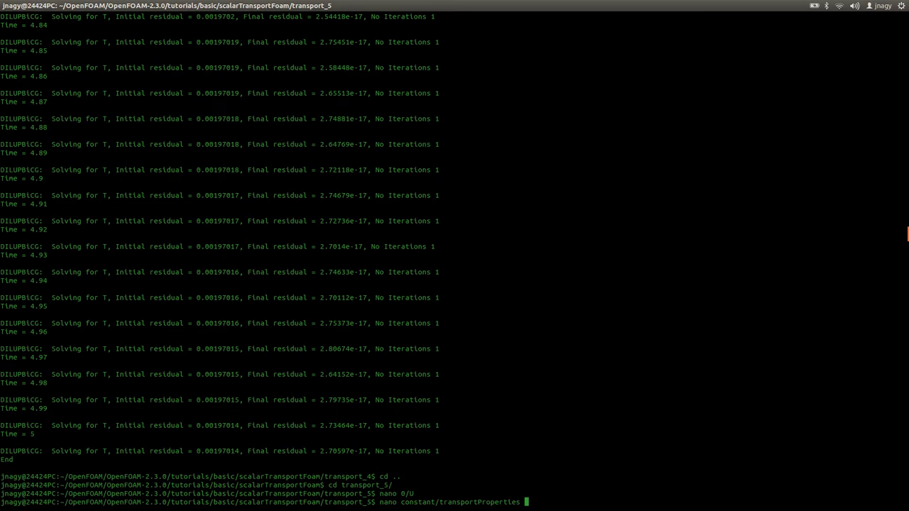
pyautogui.press('Return')
pyautogui.press('Down')
pyautogui.press('Down')
pyautogui.press('Down')
pyautogui.press('Down')
pyautogui.press('Down')
pyautogui.press('Down')
pyautogui.press('Down')
pyautogui.press('Down')
pyautogui.press('Down')
pyautogui.press('Down')
pyautogui.press('Down')
pyautogui.press('Down')
pyautogui.press('Down')
pyautogui.press('Down')
pyautogui.press('Down')
pyautogui.press('Down')
pyautogui.press('Down')
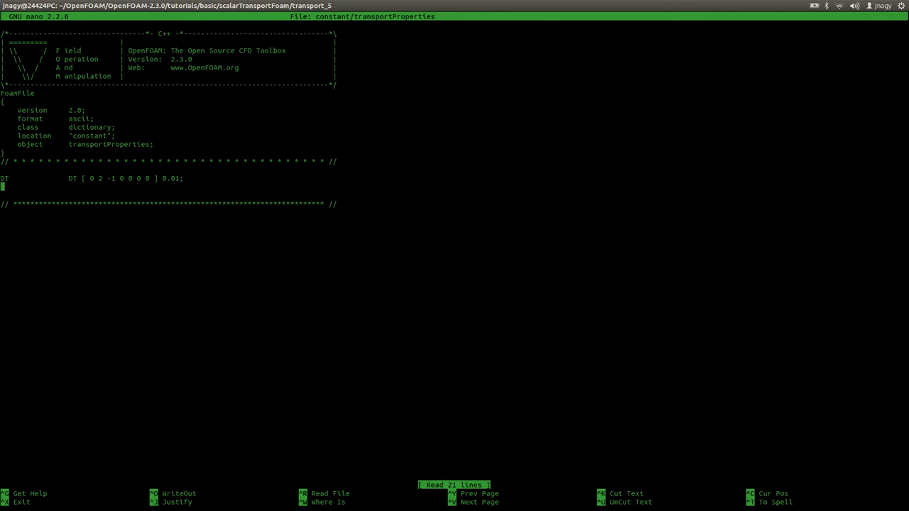
pyautogui.press('Up')
pyautogui.press('End')
pyautogui.press('Left')
pyautogui.hotkey('ctrl', 'o')
pyautogui.press('Return')
pyautogui.hotkey('ctrl', 'x')
# Run scalarTransportFoam on transport_5 and return to ParaView.
pyautogui.write('scalarTransportFoam')
pyautogui.press('Return')
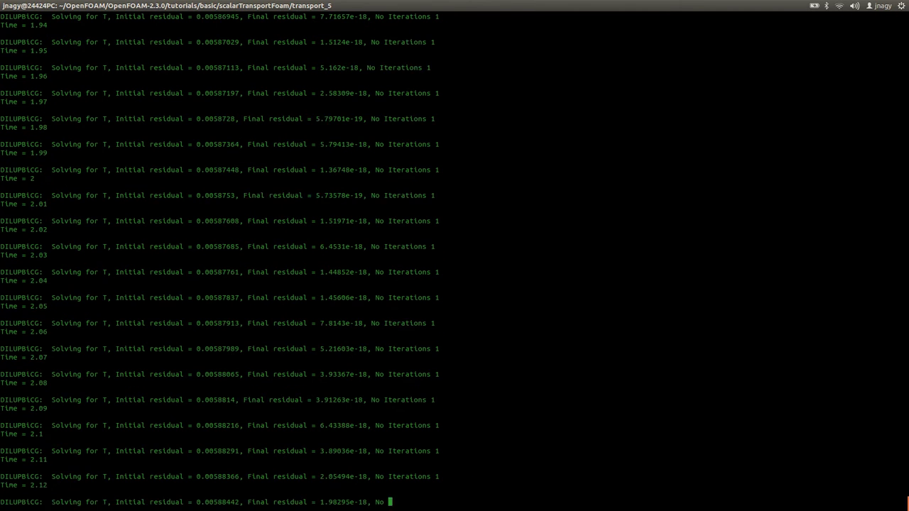
pyautogui.hotkey('alt', 'Tab')
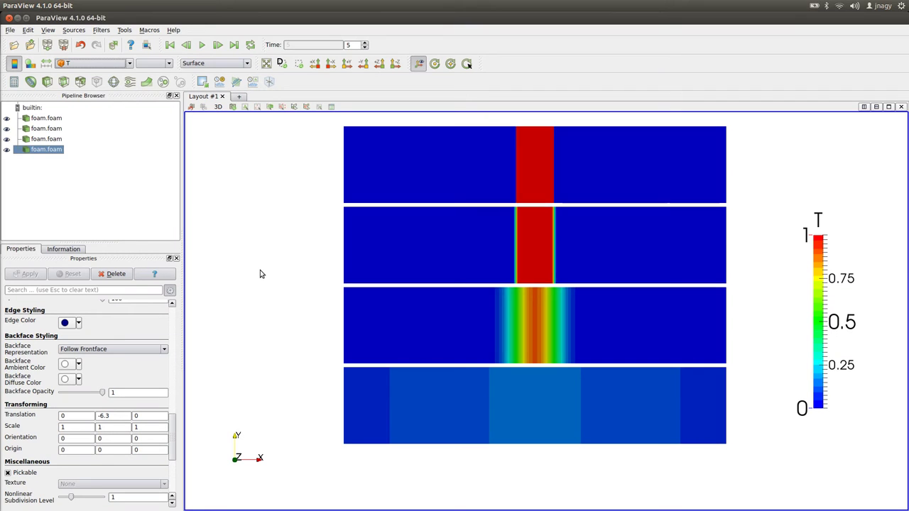
# Load transport_5/foam.foam into ParaView and apply it.
pyautogui.click(14, 45)
pyautogui.click(625, 125)
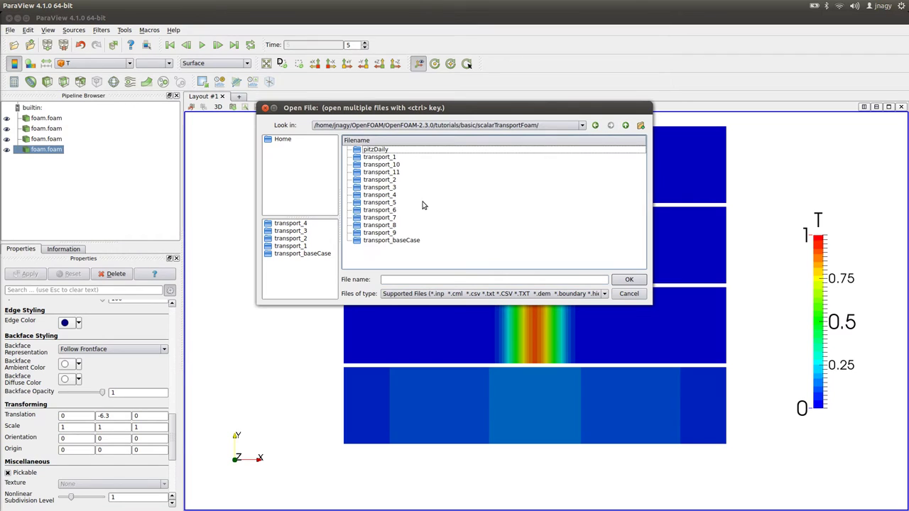
pyautogui.doubleClick(390, 203)
pyautogui.doubleClick(379, 217)
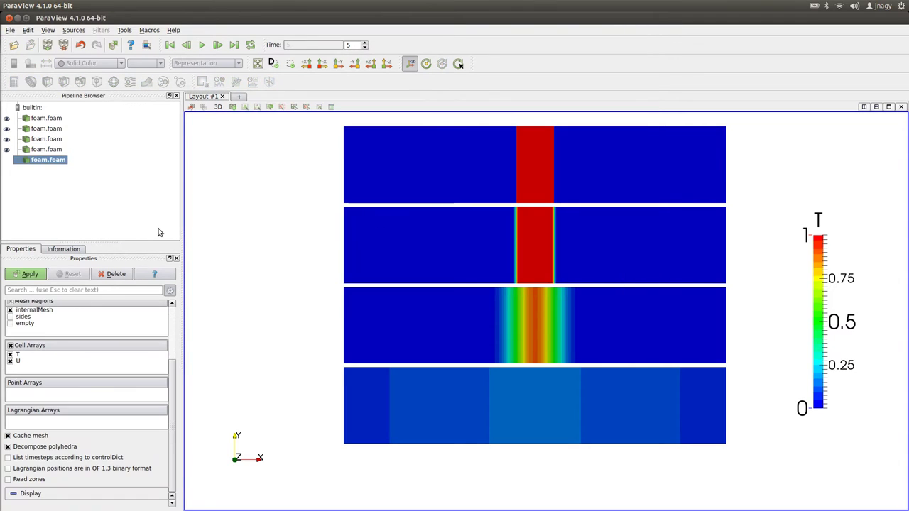
pyautogui.click(28, 273)
# Set the new case's Translation Y to -8.4 and pan to show all five bands.
pyautogui.moveTo(174, 355); pyautogui.dragTo(150, 431)
pyautogui.doubleClick(112, 402)
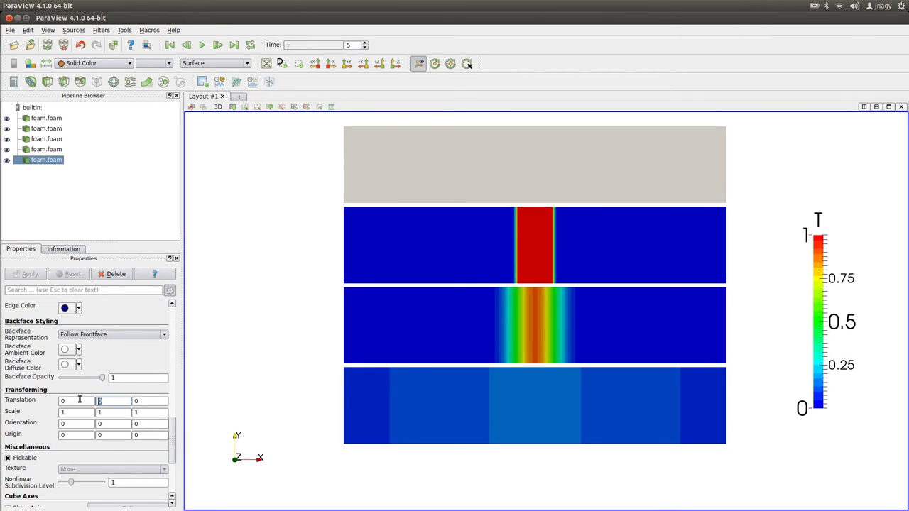
pyautogui.write('-8.4')
pyautogui.press('Tab')
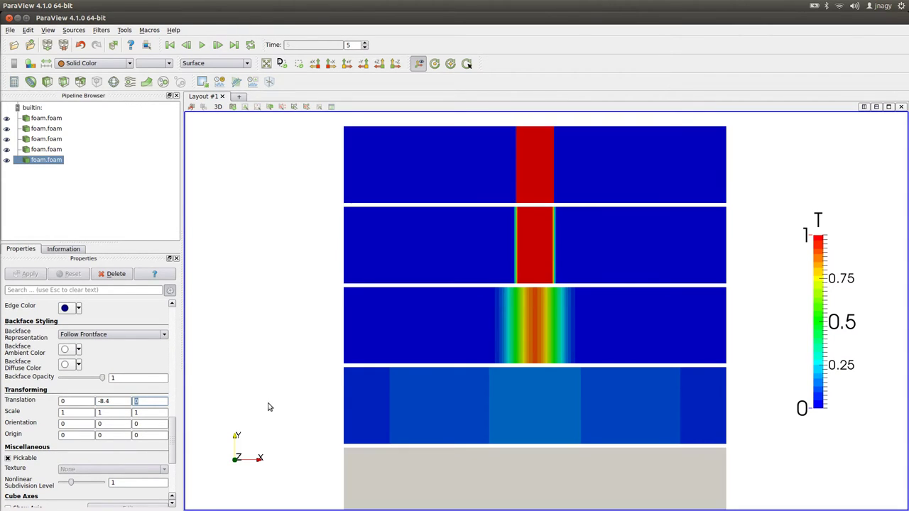
pyautogui.scroll(-2, 467, 334)
pyautogui.moveTo(507, 331); pyautogui.dragTo(508, 303)
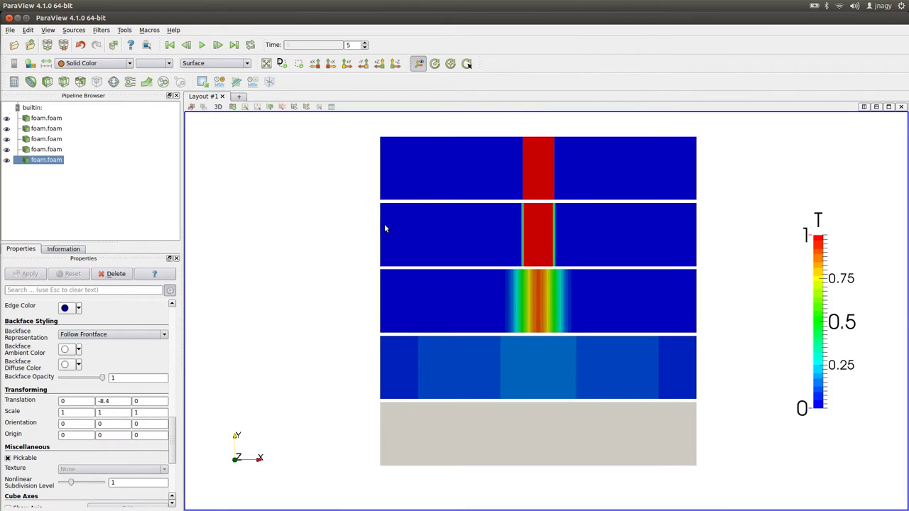
# Colour the fifth band by T, step from time 0 to 5, then back two frames.
pyautogui.click(171, 44)
pyautogui.click(99, 64)
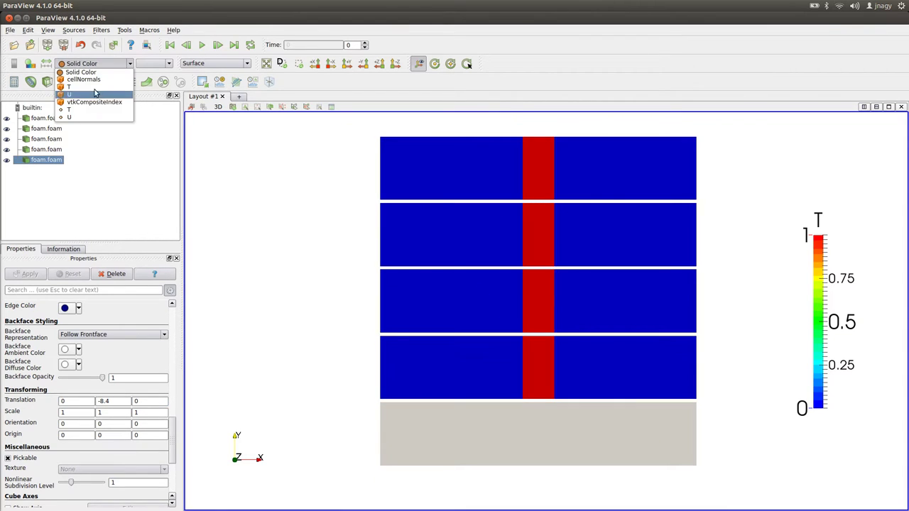
pyautogui.click(97, 91)
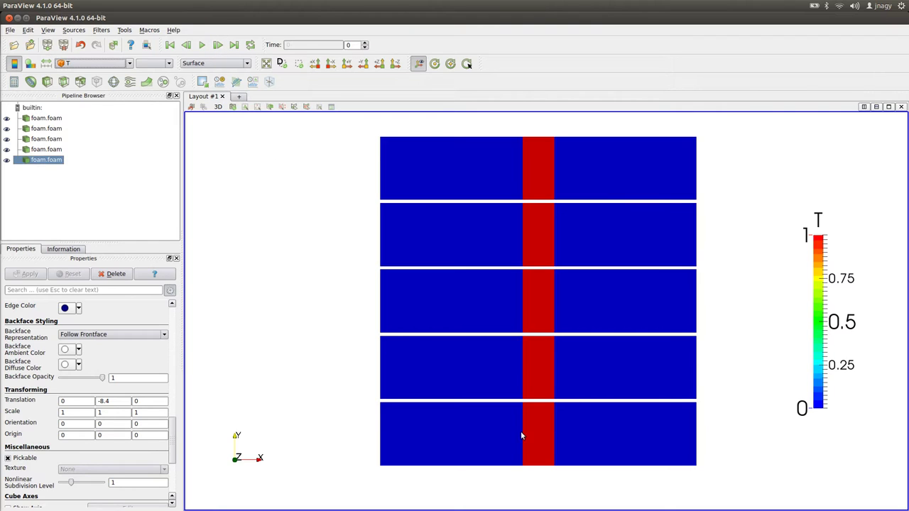
pyautogui.click(220, 47)
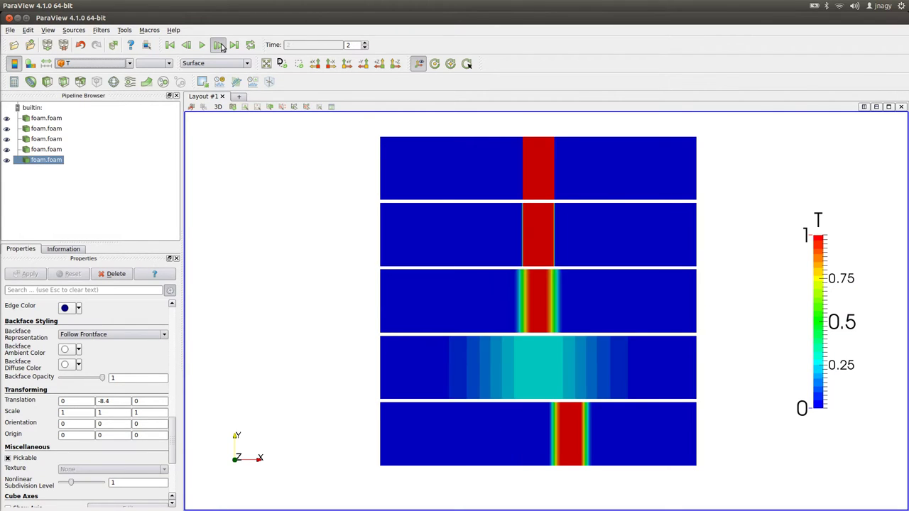
pyautogui.click(220, 47)
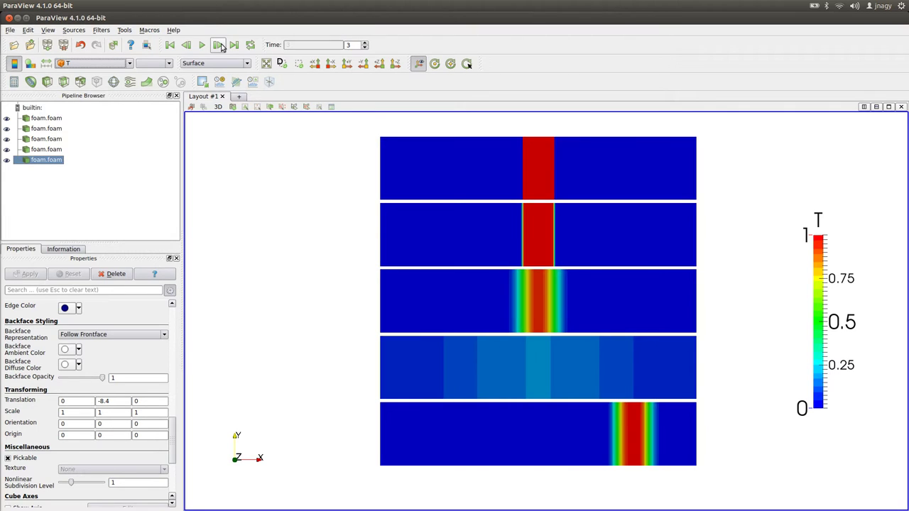
pyautogui.click(220, 47)
pyautogui.click(220, 47)
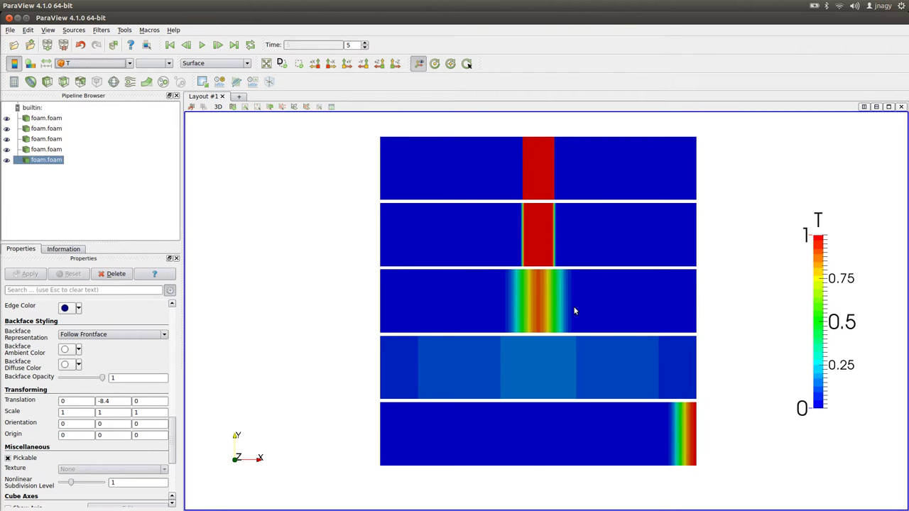
pyautogui.click(186, 45)
pyautogui.click(187, 45)
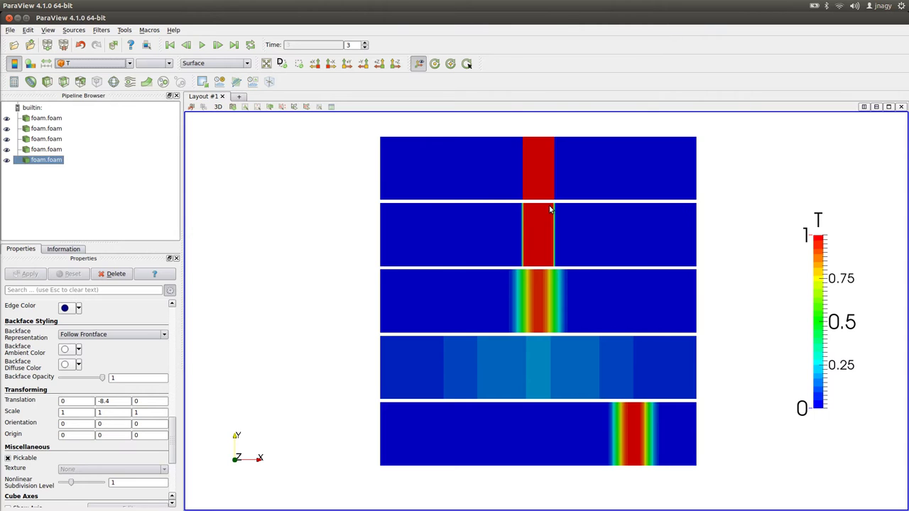
# Switch to the Parameter study slide listing cases 1–11.
pyautogui.hotkey('alt', 'Tab')
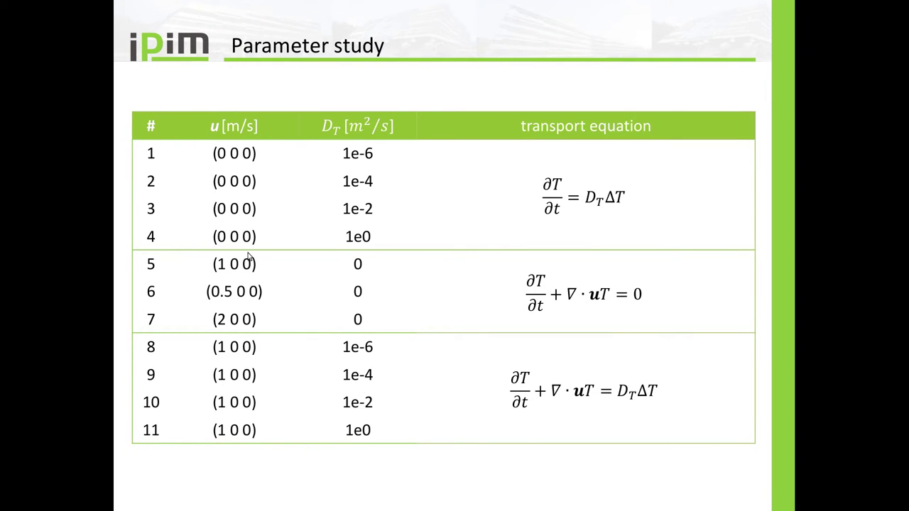
# Back in the terminal, move into the transport_6 case folder.
pyautogui.hotkey('alt', 'Tab')
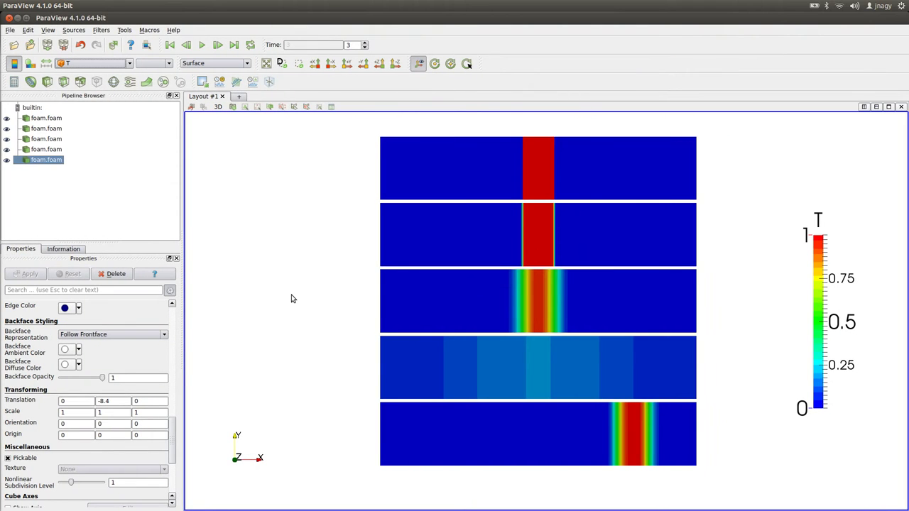
pyautogui.hotkey('alt', 'Tab')
pyautogui.press('Tab')
pyautogui.write('cd ..')
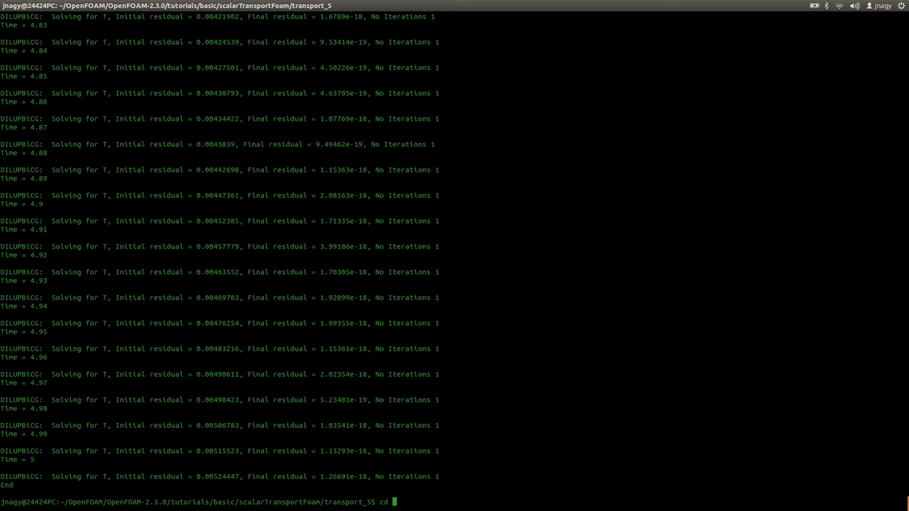
pyautogui.press('Return')
pyautogui.write('cd transport_6/')
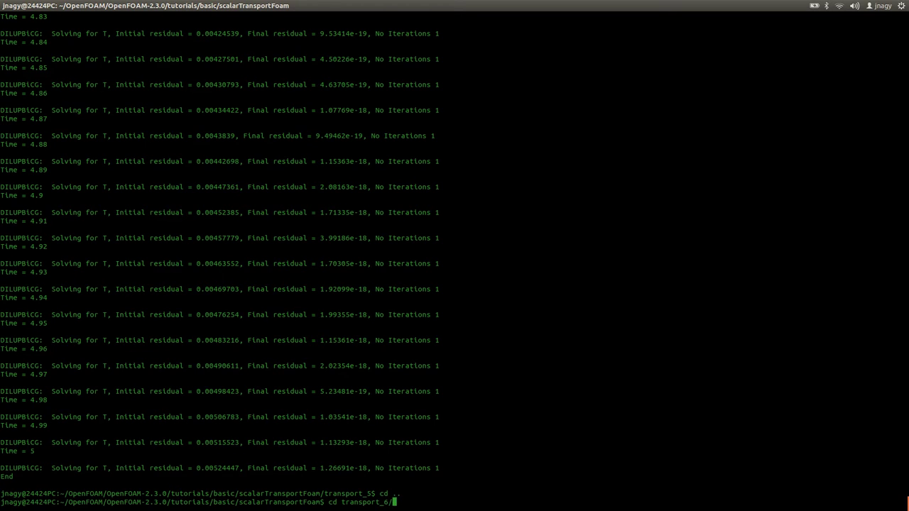
pyautogui.press('Return')
# Set internalField in 0/U to uniform (0.5 0 0) and save the file.
pyautogui.write('nano 0')
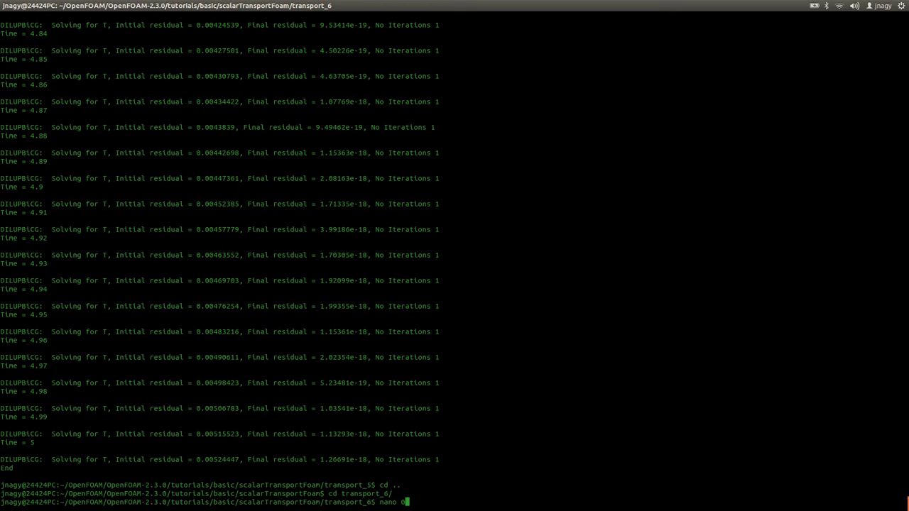
pyautogui.write('/U')
pyautogui.press('Return')
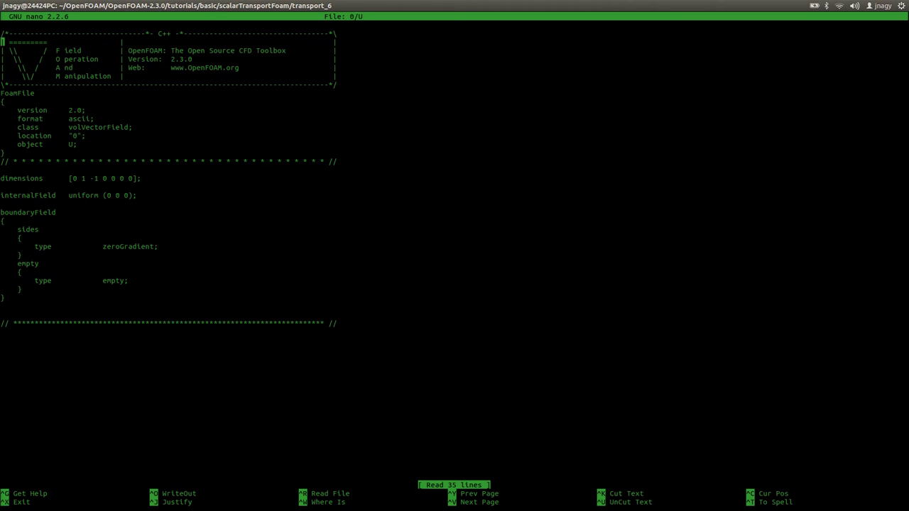
pyautogui.press('Down')
pyautogui.press('Down')
pyautogui.press('Down')
pyautogui.press('Down')
pyautogui.press('Down')
pyautogui.press('Down')
pyautogui.press('Down')
pyautogui.press('Down')
pyautogui.press('Down')
pyautogui.press('Down')
pyautogui.press('Down')
pyautogui.press('Down')
pyautogui.press('Down')
pyautogui.press('Down')
pyautogui.press('Down')
pyautogui.press('Down')
pyautogui.press('Down')
pyautogui.press('Down')
pyautogui.press('Down')
pyautogui.press('Down')
pyautogui.press('Up')
pyautogui.press('Up')
pyautogui.press('End')
pyautogui.press('Left')
pyautogui.press('Left')
pyautogui.press('Left')
pyautogui.press('Left')
pyautogui.press('Left')
pyautogui.press('Left')
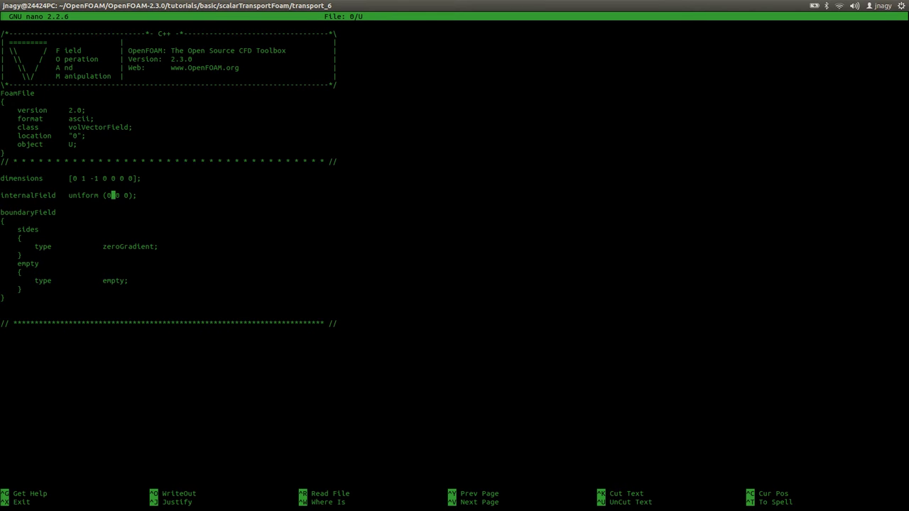
pyautogui.write('.5')
pyautogui.hotkey('ctrl', 'x')
pyautogui.press('y')
pyautogui.press('Return')
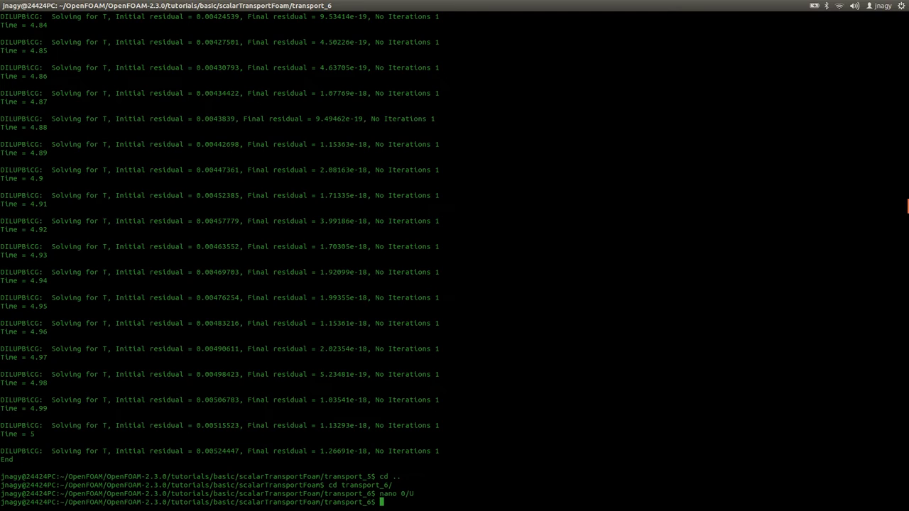
# Change DT from 1 to 0.0 in constant/transportProperties, save, and run scalarTransportFoam.
pyautogui.write('nano constant/transportProperties')
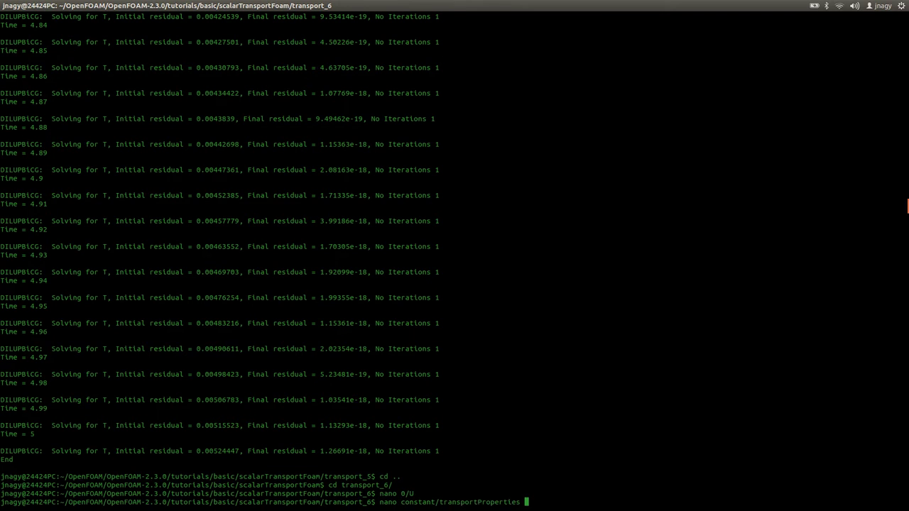
pyautogui.press('Return')
pyautogui.press('Down')
pyautogui.press('Down')
pyautogui.press('Down')
pyautogui.press('Down')
pyautogui.press('Down')
pyautogui.press('Down')
pyautogui.press('Down')
pyautogui.press('Down')
pyautogui.press('Down')
pyautogui.press('Down')
pyautogui.press('Down')
pyautogui.press('Down')
pyautogui.press('Down')
pyautogui.press('Down')
pyautogui.press('Down')
pyautogui.press('Down')
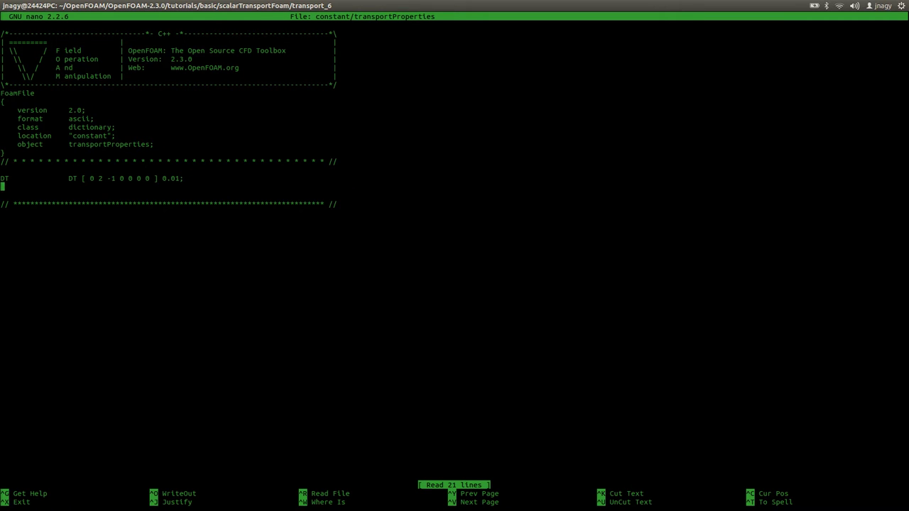
pyautogui.press('End')
pyautogui.press('Left')
pyautogui.press('BackSpace')
pyautogui.hotkey('ctrl', 'o')
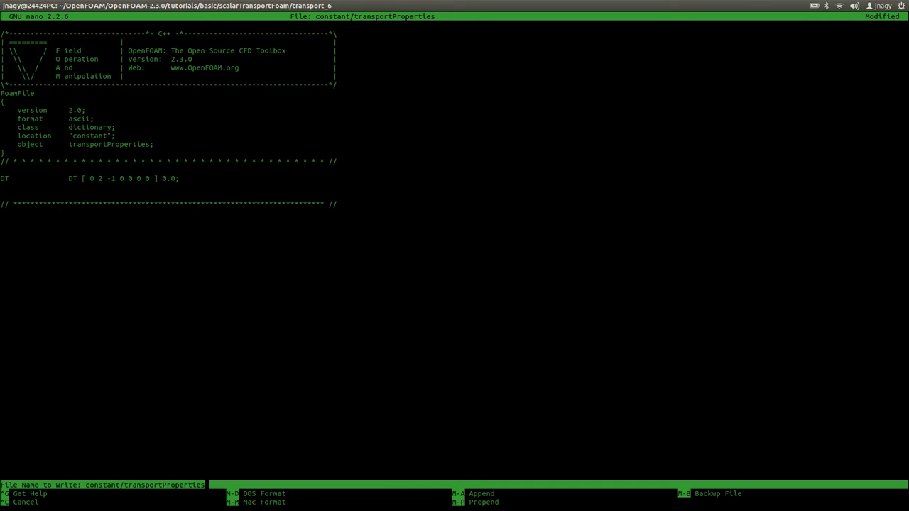
pyautogui.press('Return')
pyautogui.hotkey('ctrl', 'x')
pyautogui.write('scalarTransportFoam')
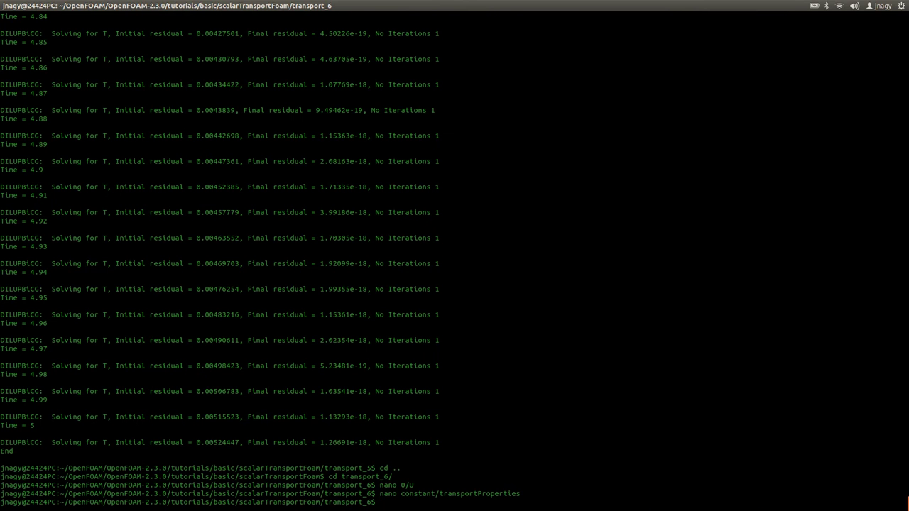
pyautogui.press('Return')
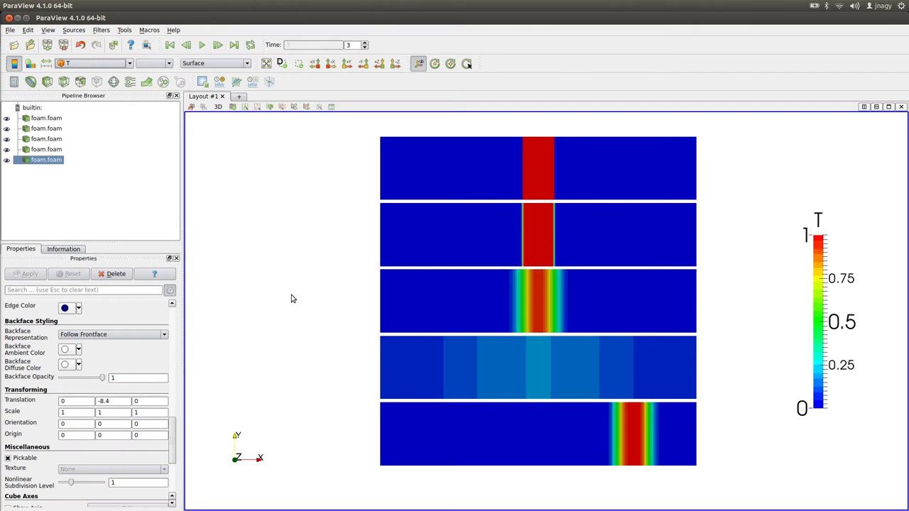
# Load transport_6/foam.foam into ParaView and apply it.
pyautogui.click(14, 45)
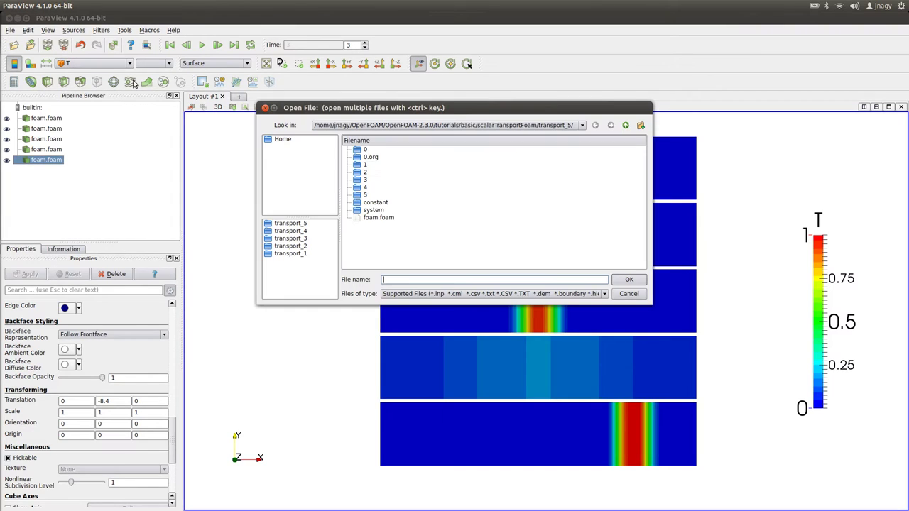
pyautogui.click(625, 125)
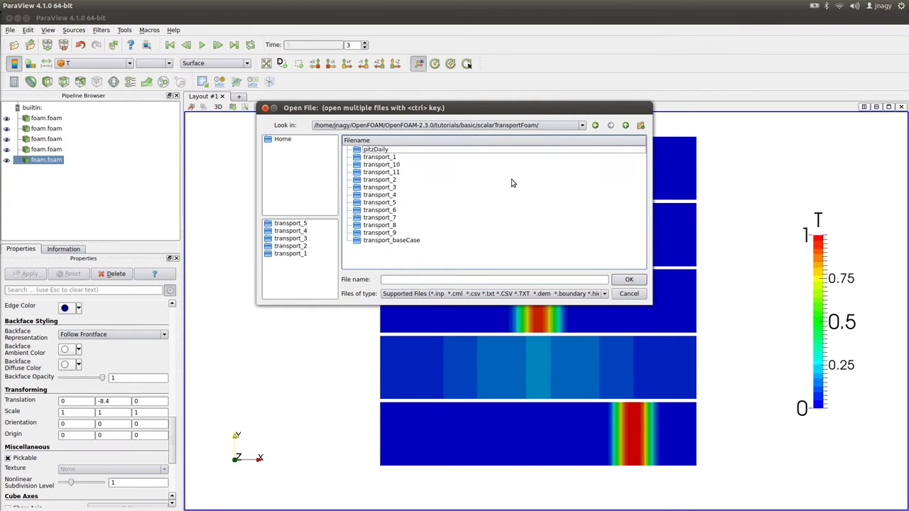
pyautogui.doubleClick(389, 211)
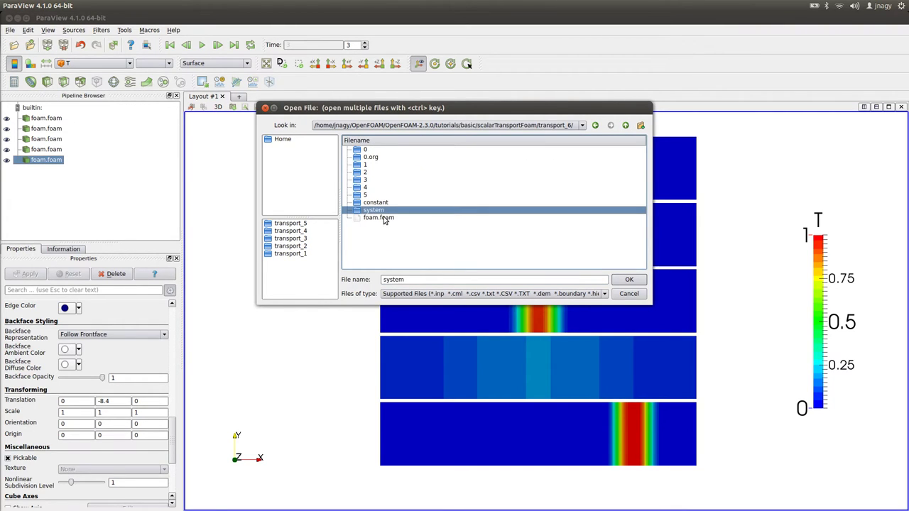
pyautogui.doubleClick(385, 217)
pyautogui.click(30, 273)
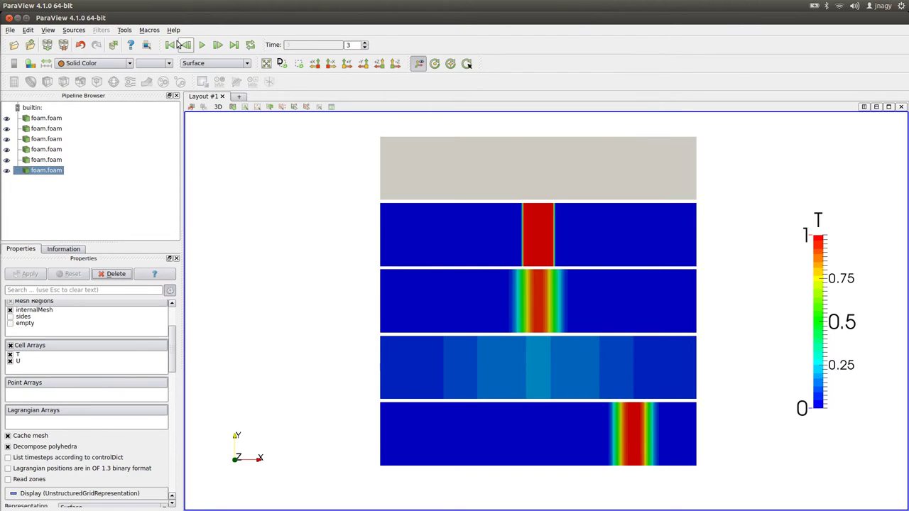
# Jump to time 0, colour the new case by T, and enter Translation Y -8.4.
pyautogui.click(170, 45)
pyautogui.click(110, 63)
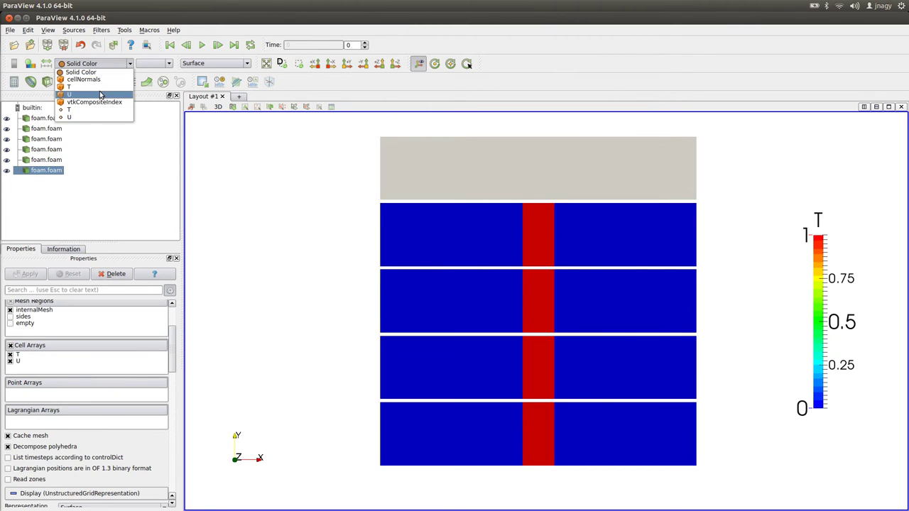
pyautogui.click(104, 86)
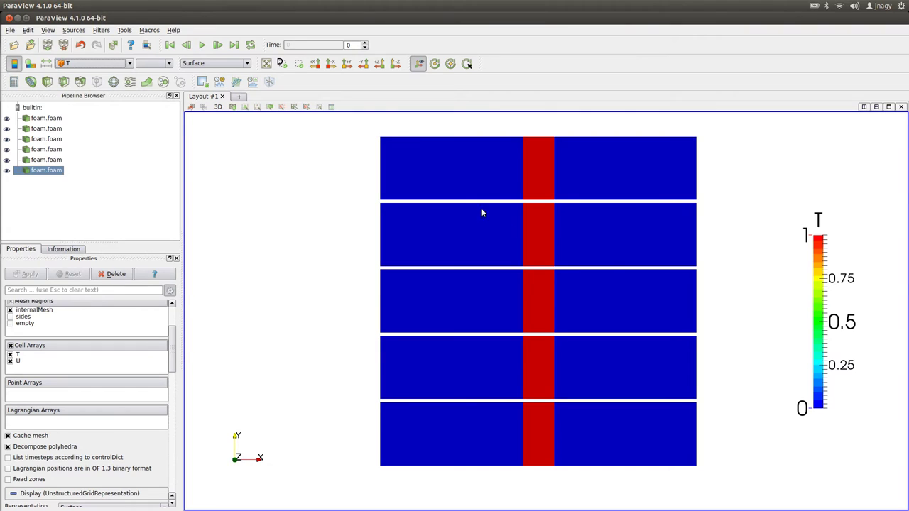
pyautogui.moveTo(172, 335); pyautogui.dragTo(177, 427)
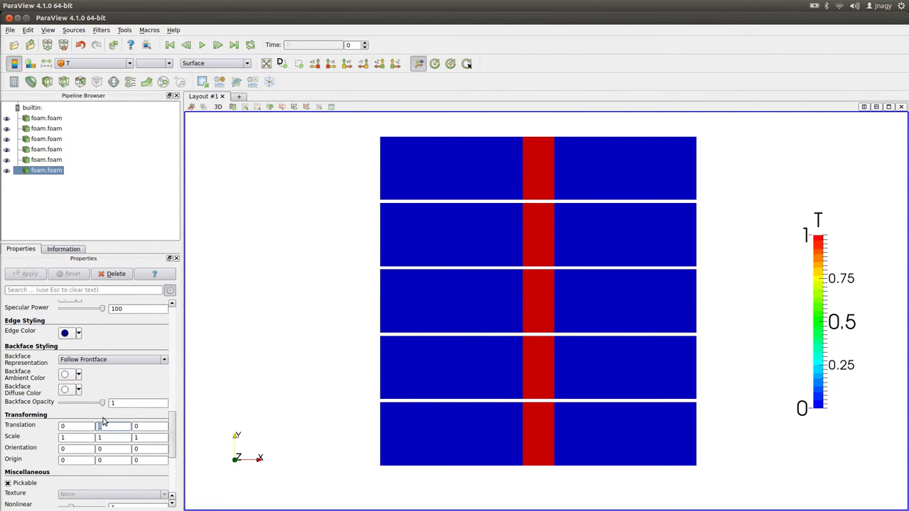
pyautogui.write('-8.4')
pyautogui.press('Tab')
# Inspect the fourth dataset's translation and the newest case's Transforming values.
pyautogui.click(53, 151)
pyautogui.click(55, 171)
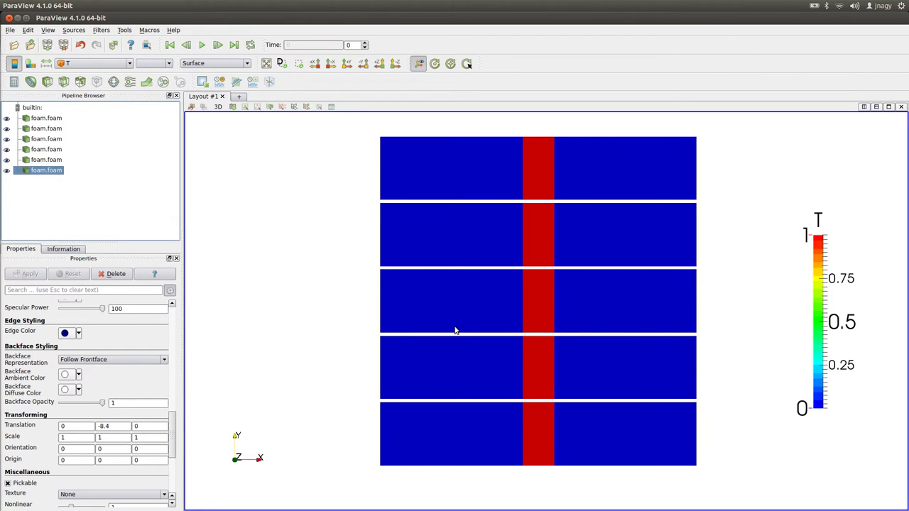
pyautogui.scroll(-1, 454, 331)
pyautogui.scroll(-1, 372, 331)
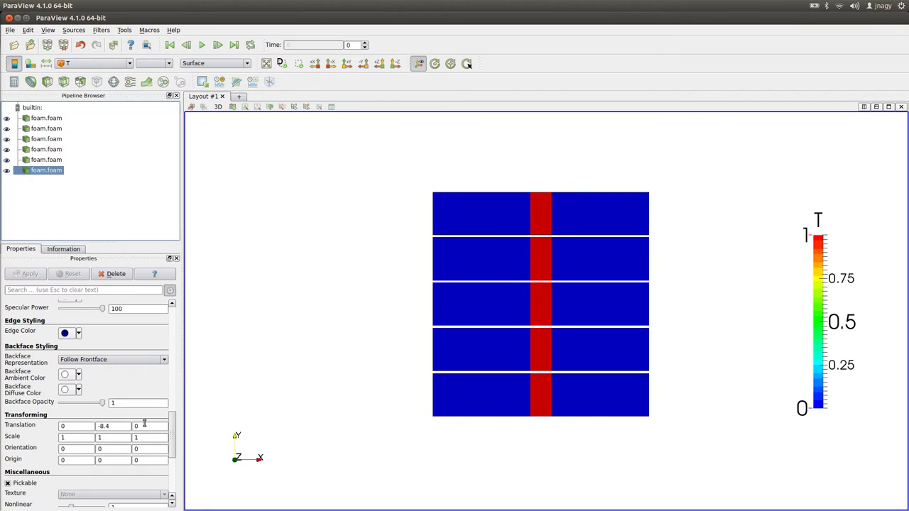
pyautogui.click(149, 427)
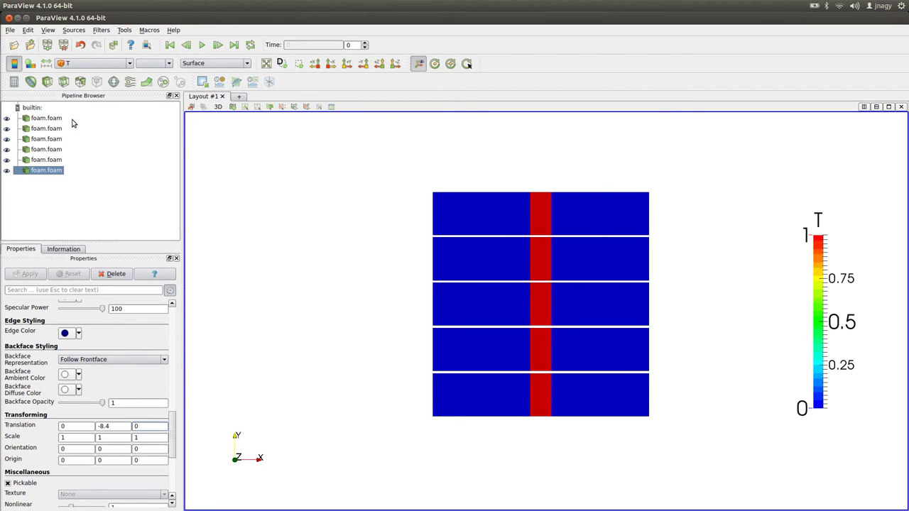
pyautogui.click(7, 175)
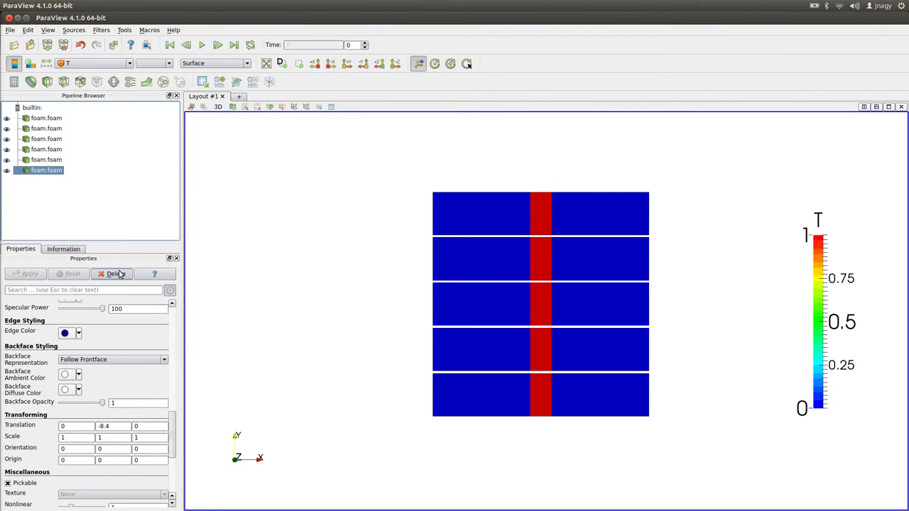
pyautogui.scroll(-3, 174, 426)
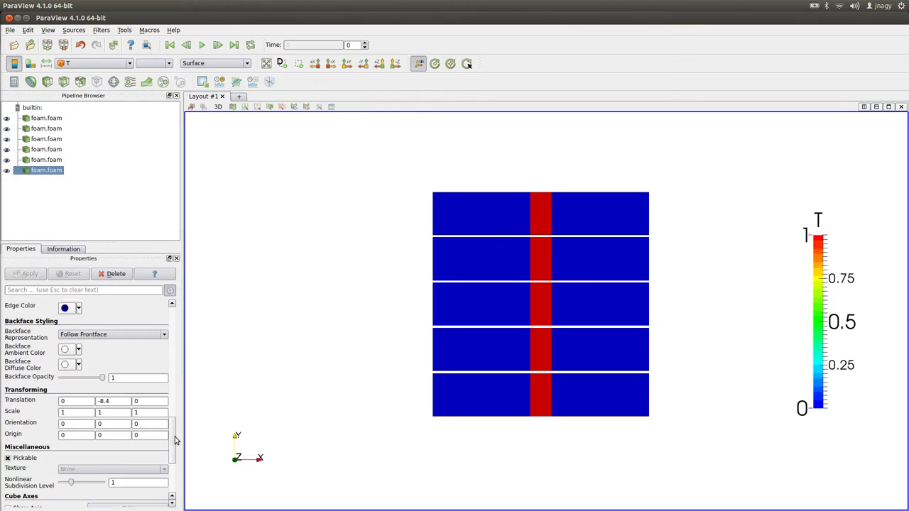
# Compare the fourth and fifth offsets, then set the sixth case's Translation Y to -10.6.
pyautogui.click(49, 161)
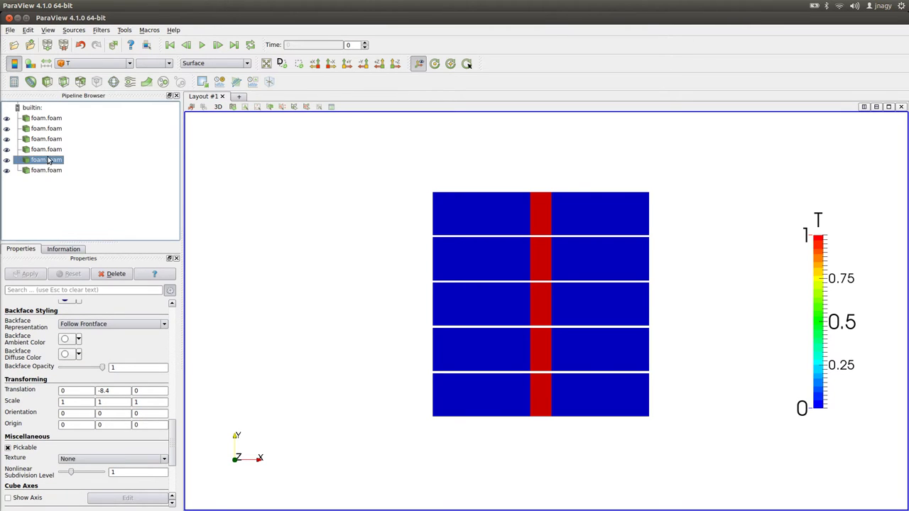
pyautogui.click(50, 150)
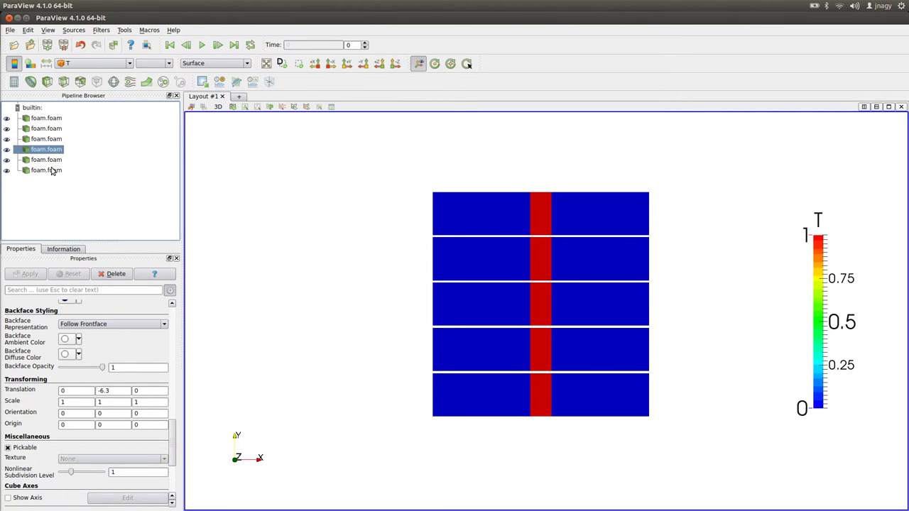
pyautogui.click(50, 162)
pyautogui.click(50, 172)
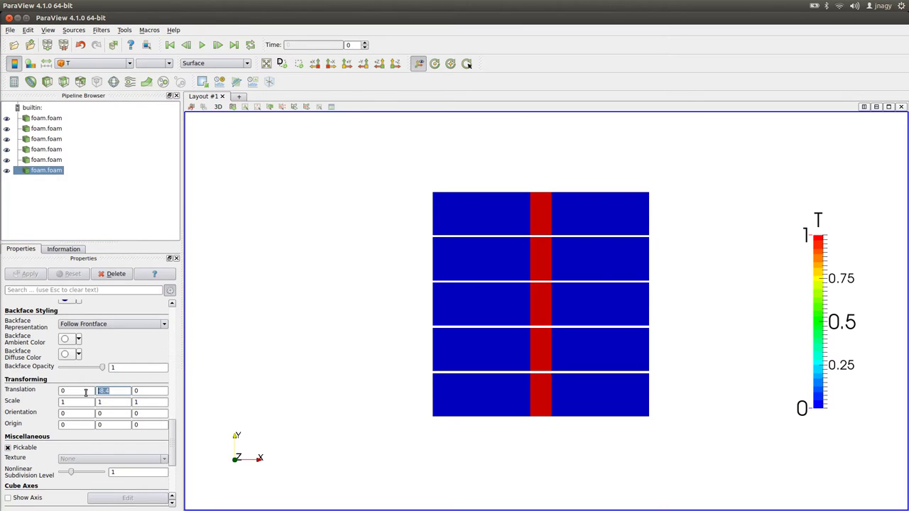
pyautogui.moveTo(120, 391); pyautogui.dragTo(100, 397)
pyautogui.write('-10.6')
pyautogui.press('Tab')
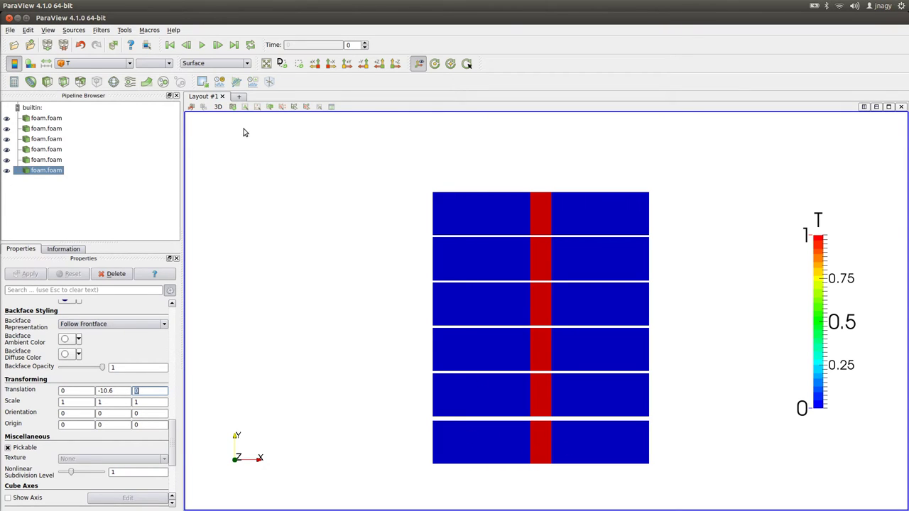
# Step the six stacked cases forward frame by frame until Time reaches 5.
pyautogui.click(219, 46)
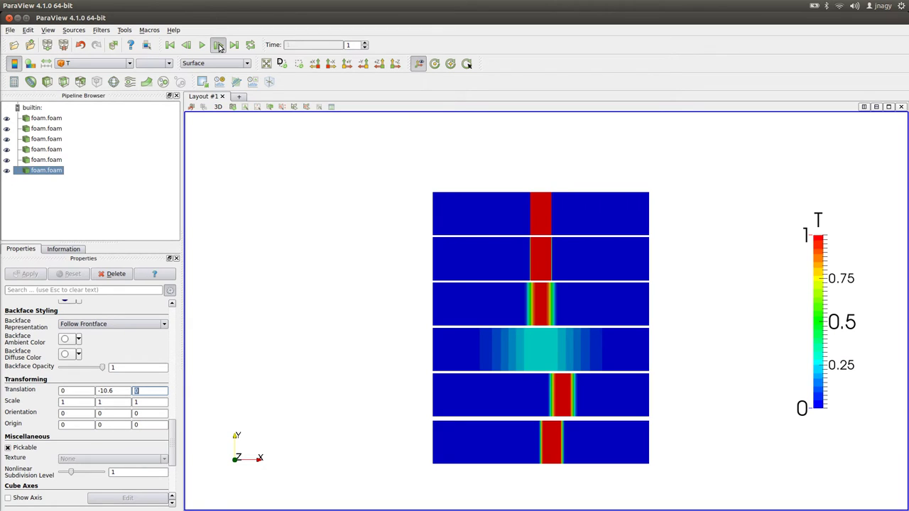
pyautogui.click(219, 46)
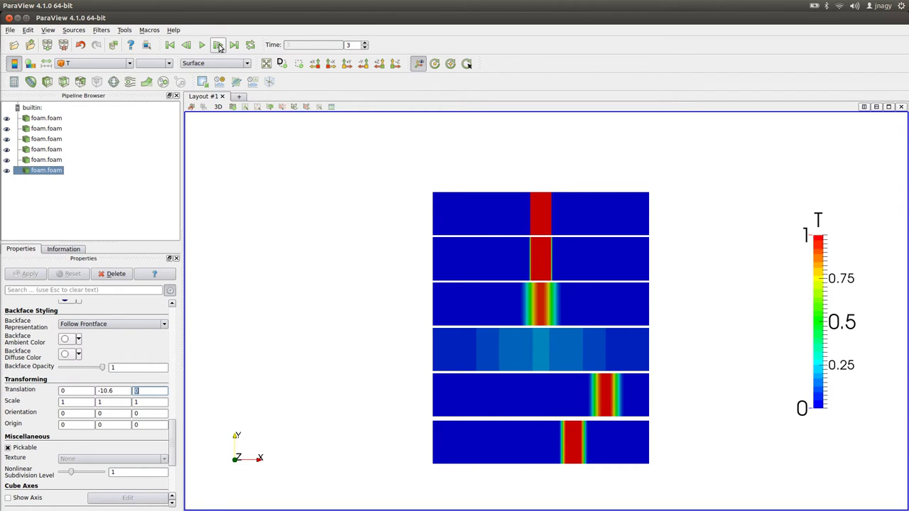
pyautogui.click(219, 45)
pyautogui.click(219, 45)
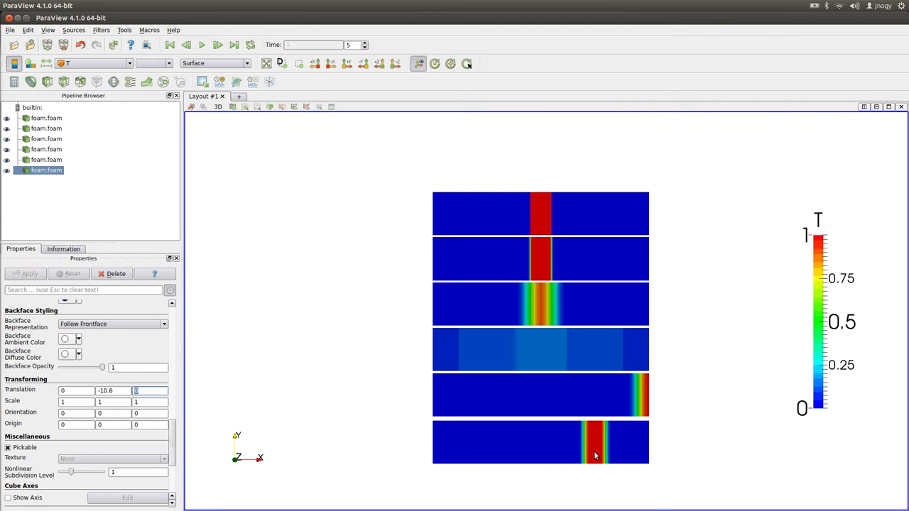
# In the terminal, move from the previous case into the transport_7 case folder.
pyautogui.hotkey('alt', 'Tab')
pyautogui.write('cd ..')
pyautogui.press('Return')
pyautogui.write('cd ')
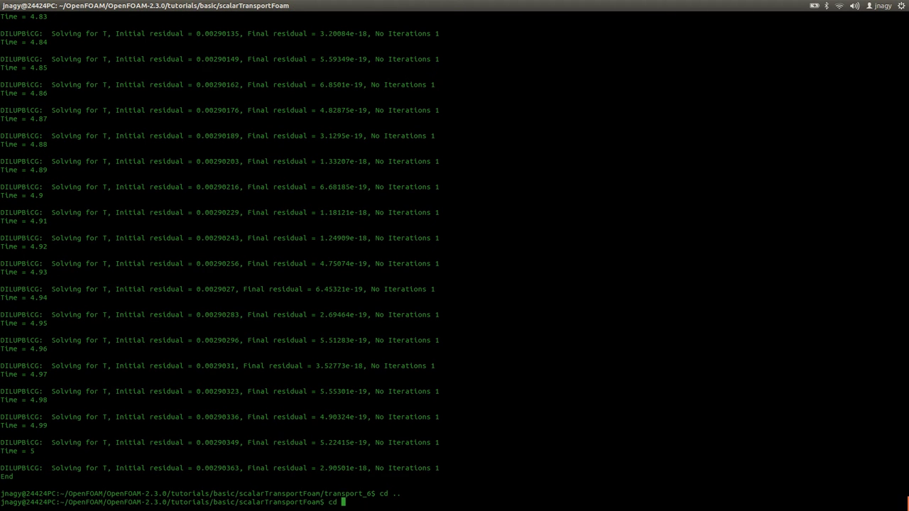
pyautogui.write('transport_7/')
pyautogui.press('Return')
# Change the internalField velocity in 0/U to uniform (2 0 0) and save it.
pyautogui.write('nano 0')
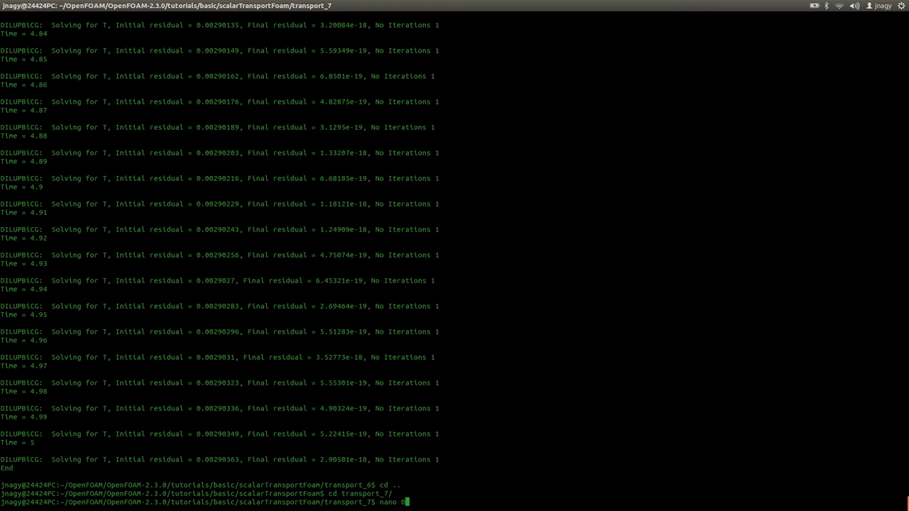
pyautogui.write('/U')
pyautogui.press('Return')
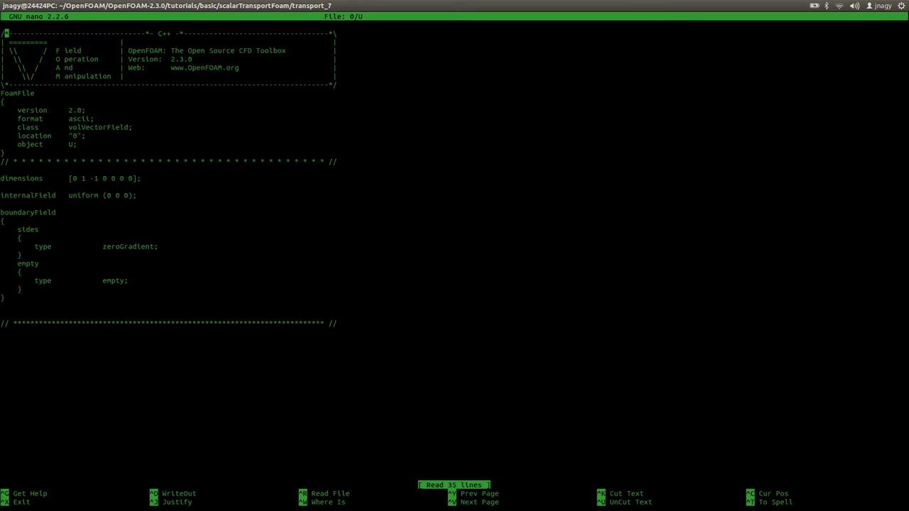
pyautogui.press('Down')
pyautogui.press('Down')
pyautogui.press('Down')
pyautogui.press('Down')
pyautogui.press('Down')
pyautogui.press('Down')
pyautogui.press('Down')
pyautogui.press('Down')
pyautogui.press('Down')
pyautogui.press('Down')
pyautogui.press('Down')
pyautogui.press('Down')
pyautogui.press('Down')
pyautogui.press('Down')
pyautogui.press('Down')
pyautogui.press('Down')
pyautogui.press('Down')
pyautogui.press('Left')
pyautogui.press('Left')
pyautogui.press('Left')
pyautogui.press('Left')
pyautogui.press('Left')
pyautogui.press('Right')
pyautogui.press('Right')
pyautogui.press('Right')
pyautogui.press('Right')
pyautogui.press('Down')
pyautogui.press('Down')
pyautogui.press('Left')
pyautogui.press('Left')
pyautogui.press('Left')
pyautogui.press('Left')
pyautogui.press('Left')
pyautogui.press('Left')
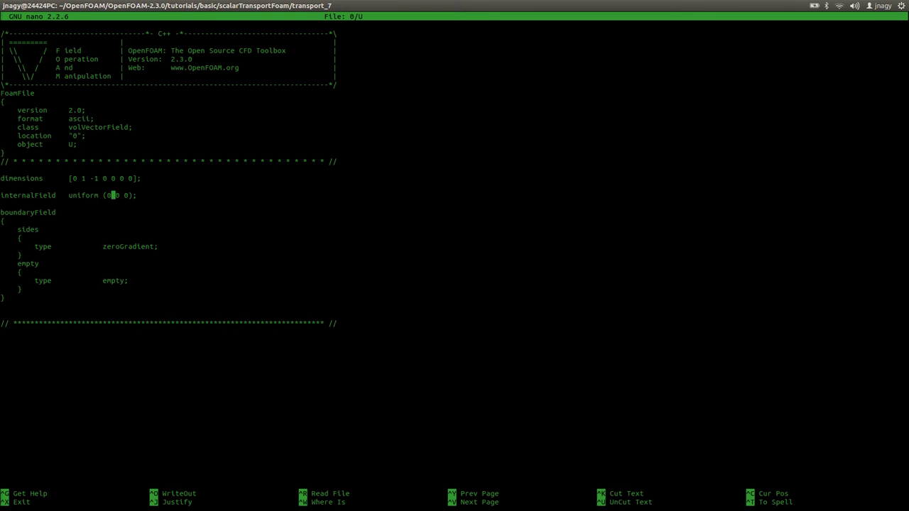
pyautogui.press('BackSpace')
pyautogui.write('2')
pyautogui.hotkey('ctrl', 'o')
pyautogui.press('Return')
pyautogui.hotkey('ctrl', 'x')
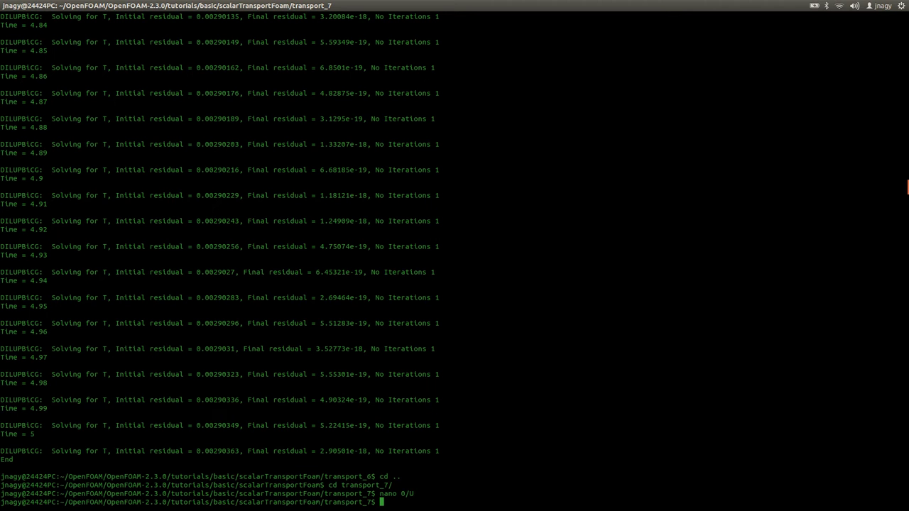
# Check the DT line in constant/transportProperties and save the file.
pyautogui.write('nano constant/tra')
pyautogui.press('Tab')
pyautogui.press('Return')
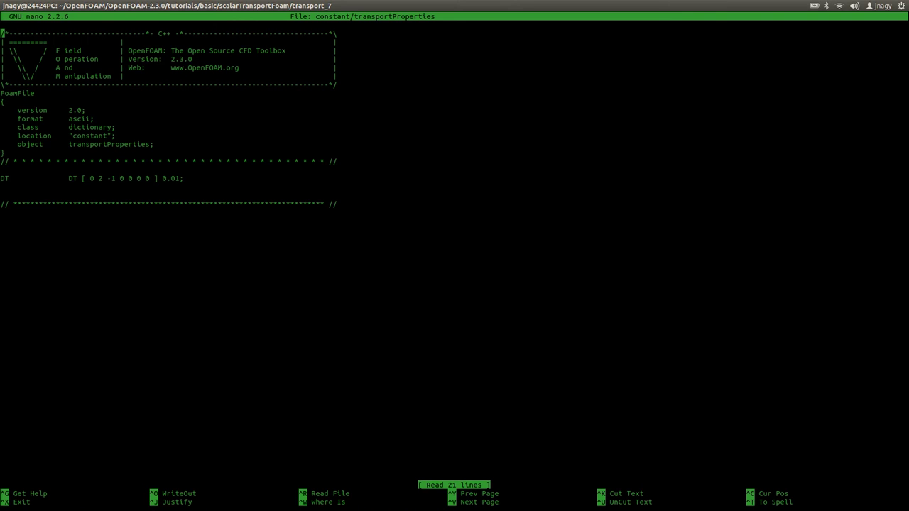
pyautogui.press('Down')
pyautogui.press('Down')
pyautogui.press('Down')
pyautogui.press('Down')
pyautogui.press('Down')
pyautogui.press('Down')
pyautogui.press('Down')
pyautogui.press('Down')
pyautogui.press('Down')
pyautogui.press('Down')
pyautogui.press('Down')
pyautogui.press('Down')
pyautogui.press('Down')
pyautogui.press('Down')
pyautogui.press('Down')
pyautogui.press('Down')
pyautogui.press('Down')
pyautogui.press('Left')
pyautogui.press('Left')
pyautogui.hotkey('ctrl', 'o')
pyautogui.press('Return')
pyautogui.hotkey('ctrl', 'x')
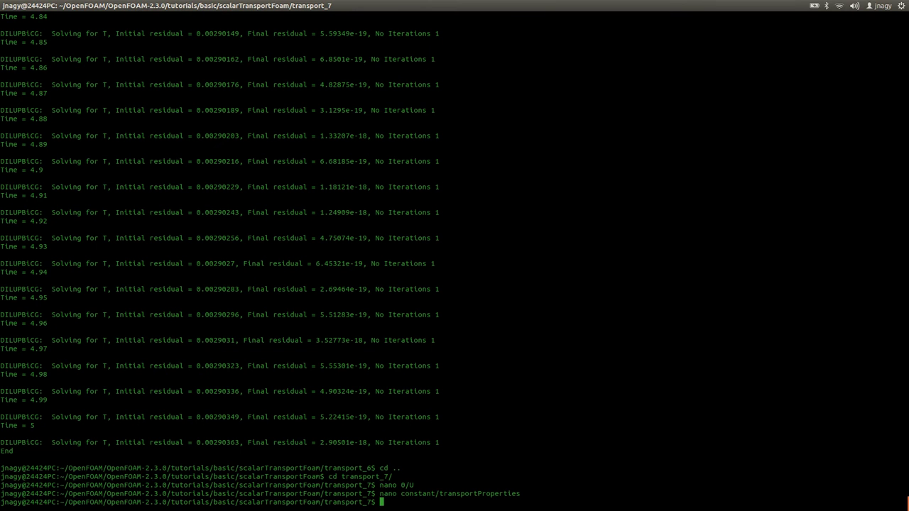
# Run scalarTransportFoam on transport_7 and return to ParaView.
pyautogui.write('sca')
pyautogui.press('Tab')
pyautogui.press('Return')
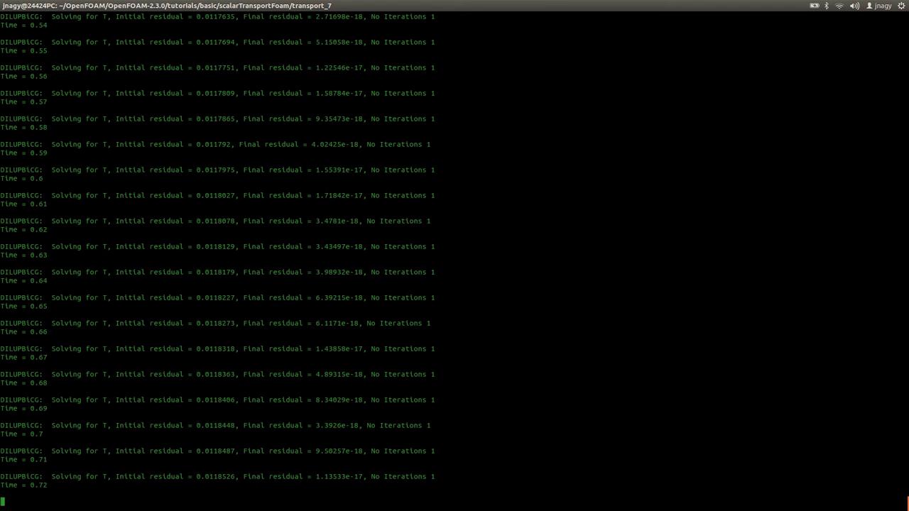
pyautogui.hotkey('alt', 'Tab')
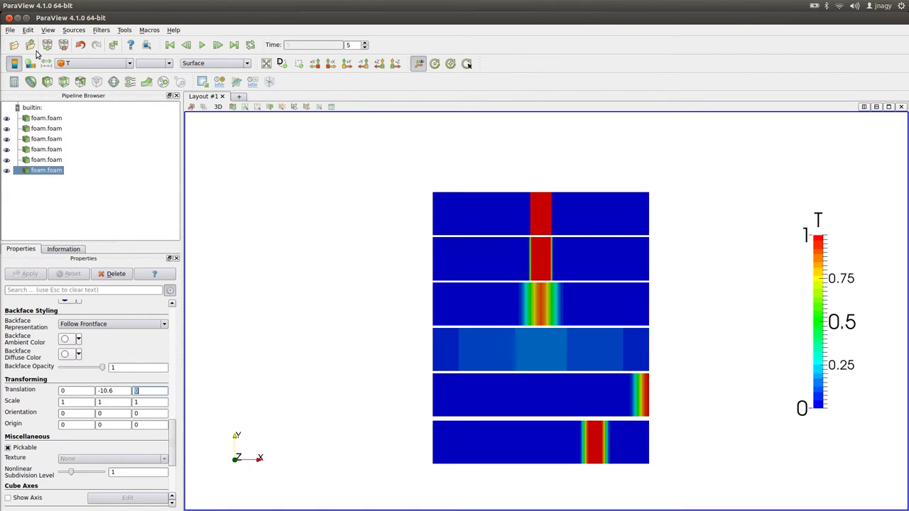
# Open transport_7's foam.foam case file and apply it to the view.
pyautogui.click(13, 45)
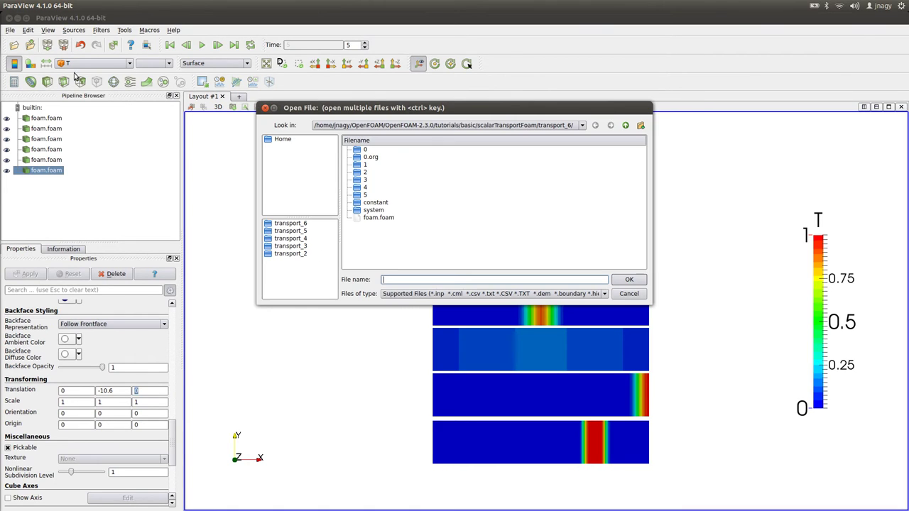
pyautogui.click(625, 125)
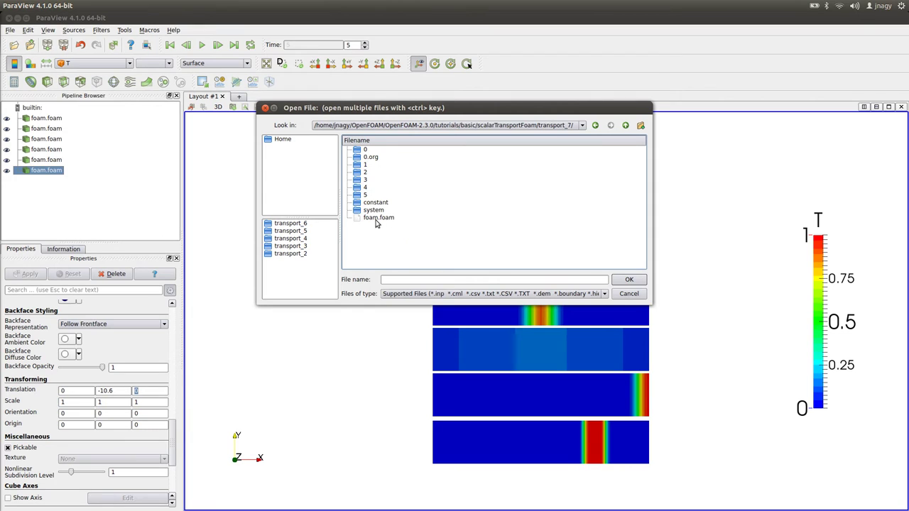
pyautogui.doubleClick(374, 218)
pyautogui.click(26, 273)
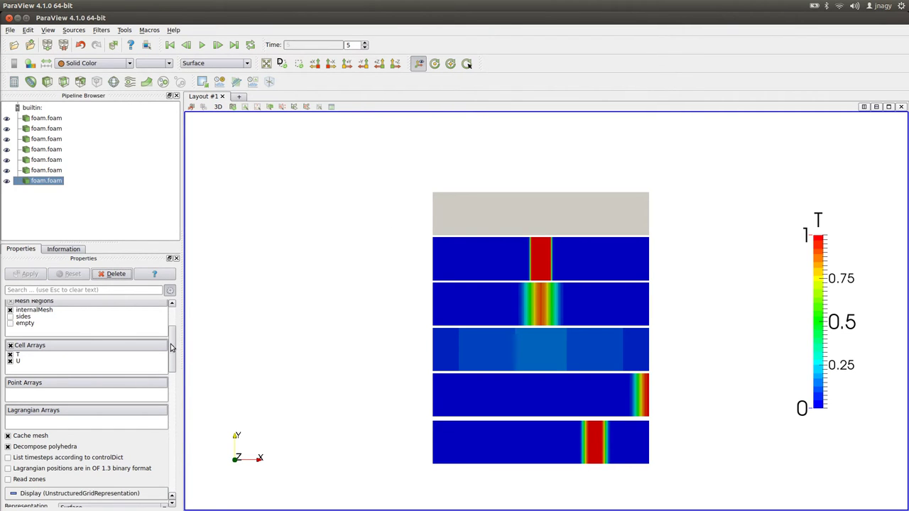
# Offset transport_7 to Translation Y -12.8 and return all rows to the first timestep.
pyautogui.moveTo(174, 350); pyautogui.dragTo(173, 425)
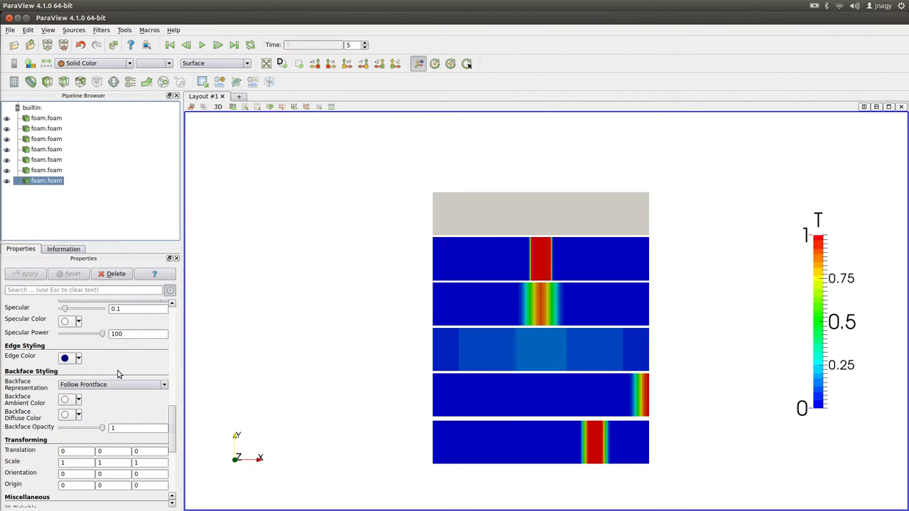
pyautogui.doubleClick(111, 453)
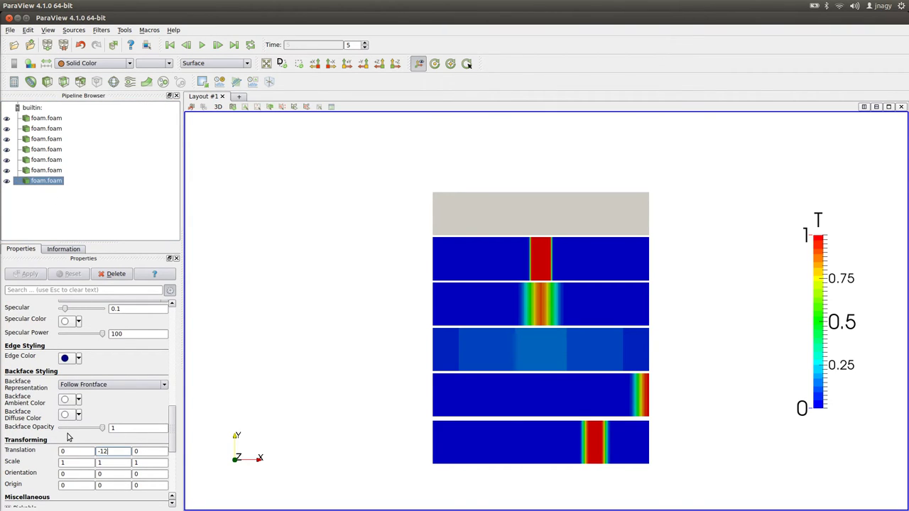
pyautogui.click(145, 452)
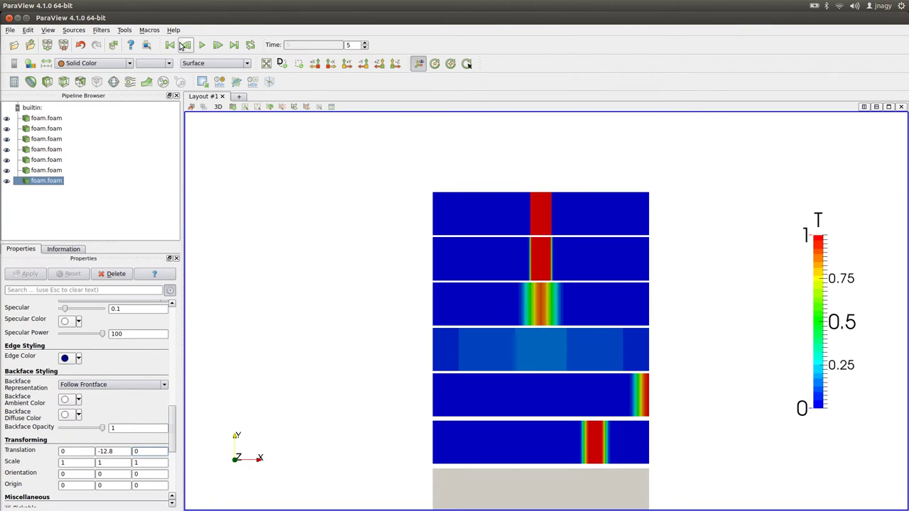
pyautogui.click(169, 46)
pyautogui.click(92, 63)
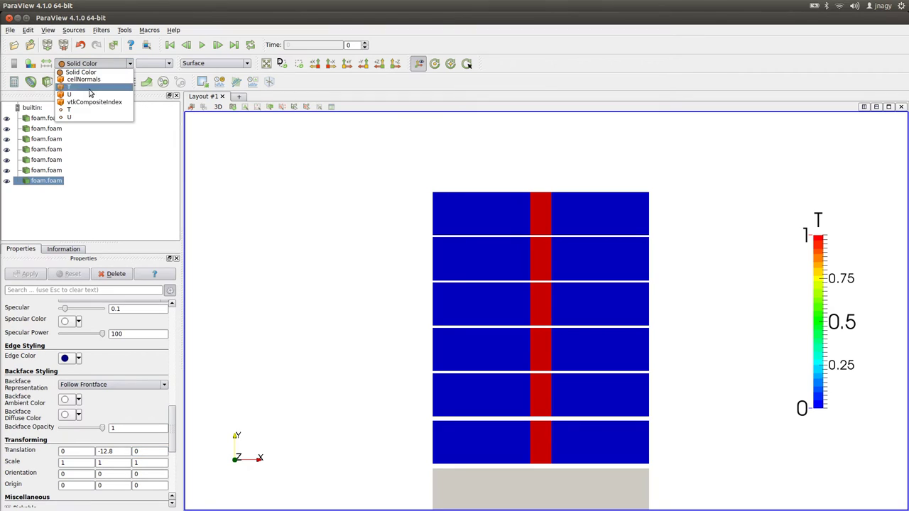
# Colour transport_7 by T, step the seven rows to timestep 3, then back to 2.
pyautogui.click(86, 92)
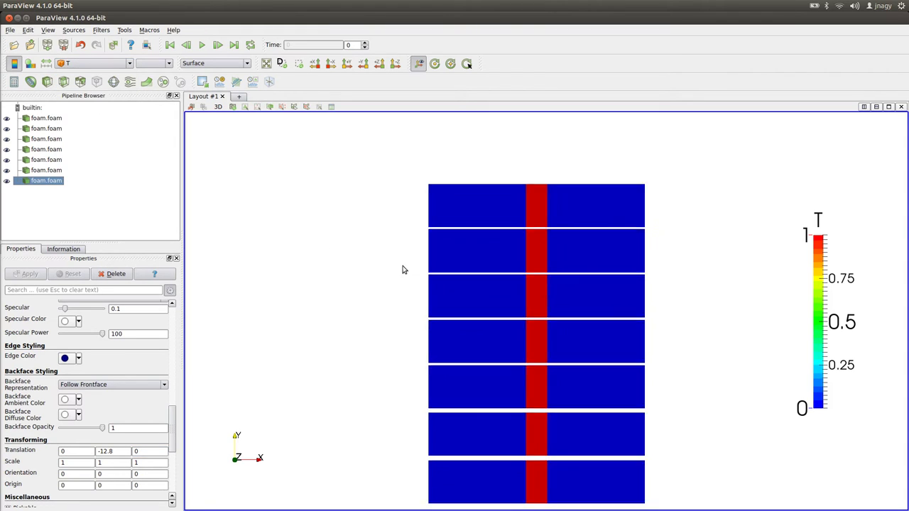
pyautogui.click(218, 46)
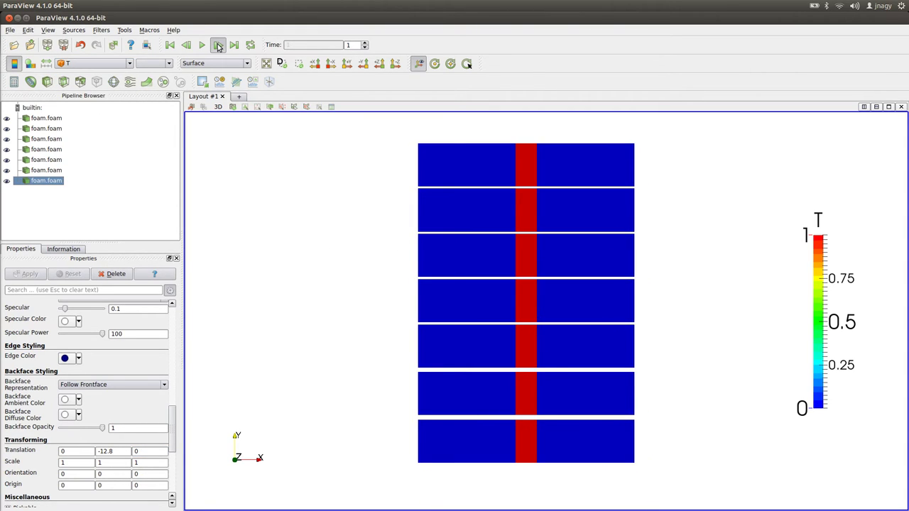
pyautogui.click(218, 45)
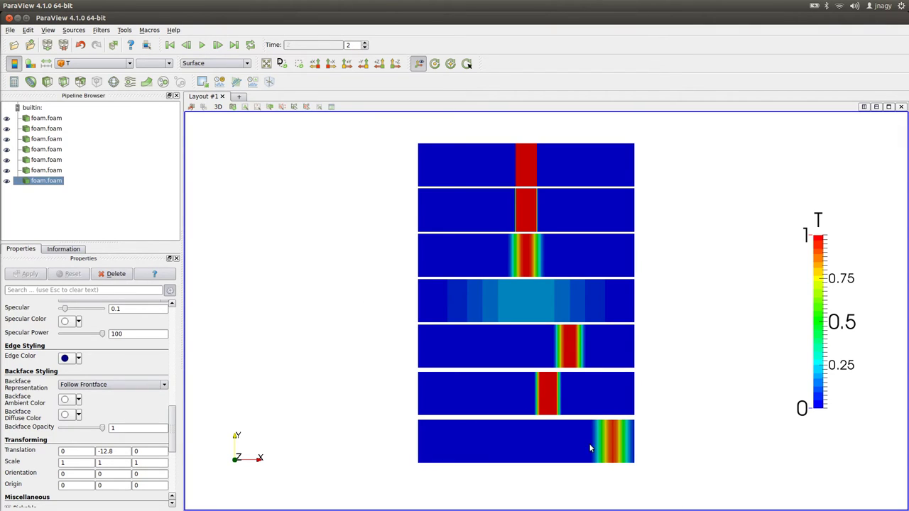
pyautogui.click(218, 45)
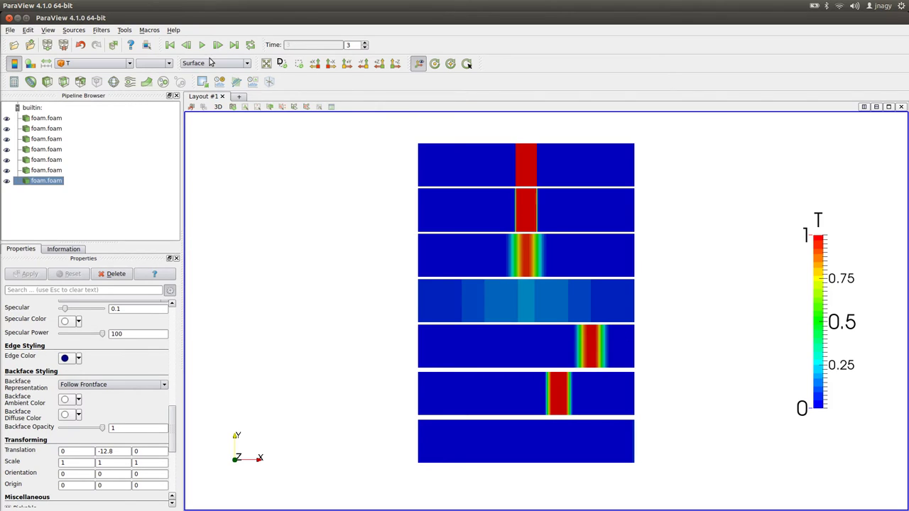
pyautogui.click(188, 46)
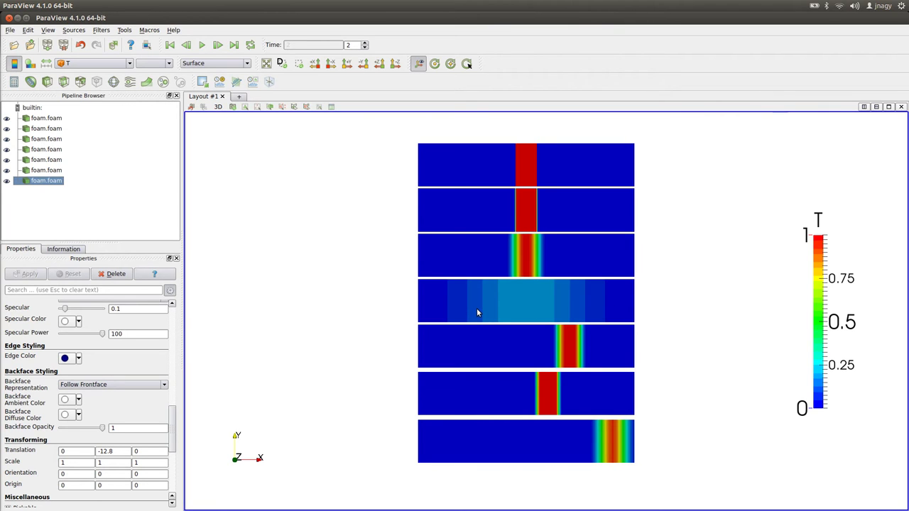
pyautogui.hotkey('alt', 'Tab')
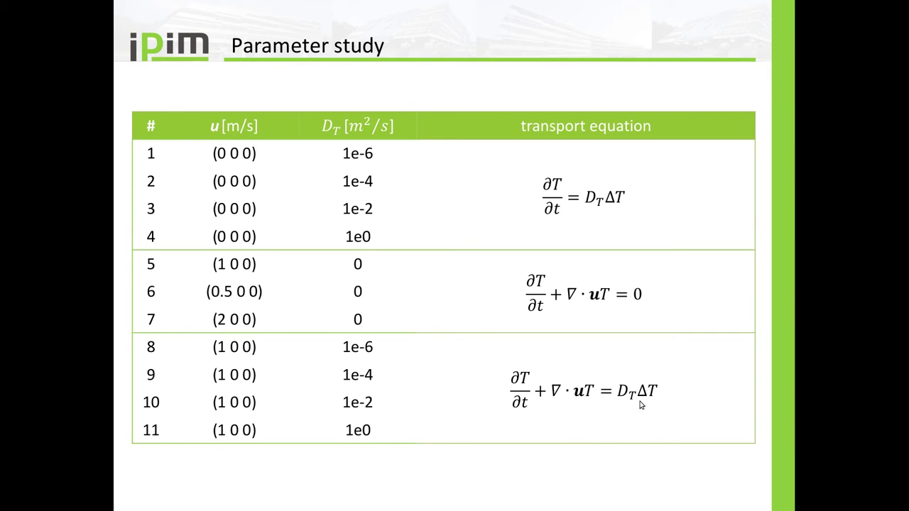
pyautogui.hotkey('alt', 'Tab')
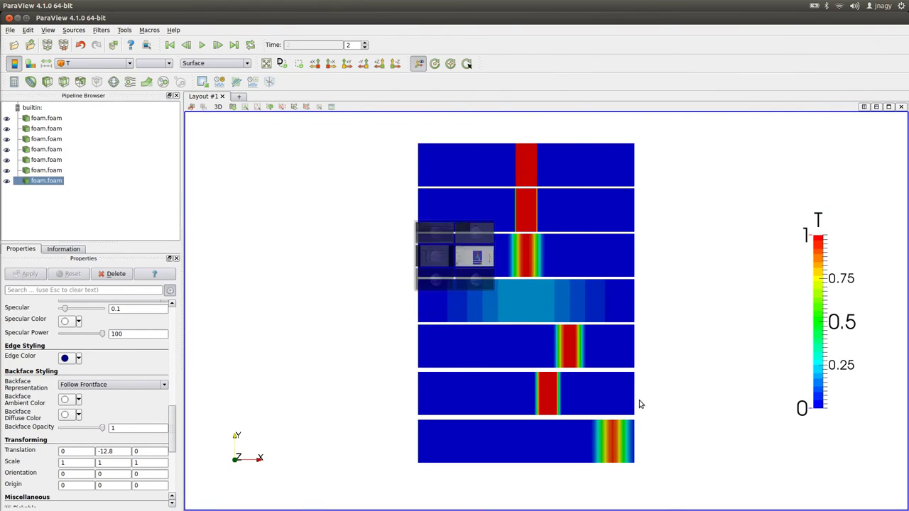
# In the terminal, move from the previous case into the transport_8 case folder.
pyautogui.hotkey('alt', 'Tab')
pyautogui.write('cd ..')
pyautogui.press('Return')
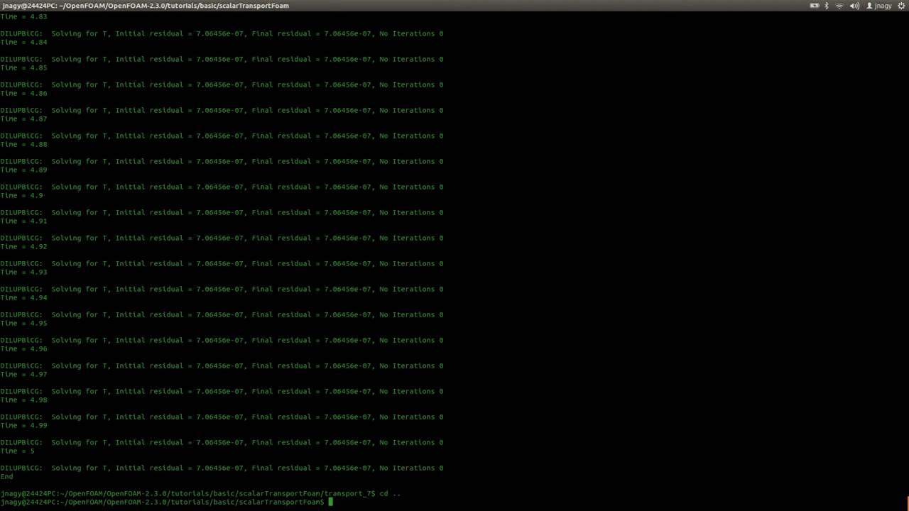
pyautogui.write('cd t')
pyautogui.press('Tab')
pyautogui.write('8')
pyautogui.press('Tab')
pyautogui.press('Return')
# Set the first internalField velocity component in 0/U to 1 and save the file.
pyautogui.write('nano ')
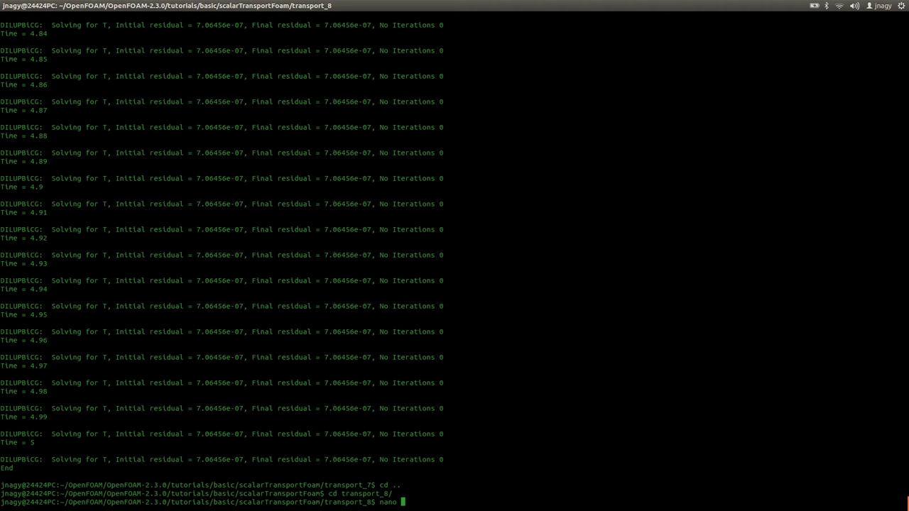
pyautogui.write('0/U')
pyautogui.press('Return')
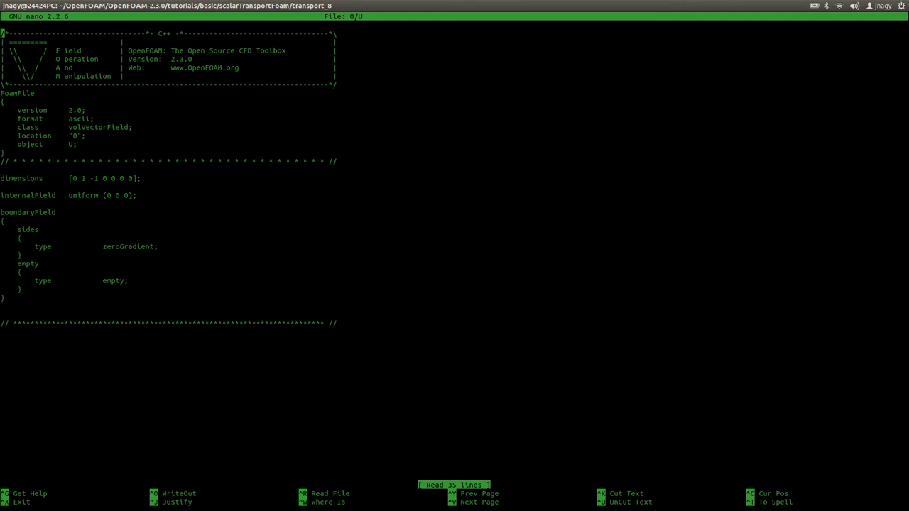
pyautogui.press('Down')
pyautogui.press('Down')
pyautogui.press('Down')
pyautogui.press('Down')
pyautogui.press('Down')
pyautogui.press('Down')
pyautogui.press('Down')
pyautogui.press('Down')
pyautogui.press('Down')
pyautogui.press('Down')
pyautogui.press('Down')
pyautogui.press('Down')
pyautogui.press('Down')
pyautogui.press('Down')
pyautogui.press('Down')
pyautogui.press('Down')
pyautogui.press('Down')
pyautogui.press('Down')
pyautogui.press('Down')
pyautogui.press('Down')
pyautogui.press('Up')
pyautogui.press('End')
pyautogui.press('Left')
pyautogui.press('Left')
pyautogui.press('Left')
pyautogui.press('Left')
pyautogui.press('Left')
pyautogui.press('Left')
pyautogui.press('Left')
pyautogui.press('Delete')
pyautogui.write('1')
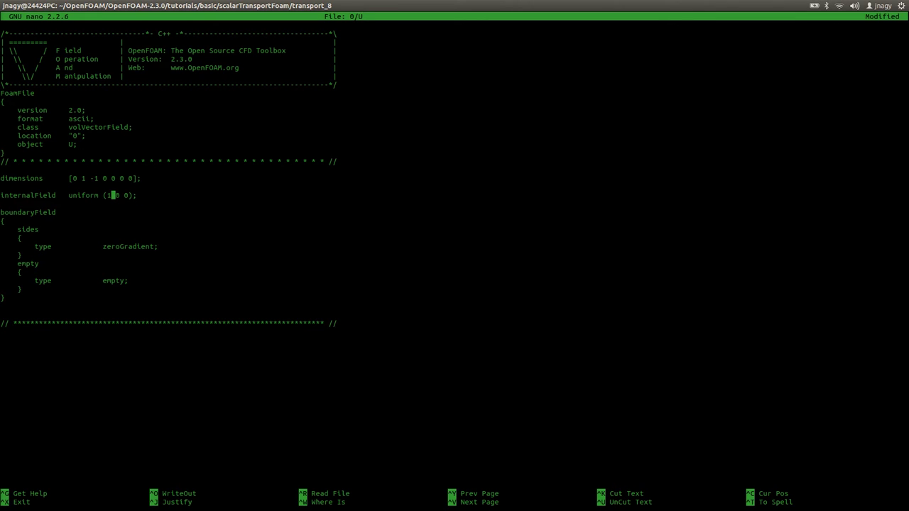
pyautogui.hotkey('ctrl', 'x')
pyautogui.press('y')
pyautogui.press('Return')
# Change DT from 0.01 to 1e-6 in transportProperties, save, and run scalarTransportFoam.
pyautogui.write('nano constant/')
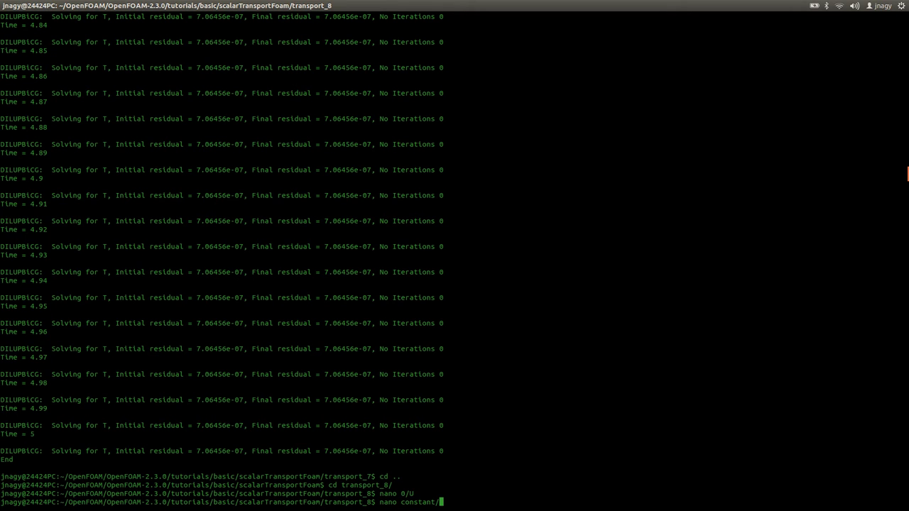
pyautogui.write('transportProperties')
pyautogui.press('Return')
pyautogui.press('Down')
pyautogui.press('Down')
pyautogui.press('Down')
pyautogui.press('Down')
pyautogui.press('Down')
pyautogui.press('Down')
pyautogui.press('Down')
pyautogui.press('Down')
pyautogui.press('Down')
pyautogui.press('Down')
pyautogui.press('Down')
pyautogui.press('Down')
pyautogui.press('Down')
pyautogui.press('Down')
pyautogui.press('Down')
pyautogui.press('Down')
pyautogui.press('Down')
pyautogui.press('Down')
pyautogui.press('Down')
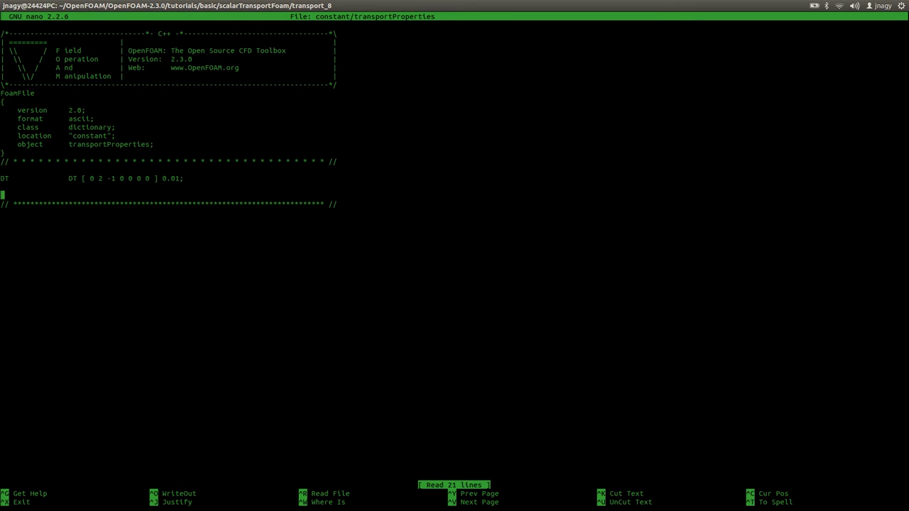
pyautogui.press('Up')
pyautogui.press('Up')
pyautogui.press('End')
pyautogui.press('Left')
pyautogui.press('BackSpace')
pyautogui.press('BackSpace')
pyautogui.press('BackSpace')
pyautogui.press('BackSpace')
pyautogui.write('1')
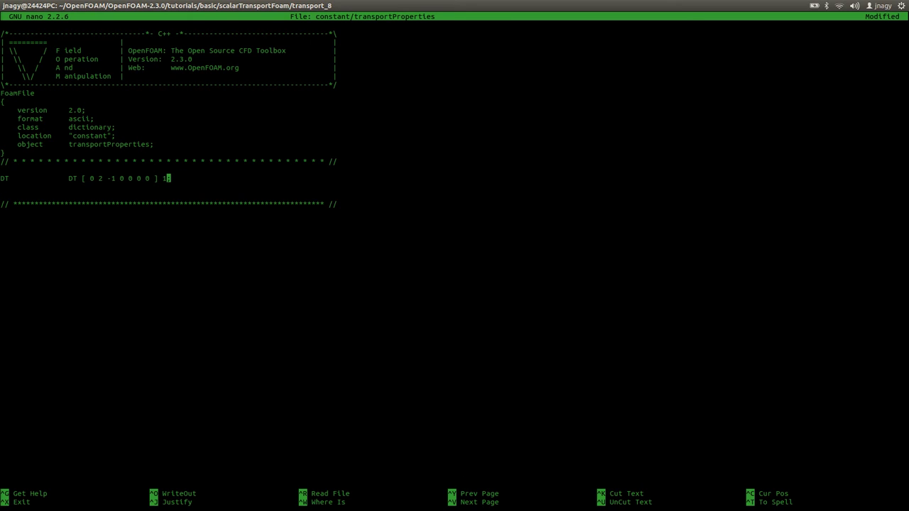
pyautogui.write('e-6')
pyautogui.hotkey('ctrl', 'o')
pyautogui.press('Return')
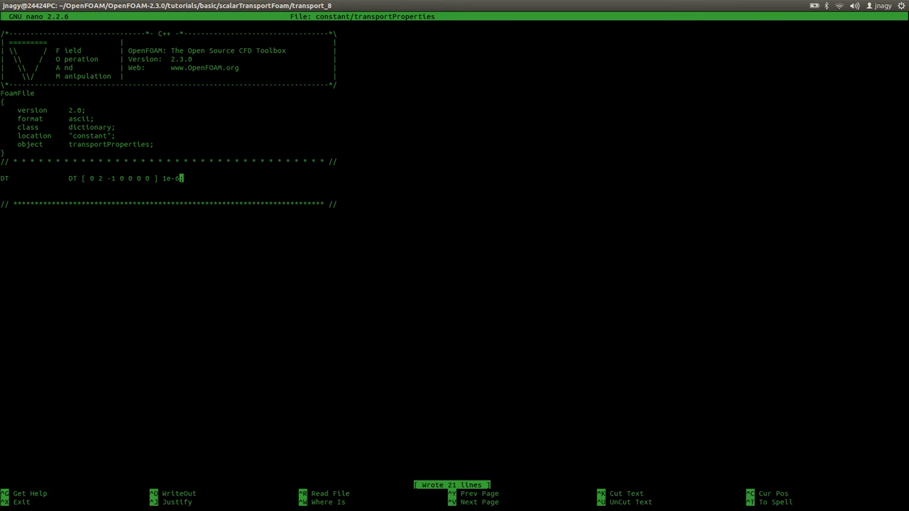
pyautogui.hotkey('ctrl', 'x')
pyautogui.write('scalarTransportFoam')
pyautogui.press('Return')
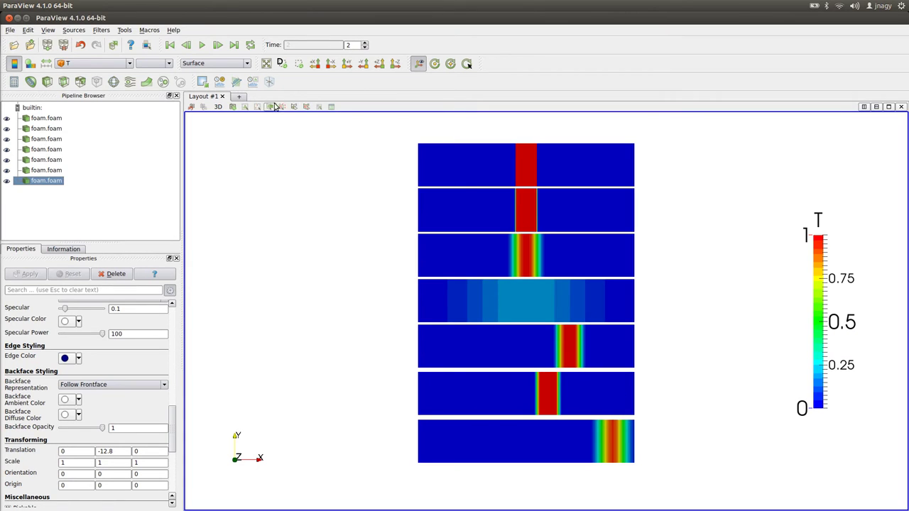
# Open transport_8's foam.foam, apply it, and colour it by T.
pyautogui.click(13, 45)
pyautogui.click(625, 125)
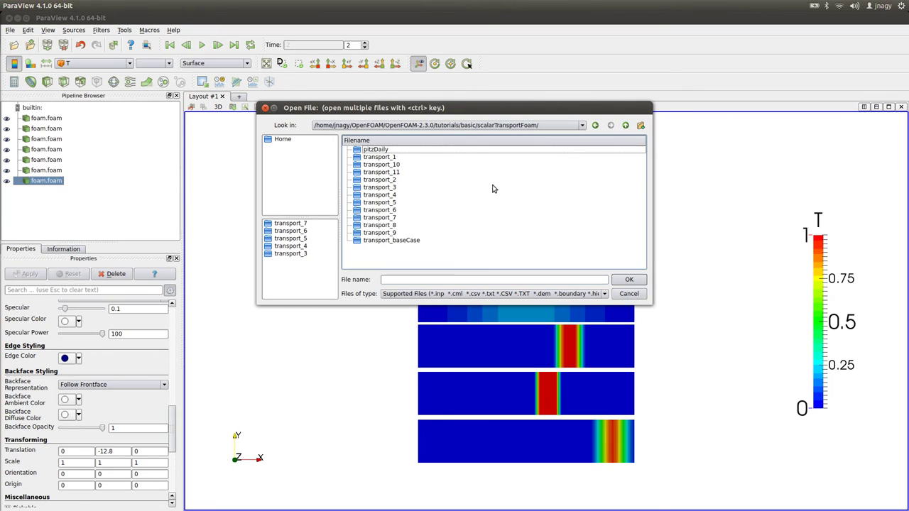
pyautogui.doubleClick(395, 227)
pyautogui.doubleClick(380, 217)
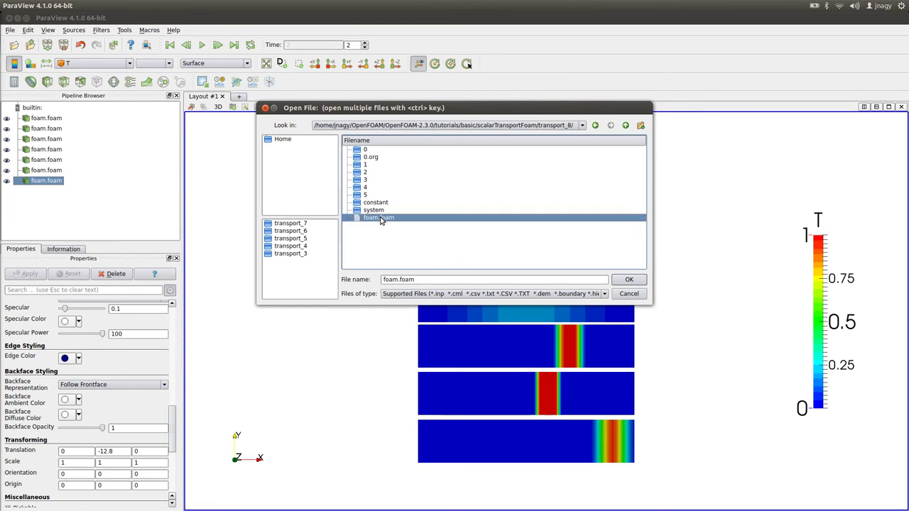
pyautogui.click(30, 275)
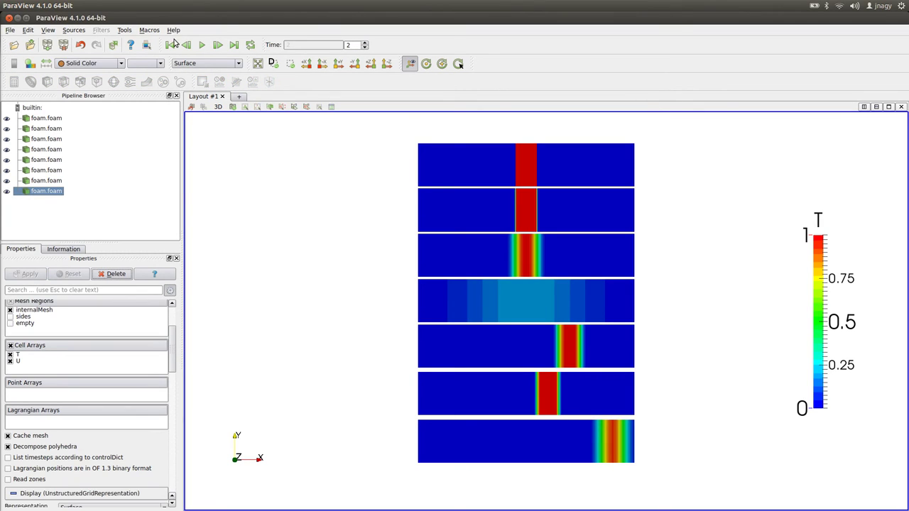
pyautogui.click(104, 65)
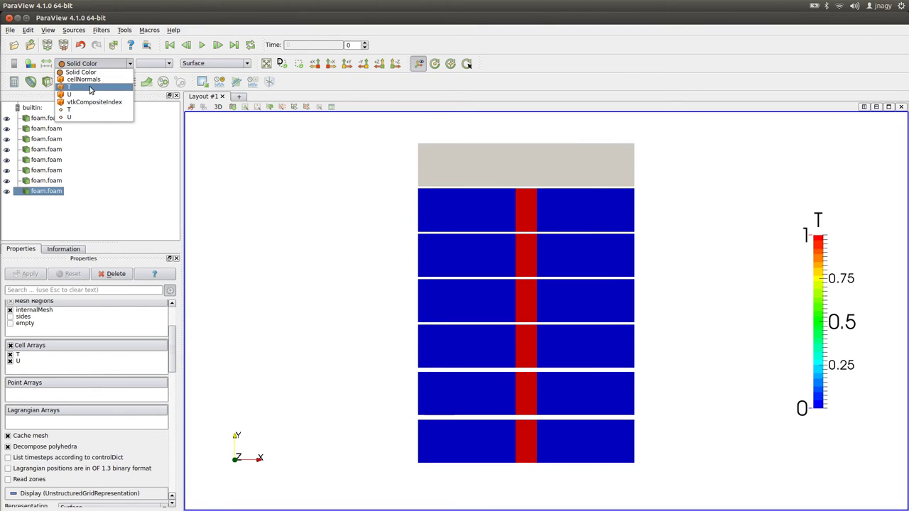
pyautogui.click(91, 87)
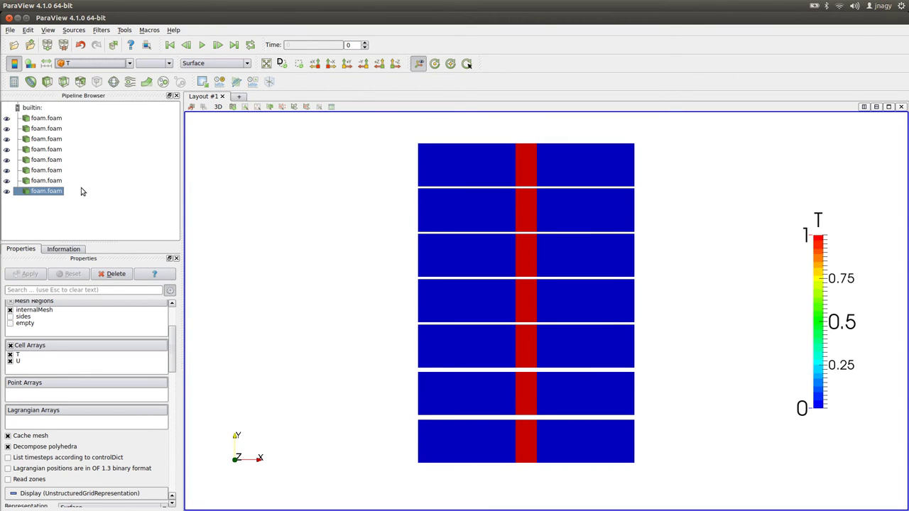
# Compare against transport_7's -12.8 offset and set transport_8's Translation Y to -15.
pyautogui.click(48, 182)
pyautogui.moveTo(171, 351); pyautogui.dragTo(164, 439)
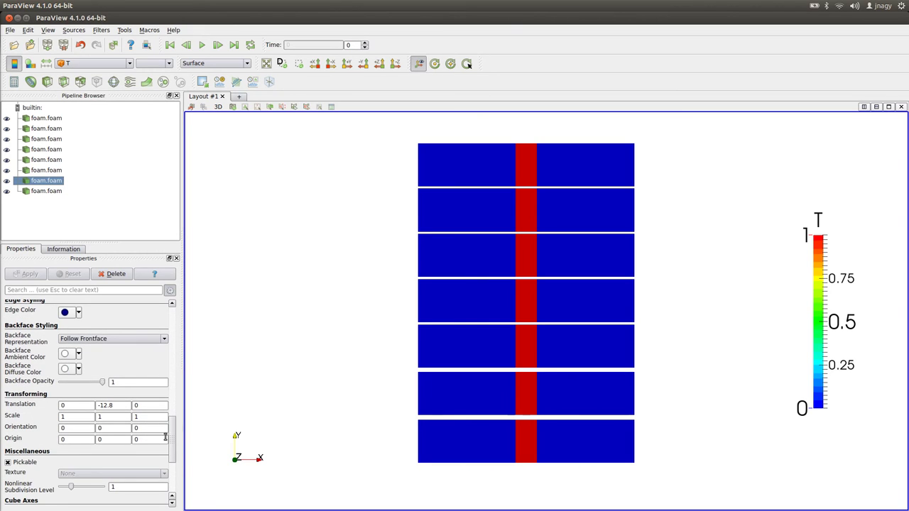
pyautogui.click(46, 192)
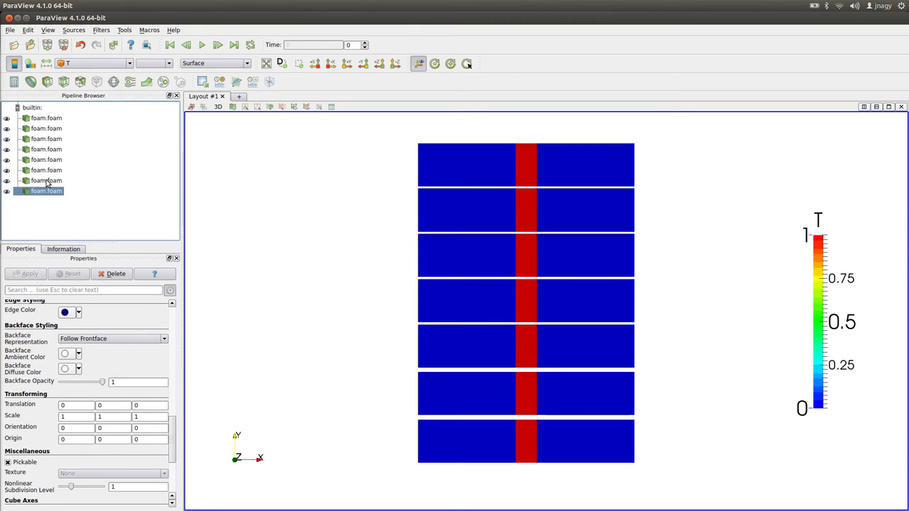
pyautogui.click(47, 181)
pyautogui.click(42, 194)
pyautogui.moveTo(126, 405); pyautogui.dragTo(79, 402)
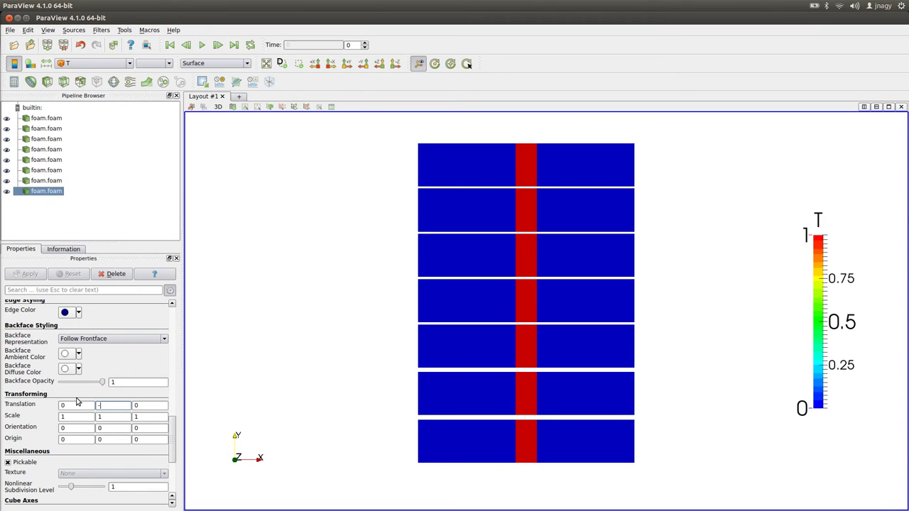
pyautogui.write('-16')
pyautogui.press('Tab')
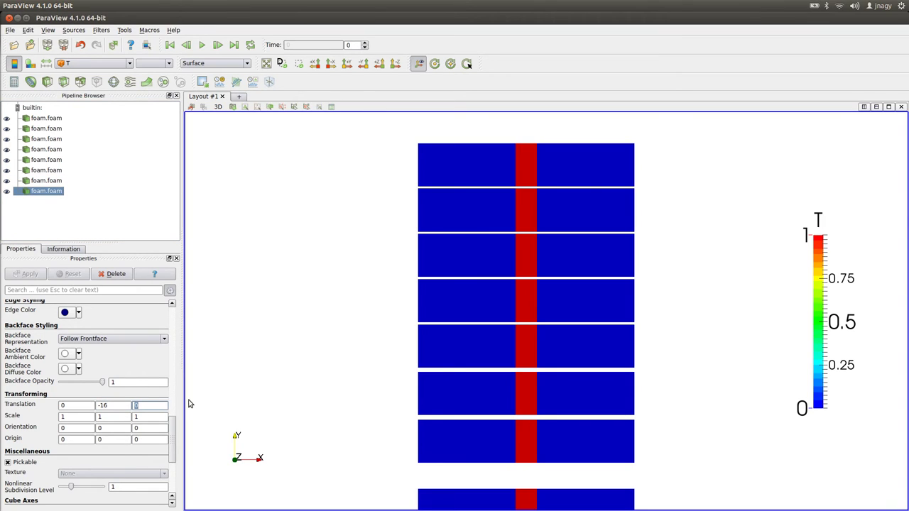
pyautogui.click(104, 405)
pyautogui.press('BackSpace')
pyautogui.write('5')
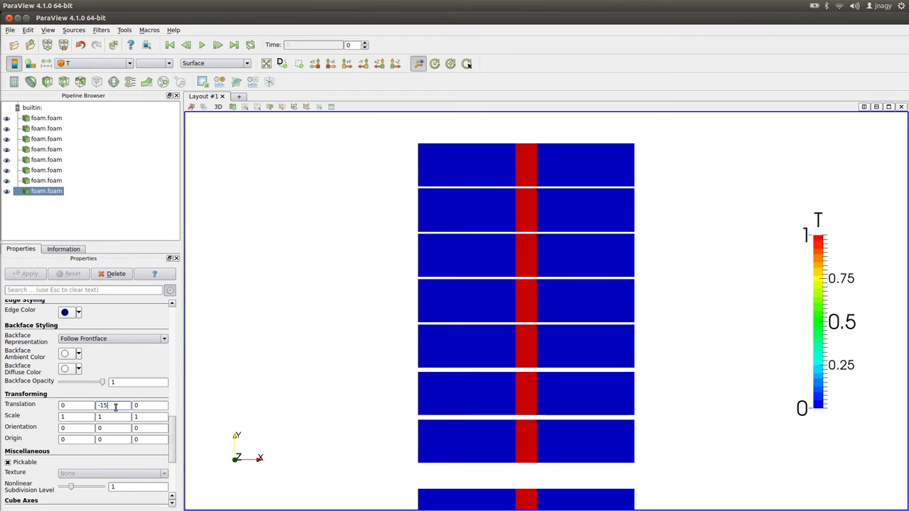
pyautogui.click(154, 407)
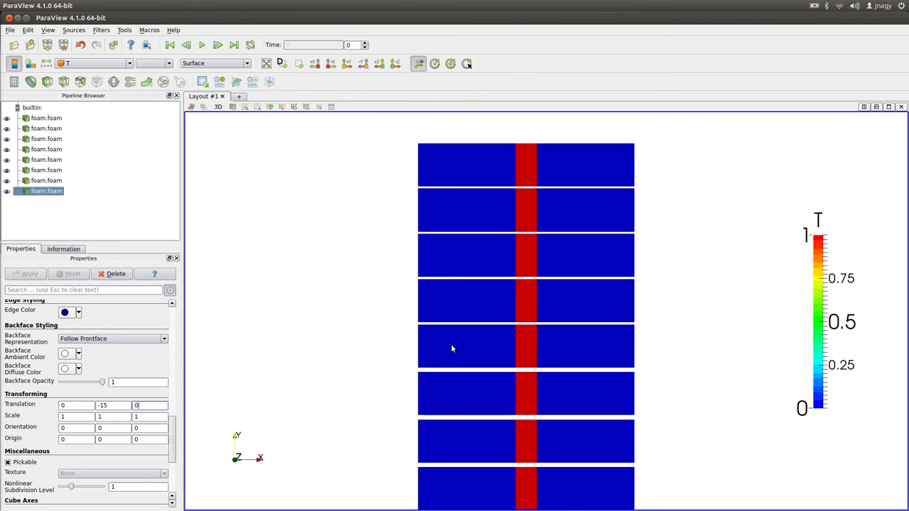
pyautogui.moveTo(451, 343); pyautogui.dragTo(451, 305)
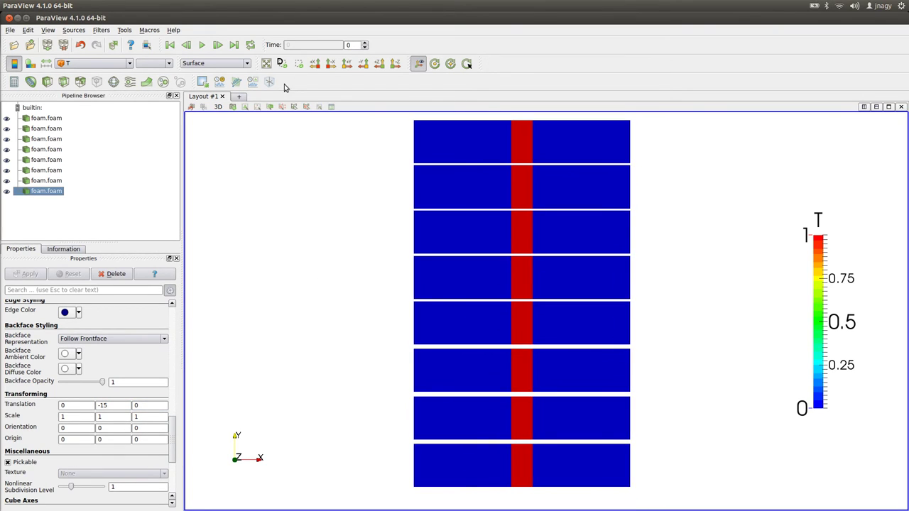
# Step the eight stacked T rows forward frame by frame to time step 4.
pyautogui.click(218, 46)
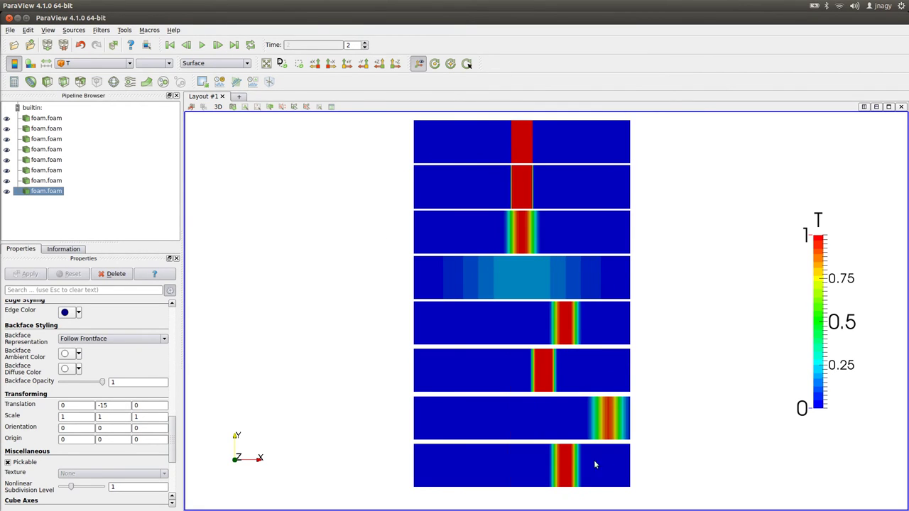
pyautogui.click(217, 46)
pyautogui.click(218, 45)
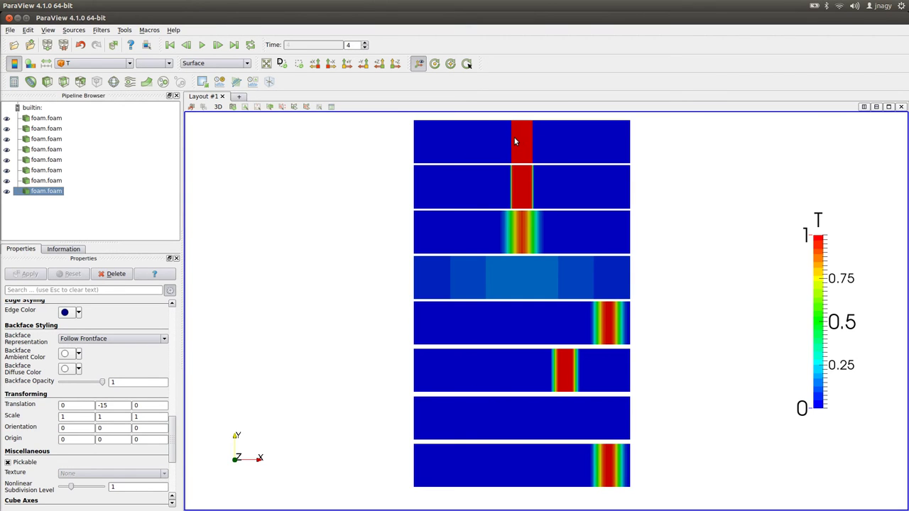
# In the terminal, move from the previous case into the transport_9 case folder.
pyautogui.hotkey('alt', 'Tab')
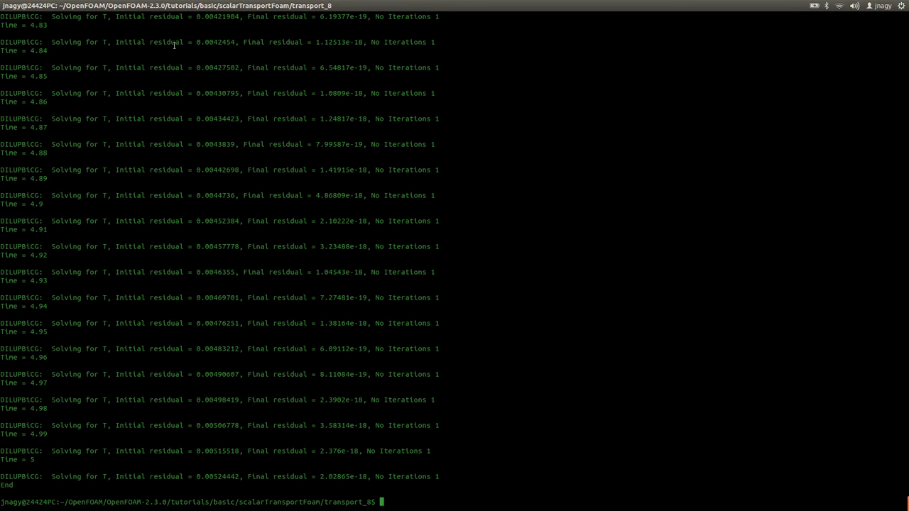
pyautogui.write('ls')
pyautogui.press('BackSpace')
pyautogui.press('BackSpace')
pyautogui.write('cd ..')
pyautogui.press('Return')
pyautogui.write('cd ')
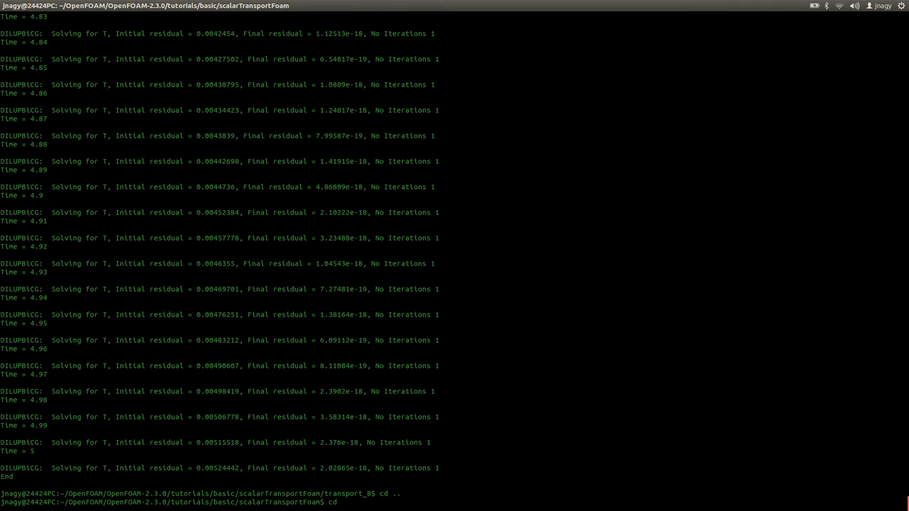
pyautogui.write('transport_9/')
pyautogui.press('Return')
# Inspect the internalField velocity in 0/U and close it unchanged.
pyautogui.write('nano 0')
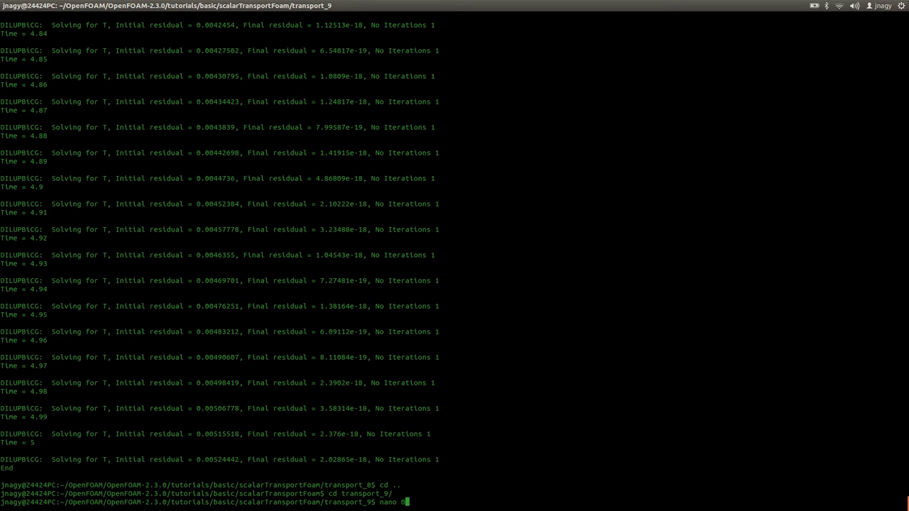
pyautogui.write('/U')
pyautogui.press('Return')
pyautogui.press('Down')
pyautogui.press('Down')
pyautogui.press('Down')
pyautogui.press('Down')
pyautogui.press('Down')
pyautogui.press('Down')
pyautogui.press('Down')
pyautogui.press('Down')
pyautogui.press('Down')
pyautogui.press('Down')
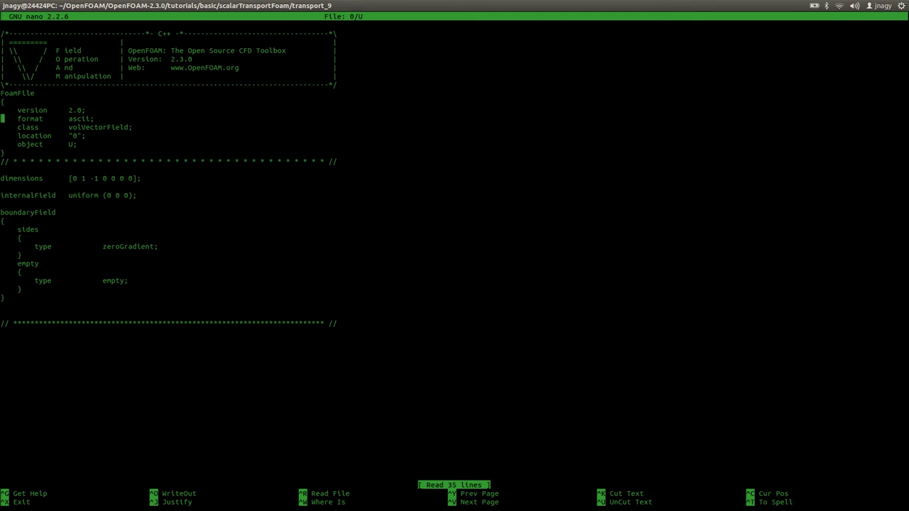
pyautogui.press('Down')
pyautogui.press('Down')
pyautogui.press('Down')
pyautogui.press('Down')
pyautogui.press('Down')
pyautogui.press('Down')
pyautogui.press('Down')
pyautogui.press('Down')
pyautogui.press('Down')
pyautogui.press('Down')
pyautogui.press('Down')
pyautogui.press('Up')
pyautogui.press('Up')
pyautogui.press('End')
pyautogui.press('Left')
pyautogui.press('Left')
pyautogui.press('Left')
pyautogui.press('Left')
pyautogui.press('Left')
pyautogui.press('Left')
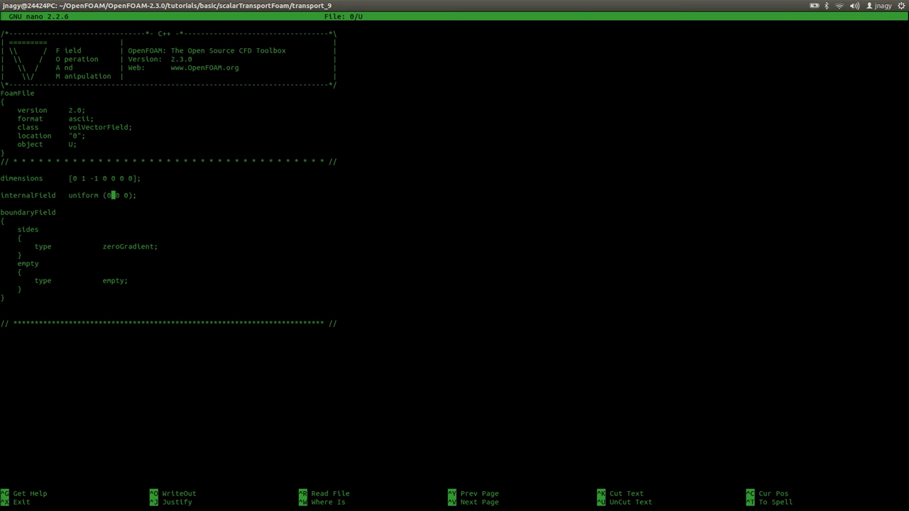
pyautogui.hotkey('ctrl', 'x')
# Replace DT 0.01 with 1e-5 in constant/transportProperties and save the file.
pyautogui.write('nano c')
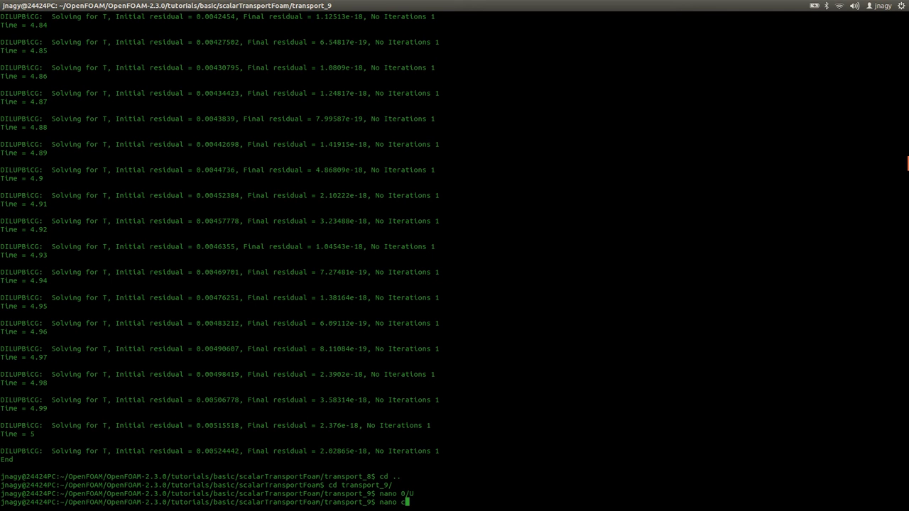
pyautogui.write('onstant/transportProperties')
pyautogui.press('Return')
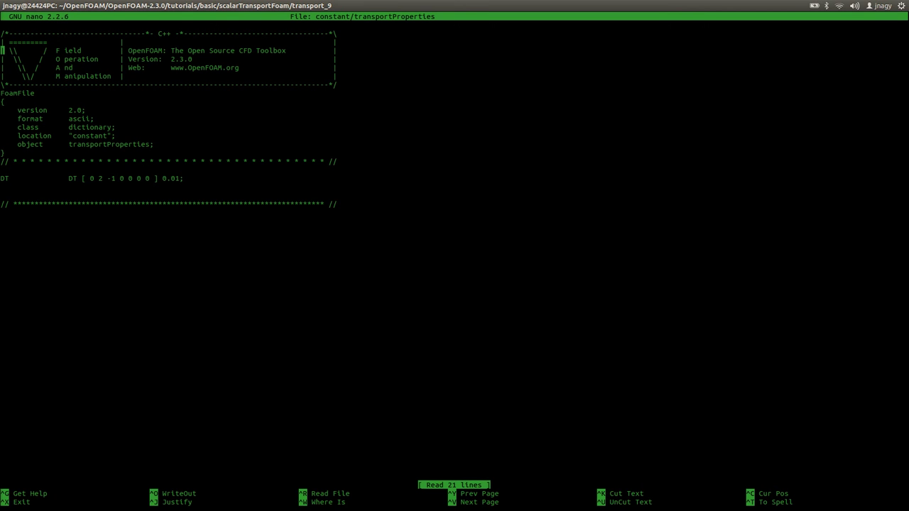
pyautogui.press('Down')
pyautogui.press('Down')
pyautogui.press('Down')
pyautogui.press('Down')
pyautogui.press('Down')
pyautogui.press('Down')
pyautogui.press('Down')
pyautogui.press('Down')
pyautogui.press('Down')
pyautogui.press('Down')
pyautogui.press('Down')
pyautogui.press('Down')
pyautogui.press('Down')
pyautogui.press('Down')
pyautogui.press('Down')
pyautogui.press('Down')
pyautogui.press('Up')
pyautogui.press('End')
pyautogui.press('Left')
pyautogui.press('BackSpace')
pyautogui.press('BackSpace')
pyautogui.press('BackSpace')
pyautogui.press('BackSpace')
pyautogui.write('1e')
pyautogui.write('-5')
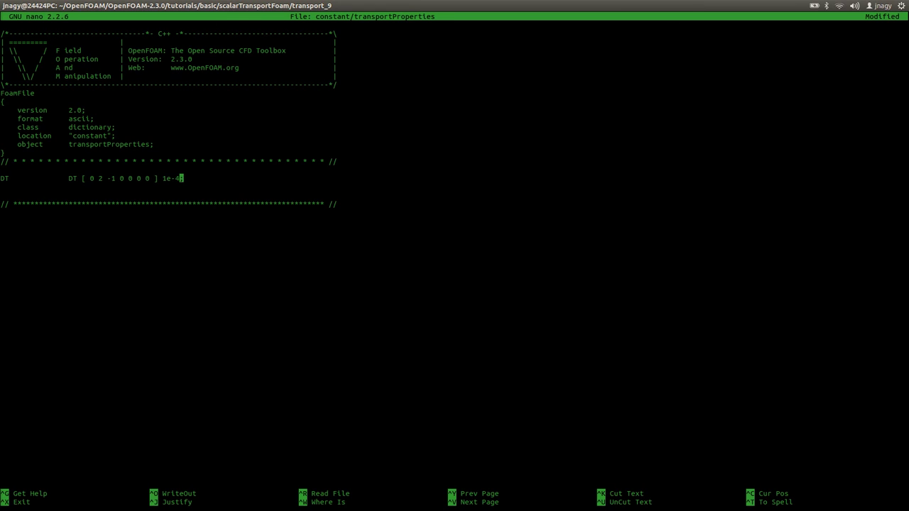
pyautogui.hotkey('ctrl', 'o')
pyautogui.press('Return')
pyautogui.hotkey('ctrl', 'x')
# Enter the scalarTransportFoam solver command for transport_9 and return to ParaView.
pyautogui.write('scl')
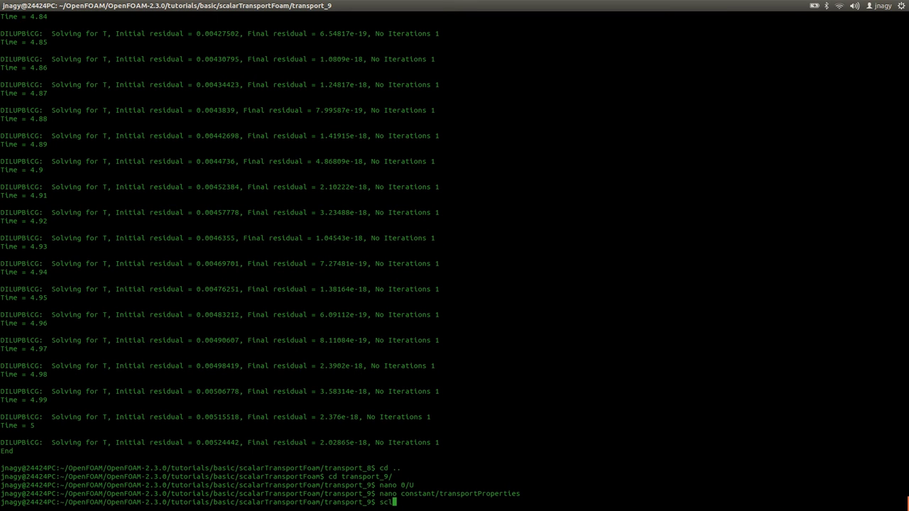
pyautogui.write('larTransportFoam')
pyautogui.press('Return')
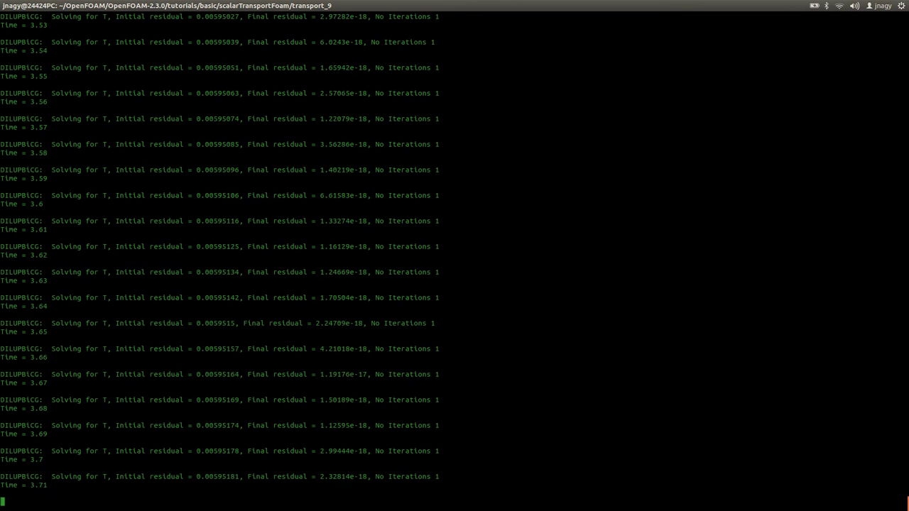
pyautogui.hotkey('alt', 'Tab')
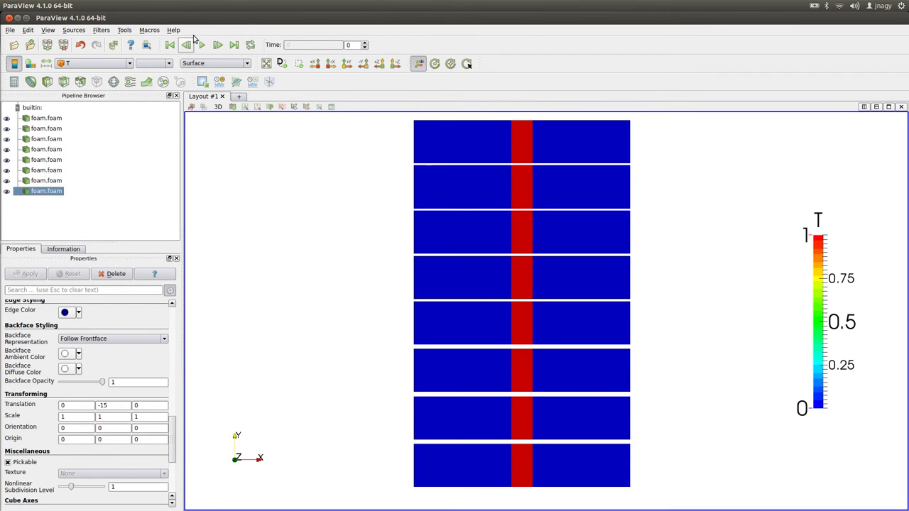
# Open transport_9/foam.foam and apply it to load the ninth case.
pyautogui.click(13, 44)
pyautogui.click(625, 126)
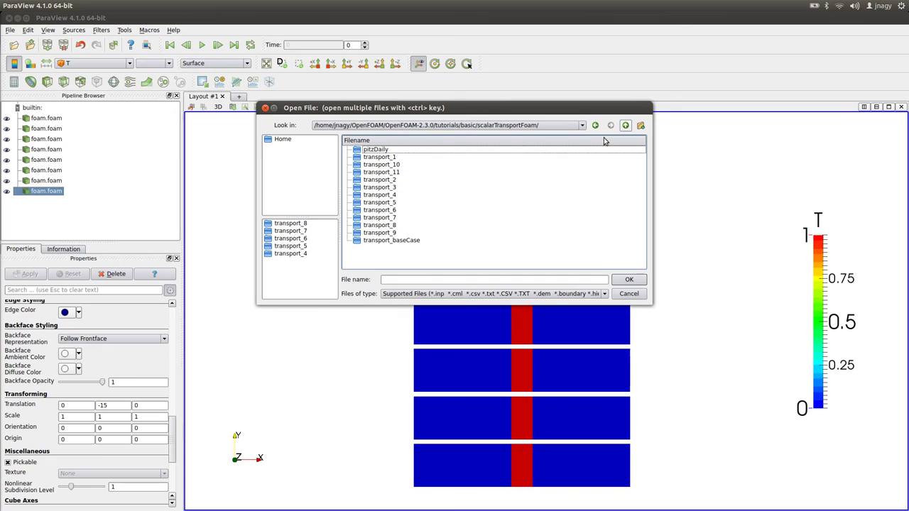
pyautogui.doubleClick(396, 236)
pyautogui.doubleClick(378, 218)
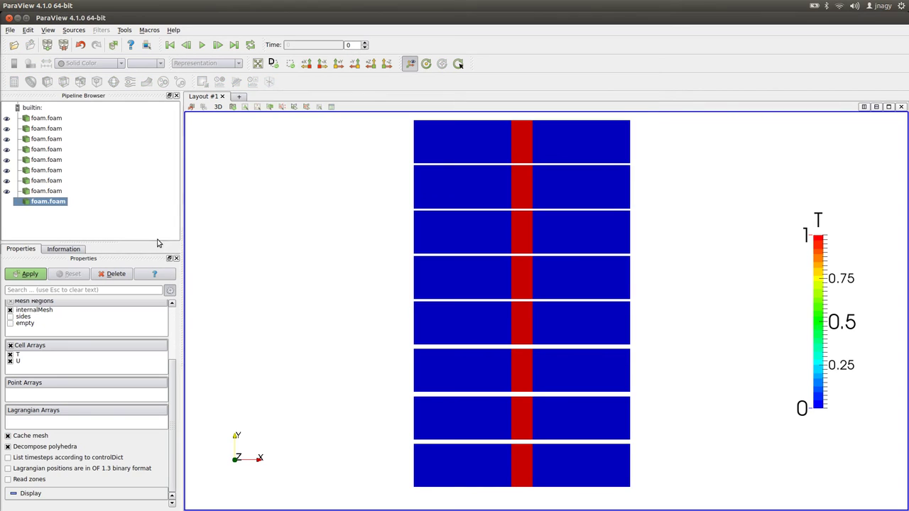
pyautogui.click(30, 274)
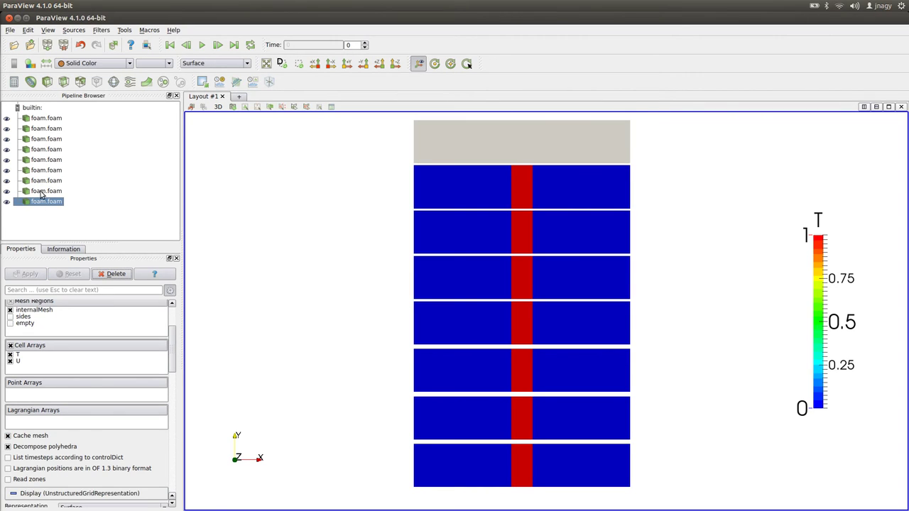
# Shift transport_9 to Translation Y -17.2 and colour it by T.
pyautogui.scroll(-10, 173, 349)
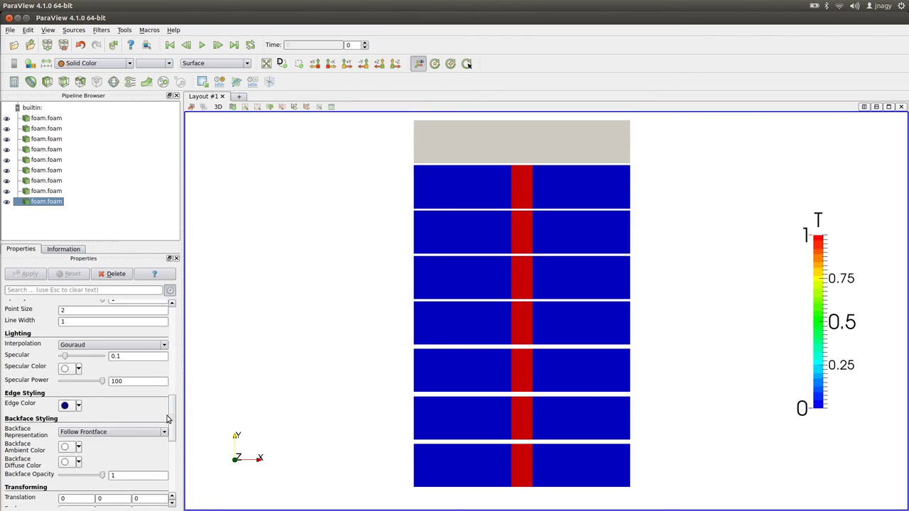
pyautogui.click(45, 192)
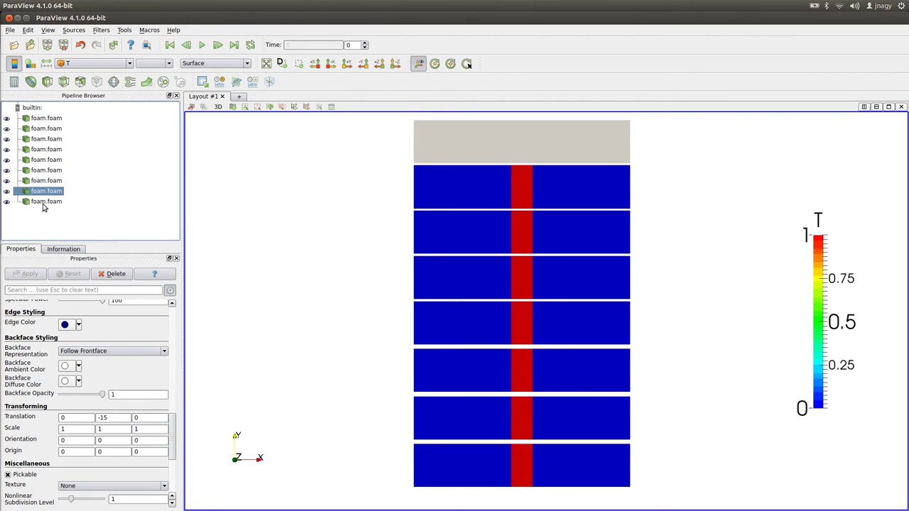
pyautogui.click(45, 202)
pyautogui.click(100, 418)
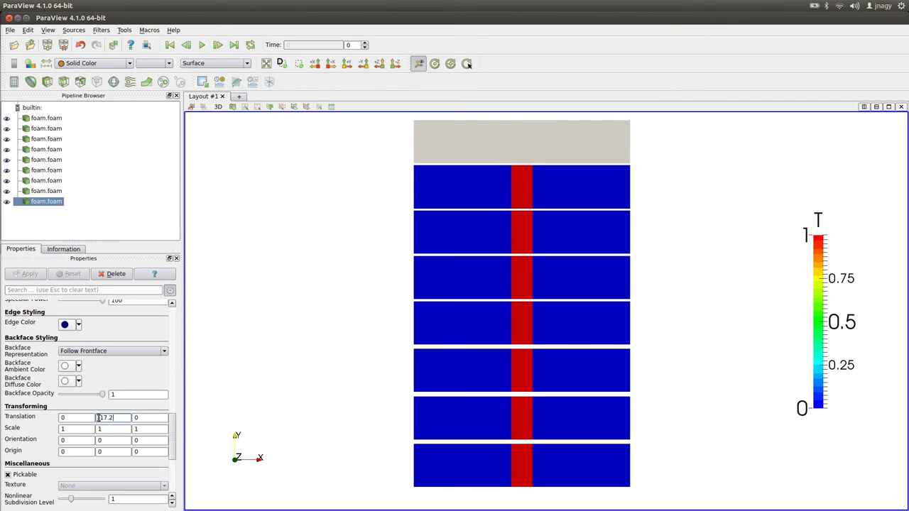
pyautogui.write('-17.2')
pyautogui.press('Tab')
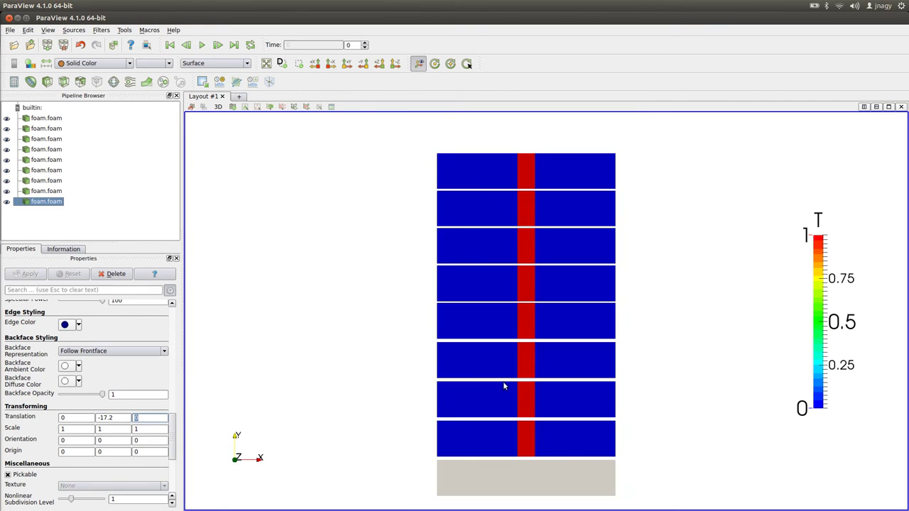
pyautogui.moveTo(508, 386); pyautogui.dragTo(501, 367)
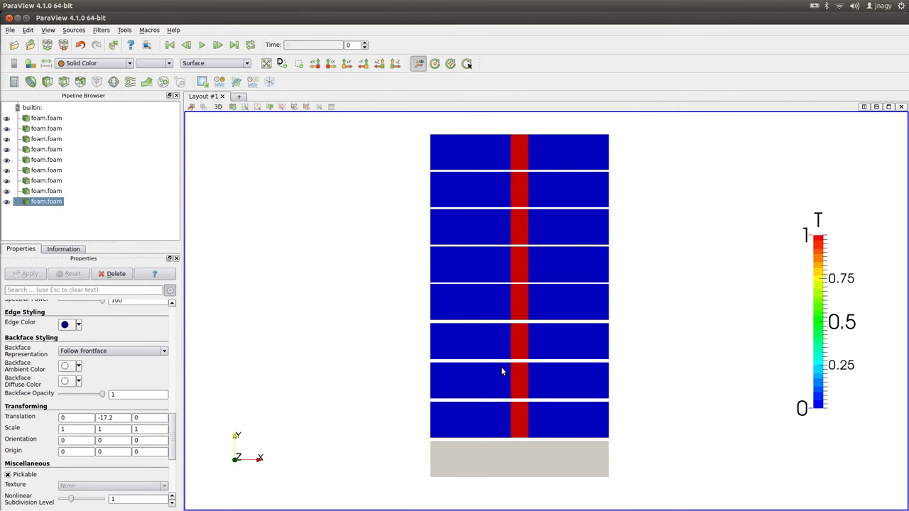
pyautogui.click(99, 63)
pyautogui.click(82, 86)
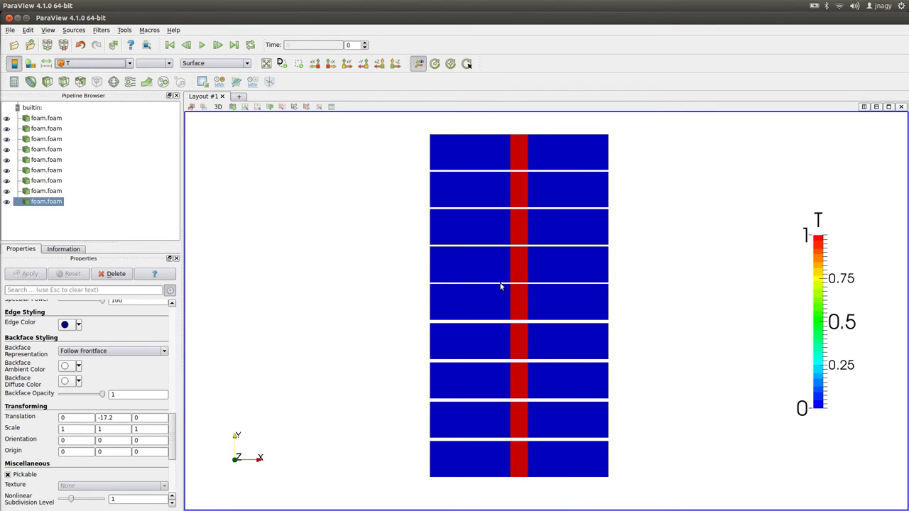
# Step the nine stacked T rows forward from time 0 to time 4.
pyautogui.click(218, 45)
pyautogui.click(218, 45)
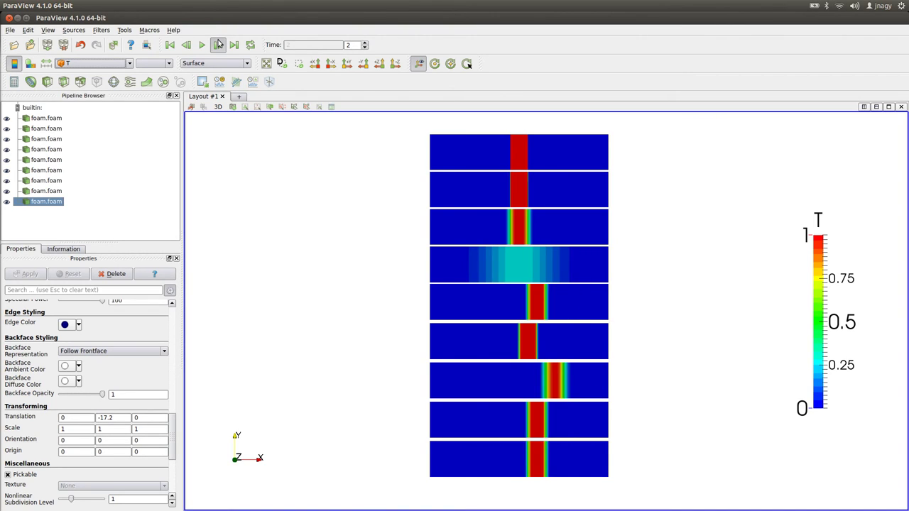
pyautogui.click(218, 45)
pyautogui.click(219, 45)
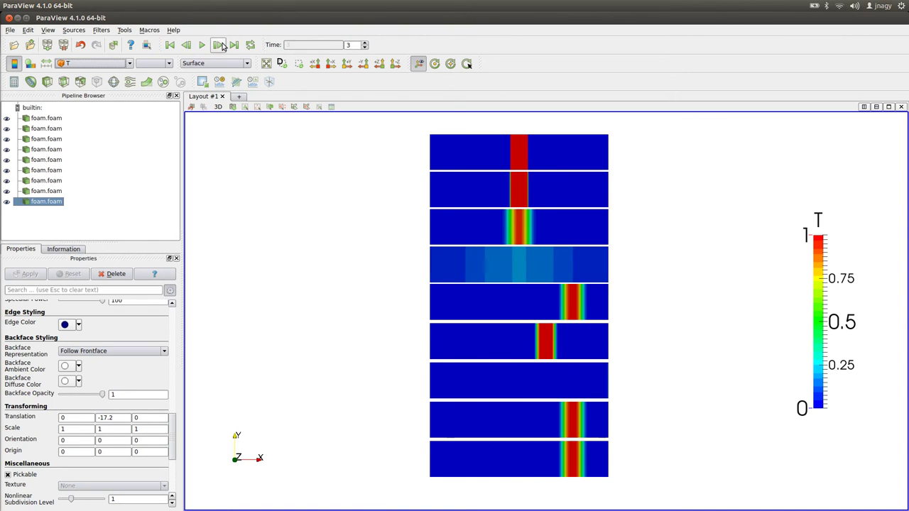
pyautogui.click(219, 45)
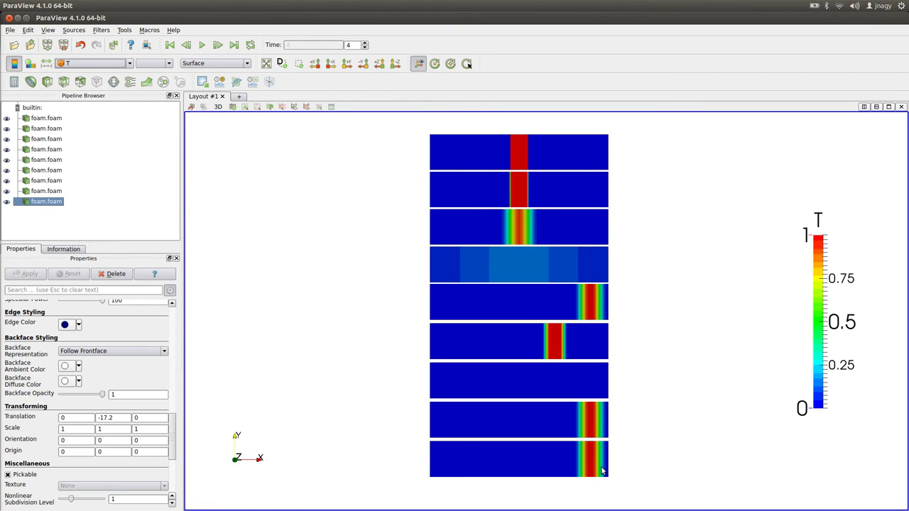
# Move into the transport_10 case folder in the terminal.
pyautogui.hotkey('alt', 'Tab')
pyautogui.write('cd ..')
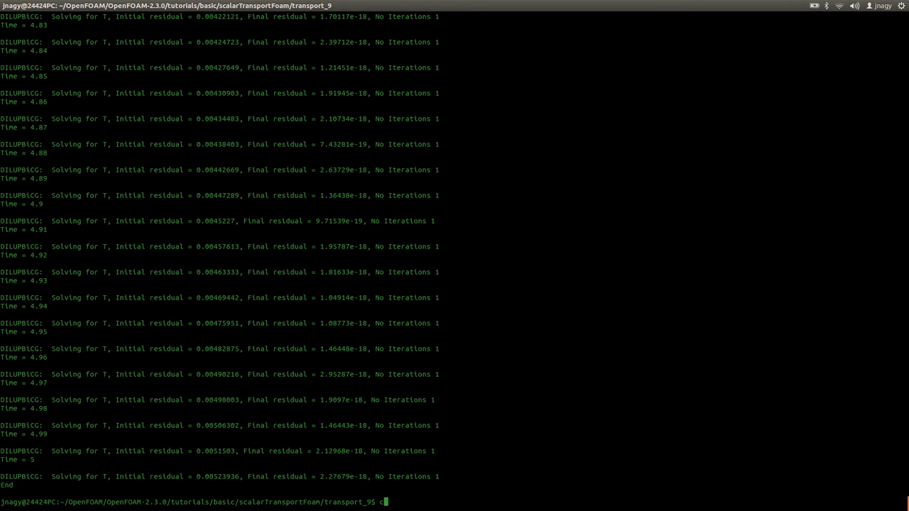
pyautogui.press('Return')
pyautogui.write('cd t')
pyautogui.press('Tab')
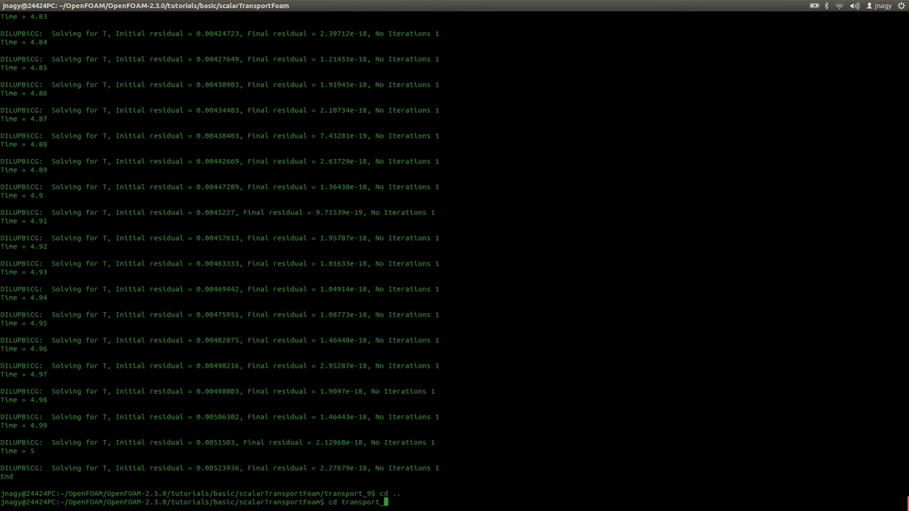
pyautogui.write('10')
pyautogui.press('Return')
# Set the 0/U internalField to uniform (1 0 0) in nano and save.
pyautogui.write('nano 0/U')
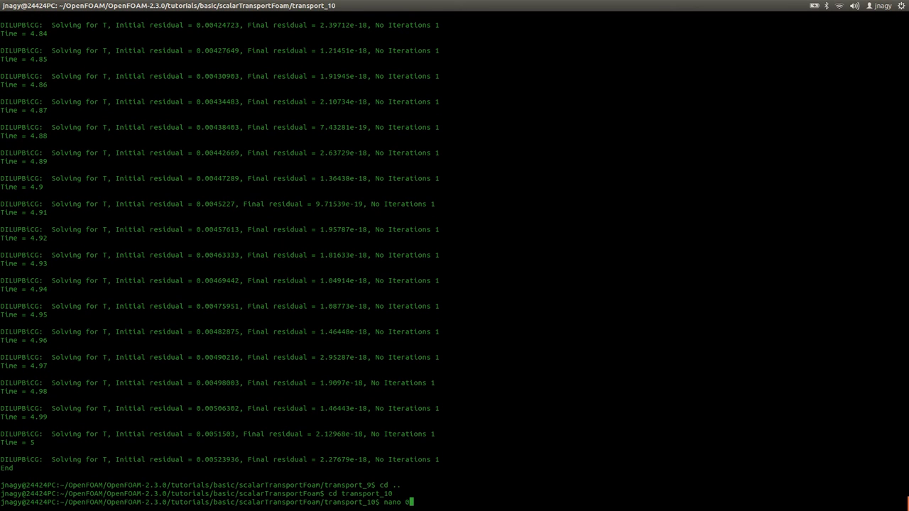
pyautogui.press('Return')
pyautogui.press('Down')
pyautogui.press('Down')
pyautogui.press('Down')
pyautogui.press('Down')
pyautogui.press('Down')
pyautogui.press('Down')
pyautogui.press('Down')
pyautogui.press('Down')
pyautogui.press('Down')
pyautogui.press('Down')
pyautogui.press('Down')
pyautogui.press('Down')
pyautogui.press('Down')
pyautogui.press('Down')
pyautogui.press('Down')
pyautogui.press('Down')
pyautogui.press('Down')
pyautogui.press('Down')
pyautogui.press('Down')
pyautogui.press('Down')
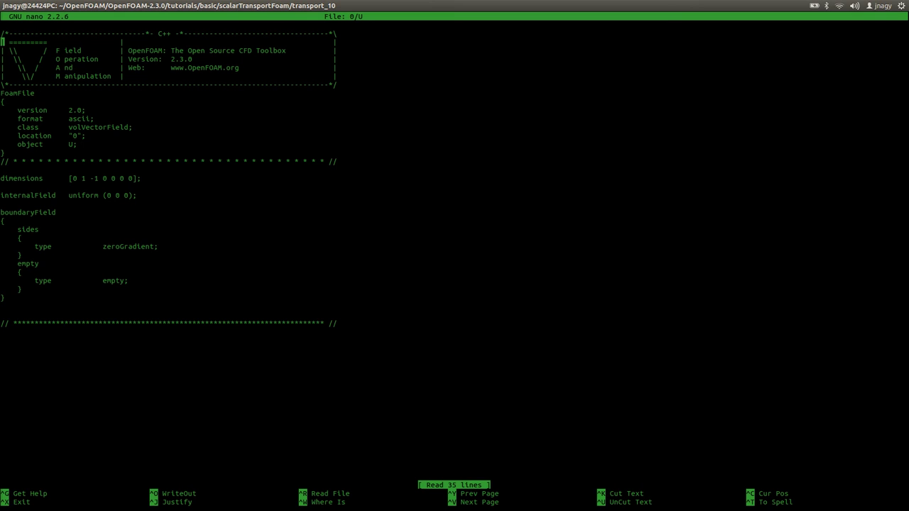
pyautogui.press('Up')
pyautogui.press('End')
pyautogui.press('Left')
pyautogui.press('Left')
pyautogui.press('Left')
pyautogui.press('Left')
pyautogui.press('Left')
pyautogui.press('Left')
pyautogui.press('BackSpace')
pyautogui.write('1')
pyautogui.hotkey('ctrl', 'o')
pyautogui.press('Return')
pyautogui.hotkey('ctrl', 'x')
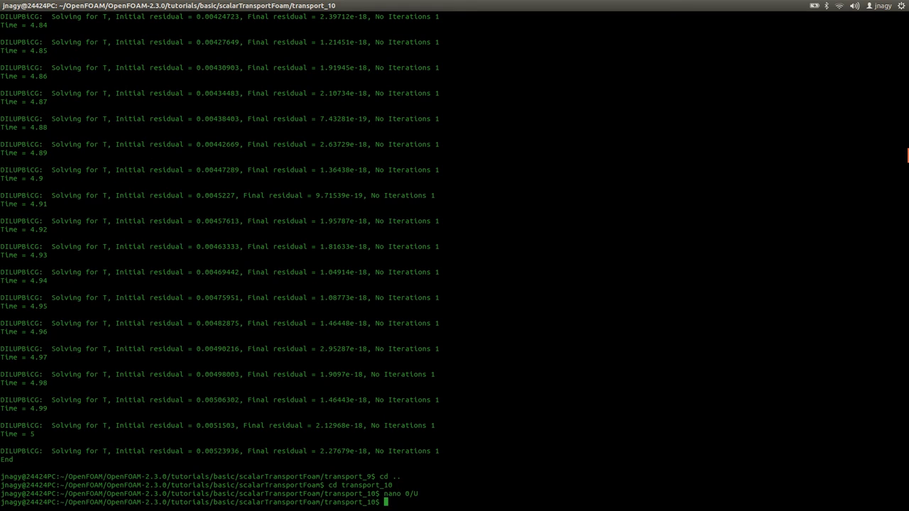
# Check transportProperties against the parameter study slide, leaving DT at 0.01.
pyautogui.write('nano constant/tra')
pyautogui.press('Tab')
pyautogui.press('Return')
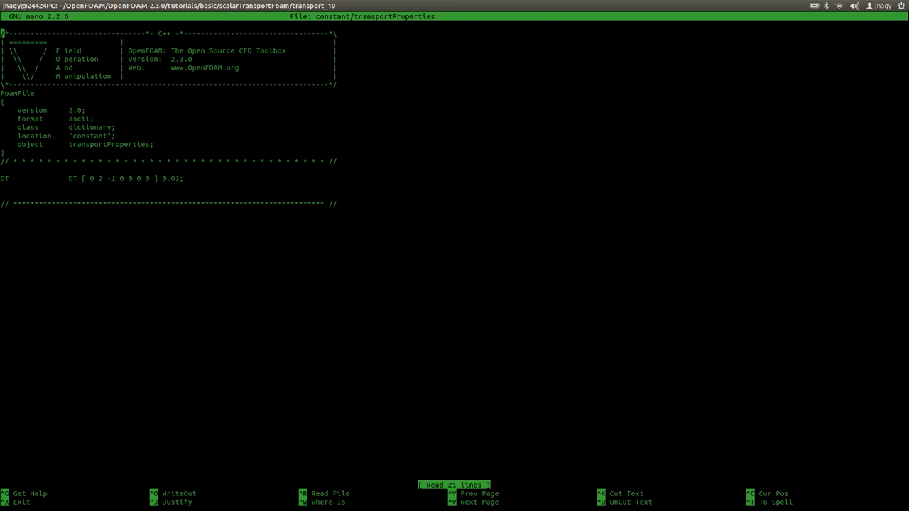
pyautogui.press('Down')
pyautogui.press('Down')
pyautogui.press('Down')
pyautogui.press('Down')
pyautogui.press('Down')
pyautogui.press('Down')
pyautogui.press('Down')
pyautogui.press('Down')
pyautogui.press('Down')
pyautogui.press('Down')
pyautogui.press('Down')
pyautogui.press('Down')
pyautogui.press('Down')
pyautogui.press('Down')
pyautogui.press('Down')
pyautogui.press('Down')
pyautogui.press('Down')
pyautogui.press('Down')
pyautogui.press('Down')
pyautogui.press('Up')
pyautogui.press('Left')
pyautogui.press('Left')
pyautogui.hotkey('alt', 'Tab')
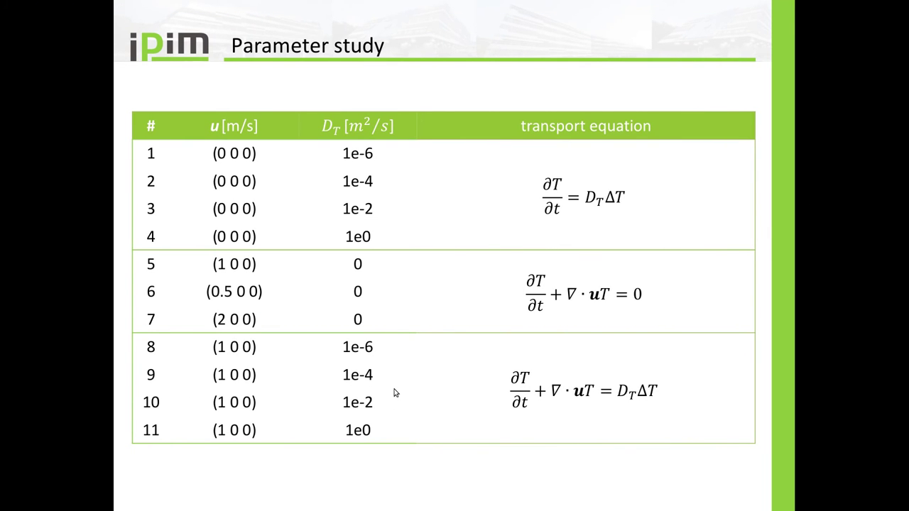
pyautogui.hotkey('alt', 'Tab')
pyautogui.hotkey('ctrl', 'x')
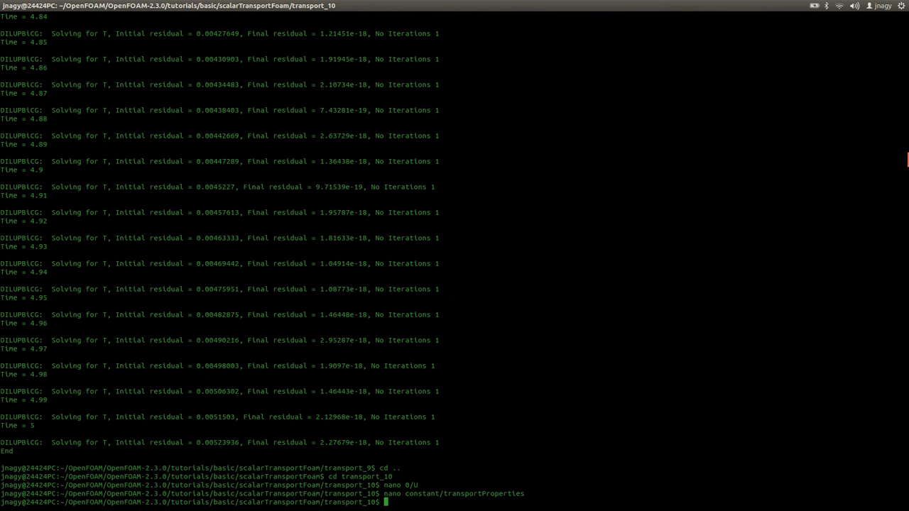
# Recheck 0/U, then run scalarTransportFoam on transport_10 to time 5.
pyautogui.press('Up')
pyautogui.press('Up')
pyautogui.press('Return')
pyautogui.hotkey('ctrl', 'x')
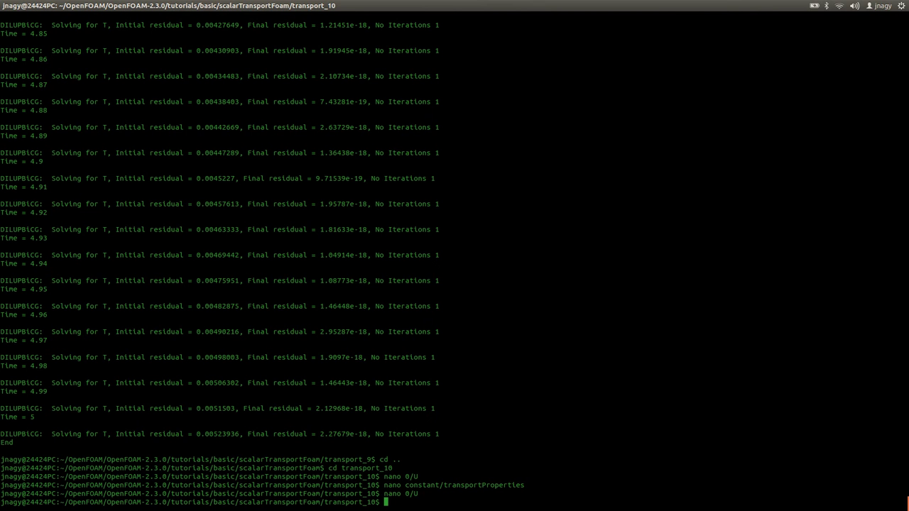
pyautogui.write('sca')
pyautogui.press('Tab')
pyautogui.press('Return')
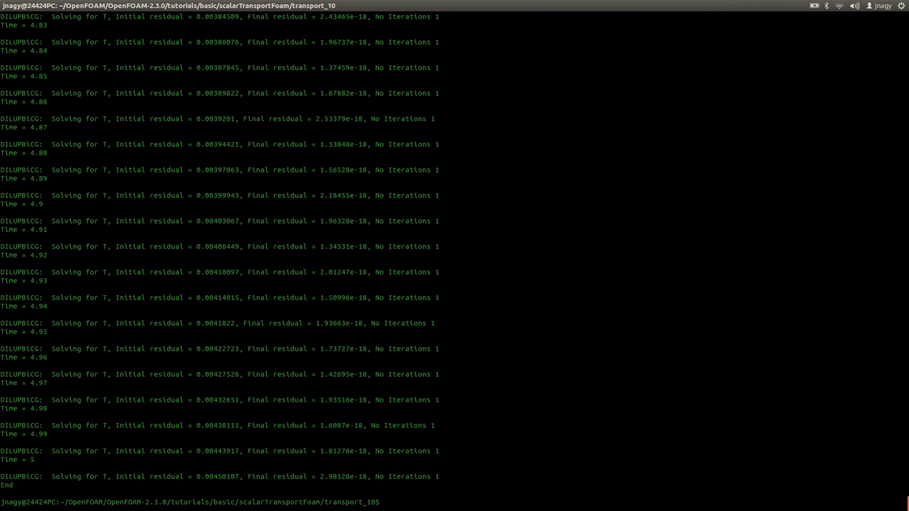
pyautogui.hotkey('alt', 'Tab')
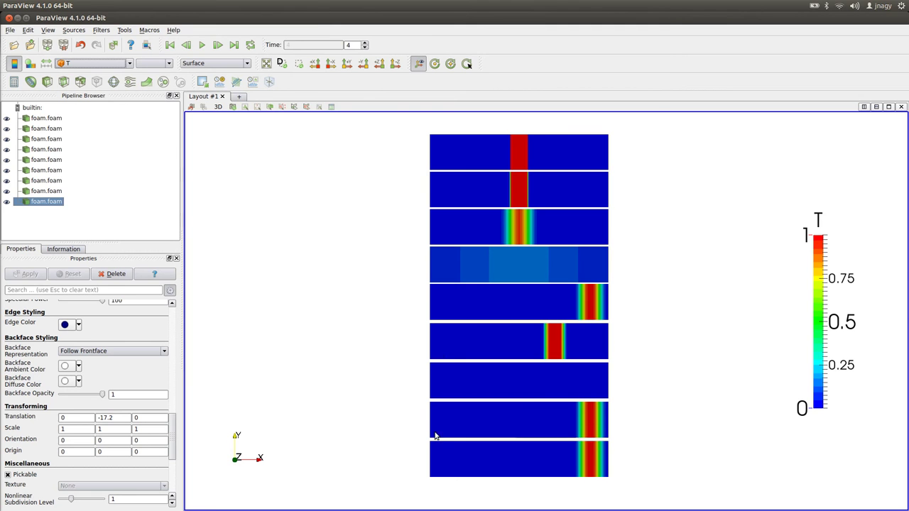
# Open transport_10/foam.foam and apply it to load the tenth case.
pyautogui.click(14, 45)
pyautogui.click(625, 125)
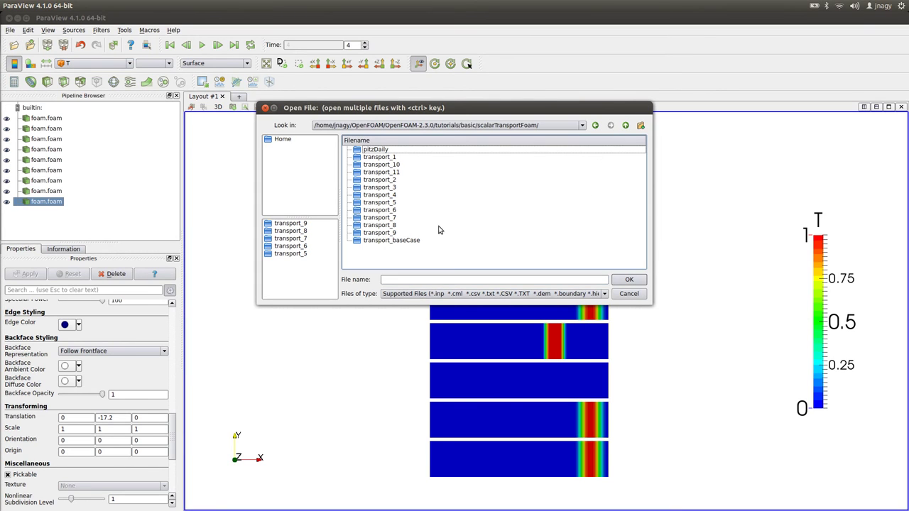
pyautogui.doubleClick(392, 165)
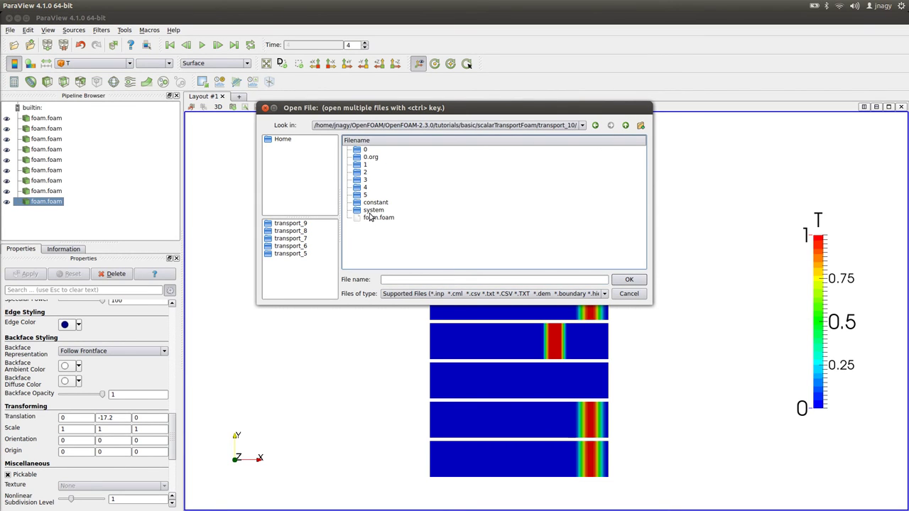
pyautogui.click(369, 220)
pyautogui.doubleClick(369, 221)
pyautogui.click(24, 274)
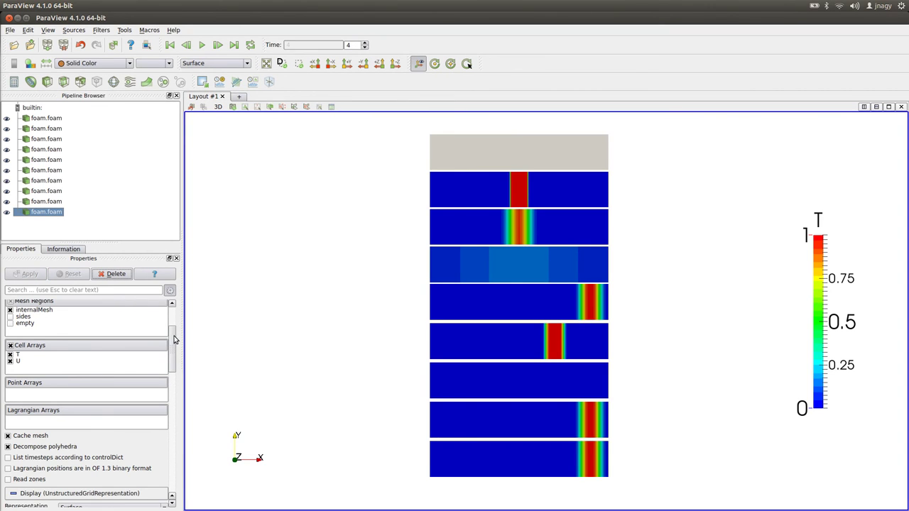
# Set transport_10's Translation Y to -19.4.
pyautogui.moveTo(173, 341); pyautogui.dragTo(170, 434)
pyautogui.click(45, 202)
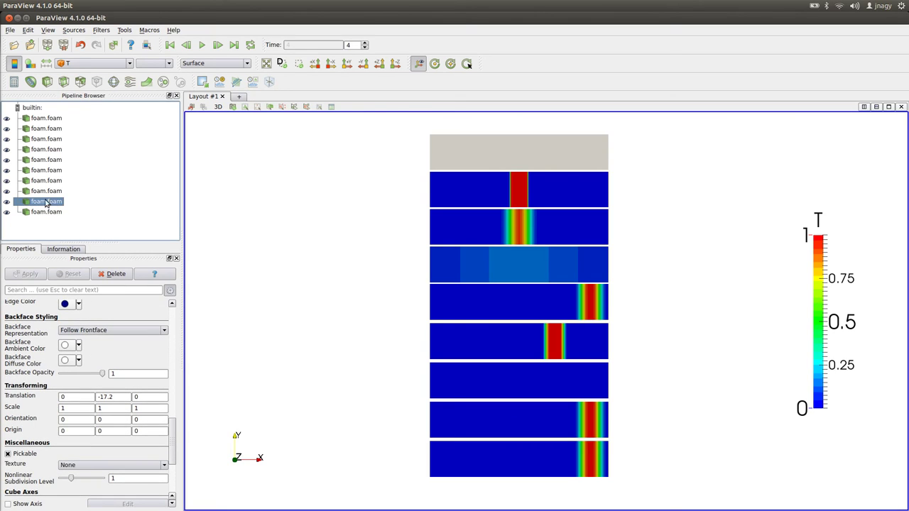
pyautogui.click(45, 212)
pyautogui.click(111, 397)
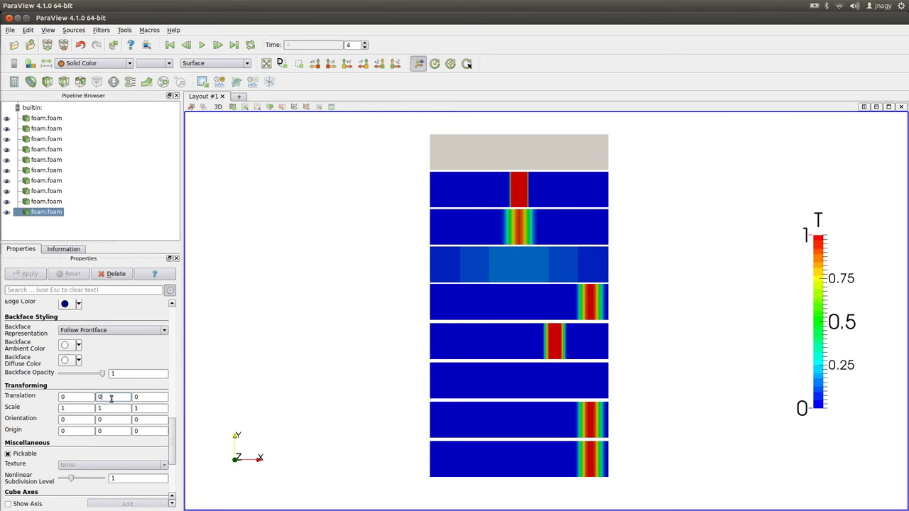
pyautogui.doubleClick(111, 397)
pyautogui.write('-19.4')
pyautogui.press('Tab')
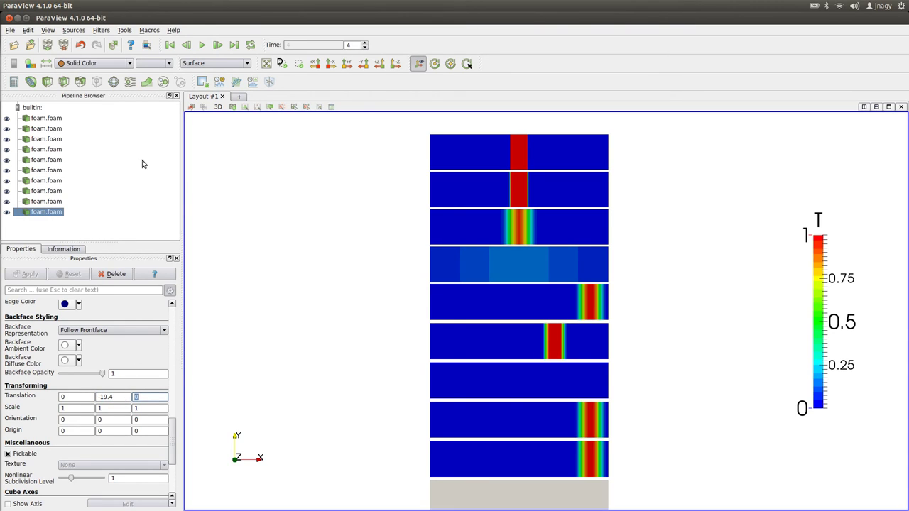
# Return all rows to the first time step and colour transport_10 by T.
pyautogui.click(170, 45)
pyautogui.click(92, 64)
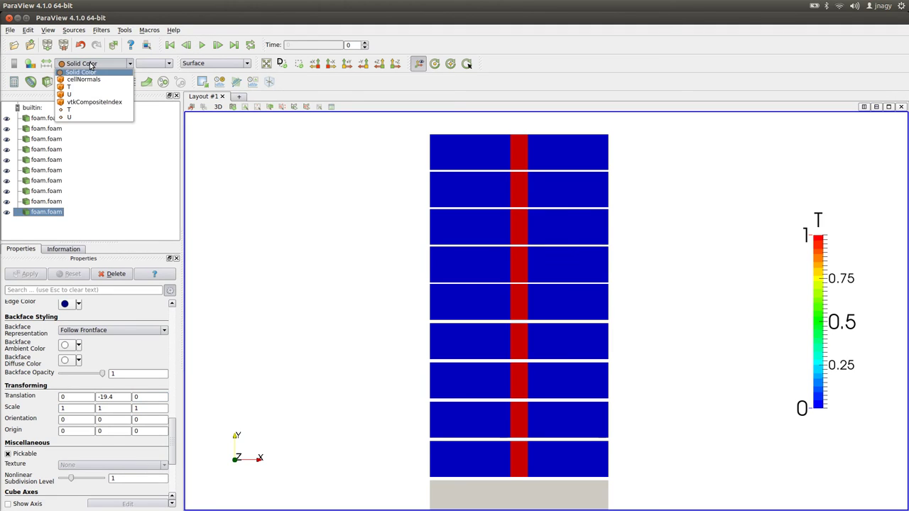
pyautogui.click(80, 87)
pyautogui.scroll(-1, 439, 276)
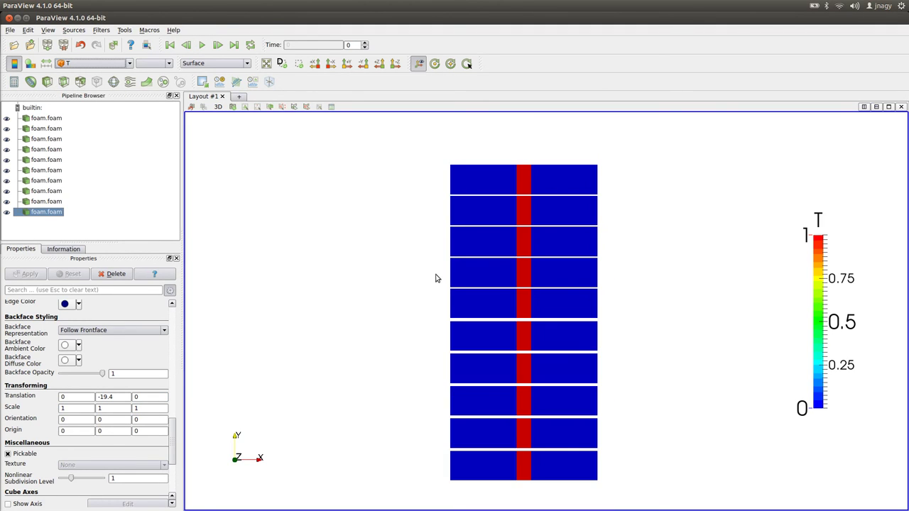
pyautogui.moveTo(439, 270); pyautogui.dragTo(429, 242)
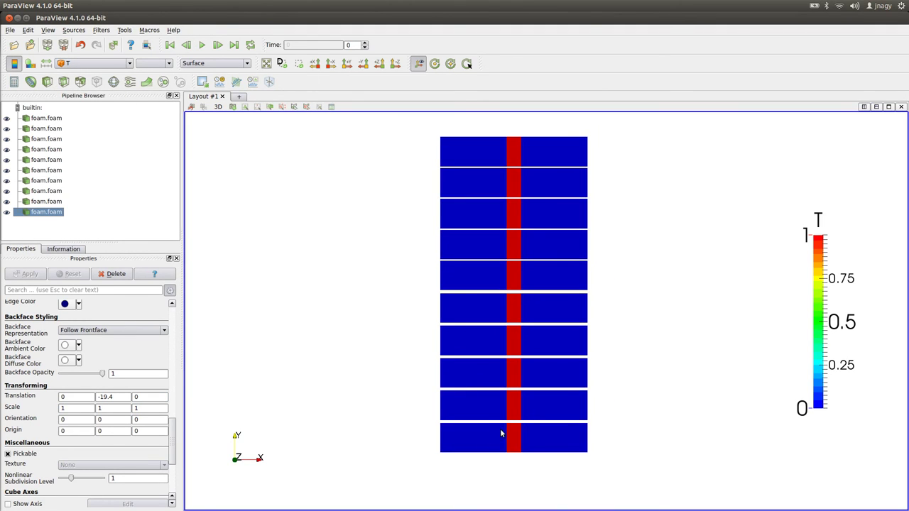
# Advance the ten stacked T rows to time step 2.
pyautogui.click(218, 45)
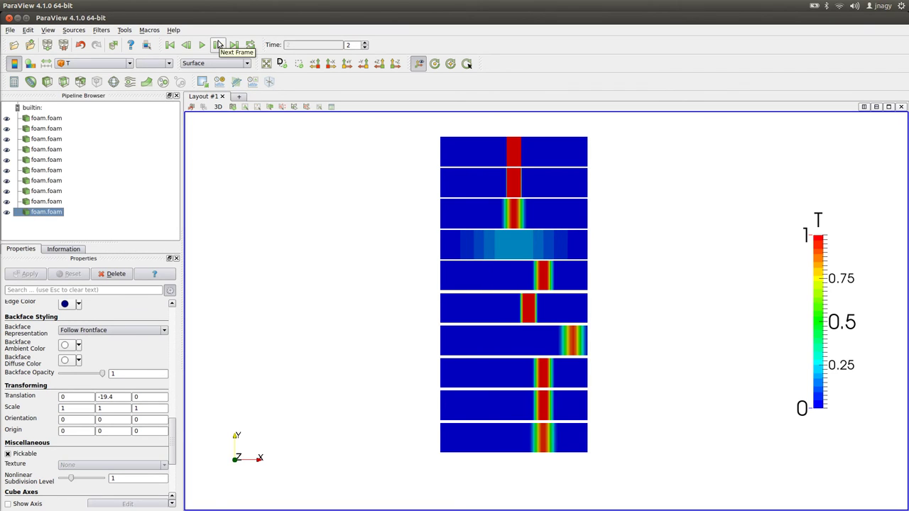
pyautogui.click(218, 45)
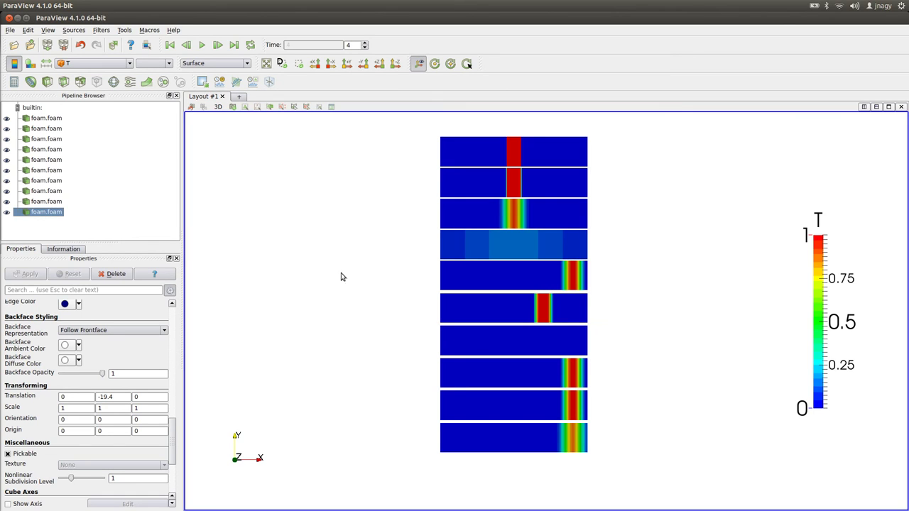
# Move into the transport_11 case folder in the terminal.
pyautogui.hotkey('alt', 'Tab')
pyautogui.write('cd ..')
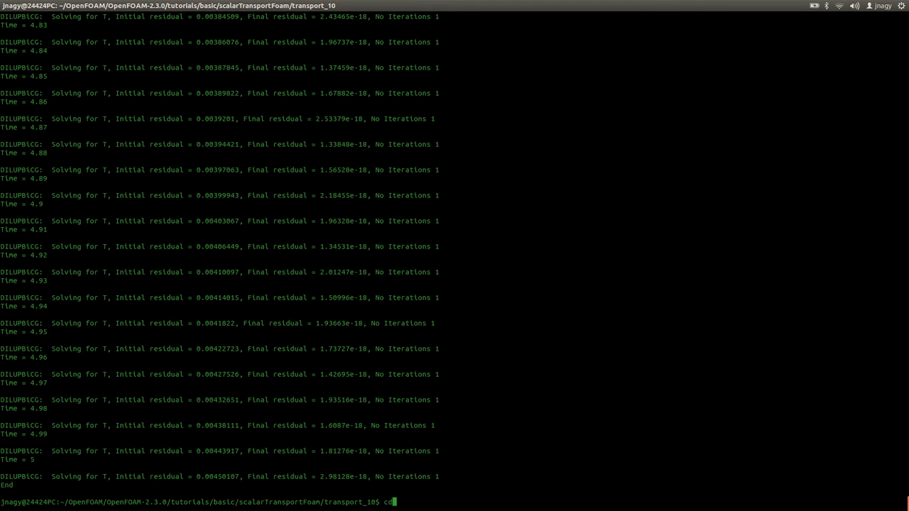
pyautogui.press('Return')
pyautogui.write('cd transport_11/')
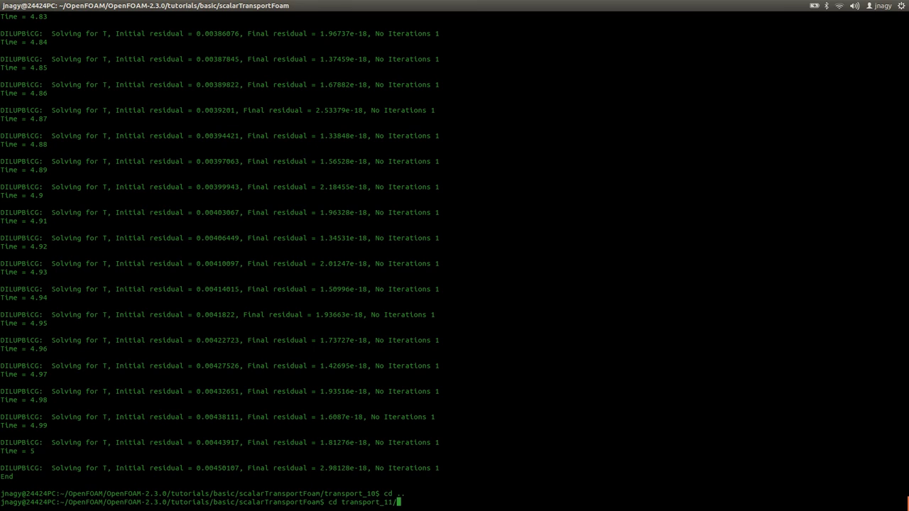
pyautogui.press('Return')
# Set the 0/U internalField to uniform (1 0 0) in nano and save.
pyautogui.write('nano 0')
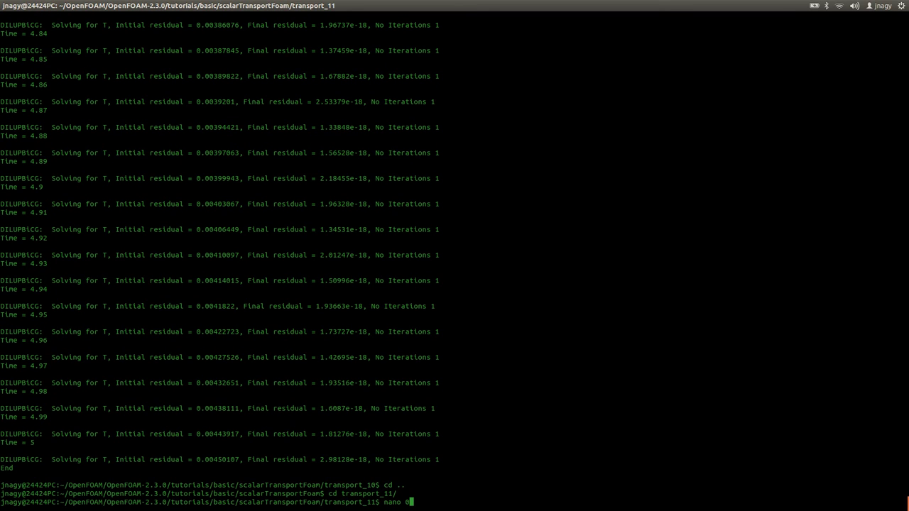
pyautogui.write('/U')
pyautogui.press('Return')
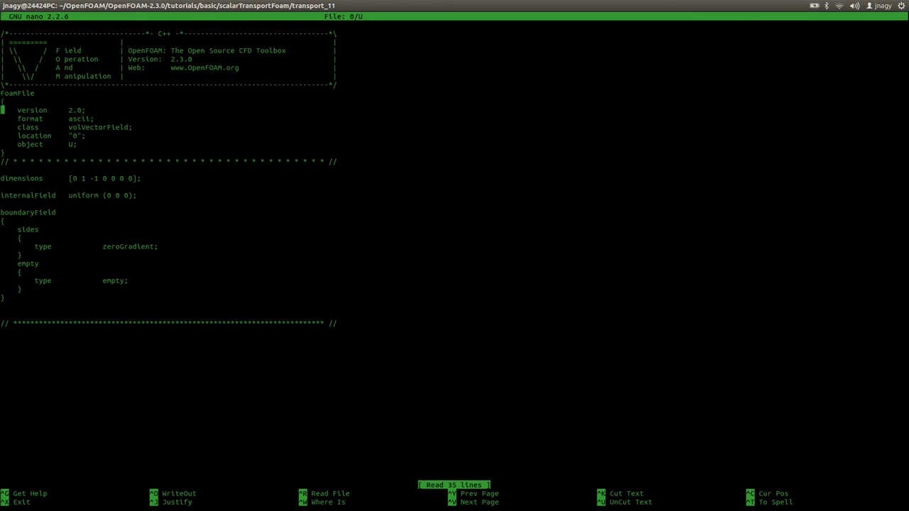
pyautogui.press('Down')
pyautogui.press('Down')
pyautogui.press('Down')
pyautogui.press('Down')
pyautogui.press('Down')
pyautogui.press('Down')
pyautogui.press('Down')
pyautogui.press('Down')
pyautogui.press('Down')
pyautogui.press('Down')
pyautogui.press('End')
pyautogui.press('Left')
pyautogui.press('Left')
pyautogui.press('BackSpace')
pyautogui.write('1')
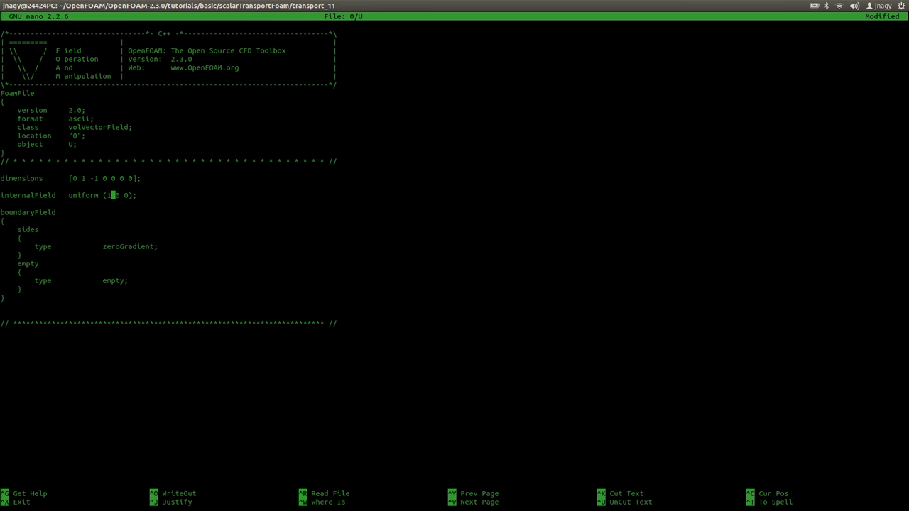
pyautogui.hotkey('ctrl', 'o')
pyautogui.press('Return')
pyautogui.hotkey('ctrl', 'x')
# Change DT from 0.01 to 1 in constant/transportProperties and save.
pyautogui.write('nano constant/tra')
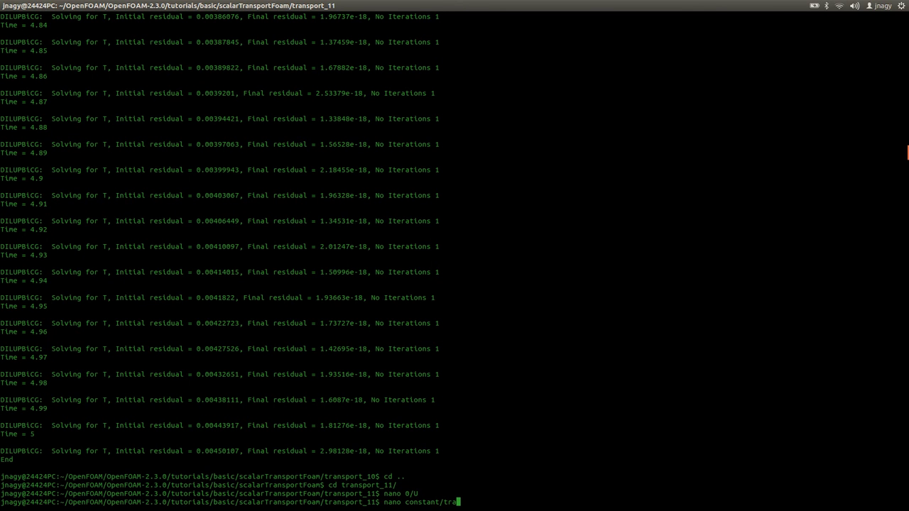
pyautogui.press('Tab')
pyautogui.press('Return')
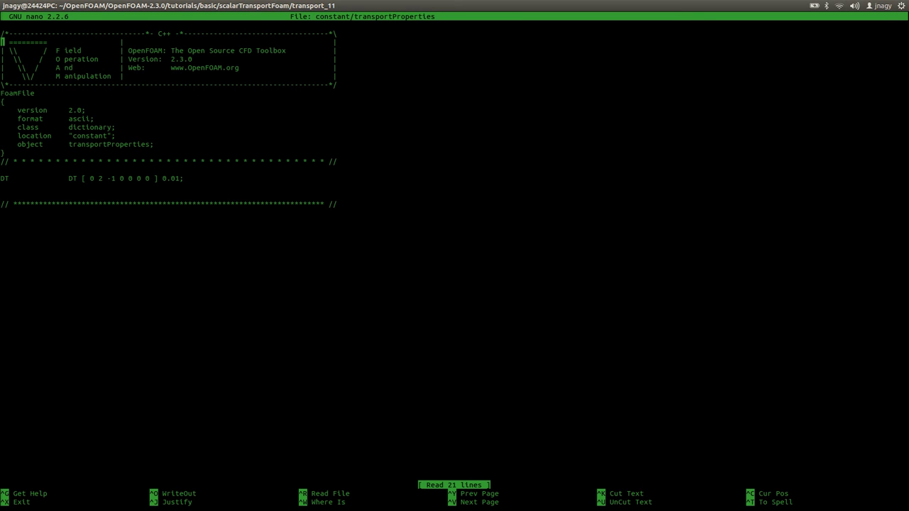
pyautogui.press('Down')
pyautogui.press('Down')
pyautogui.press('Down')
pyautogui.press('Down')
pyautogui.press('Down')
pyautogui.press('Down')
pyautogui.press('Down')
pyautogui.press('Down')
pyautogui.press('Down')
pyautogui.press('Down')
pyautogui.press('End')
pyautogui.press('Left')
pyautogui.press('Left')
pyautogui.press('BackSpace')
pyautogui.press('BackSpace')
pyautogui.press('BackSpace')
pyautogui.hotkey('ctrl', 'o')
pyautogui.press('Return')
pyautogui.hotkey('ctrl', 'x')
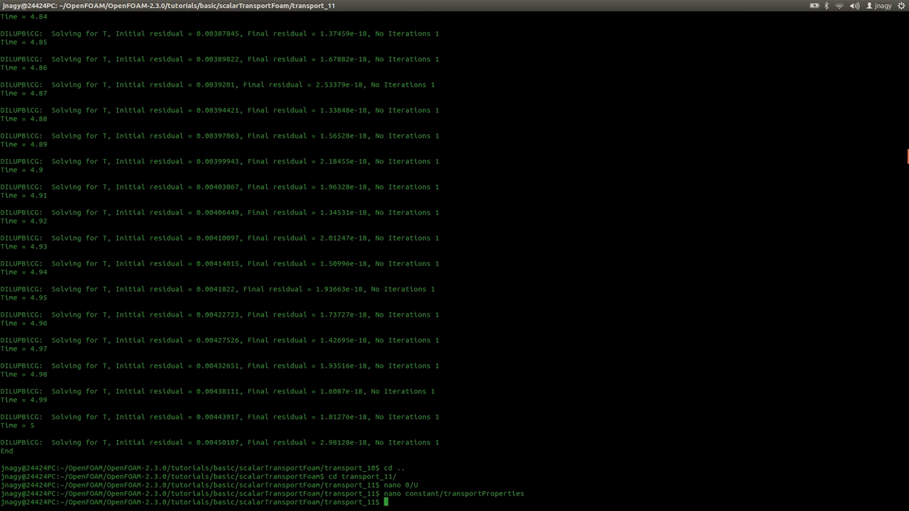
# Recheck 0/U, then run scalarTransportFoam on transport_11.
pyautogui.write('nano 0/U')
pyautogui.press('Return')
pyautogui.hotkey('ctrl', 'x')
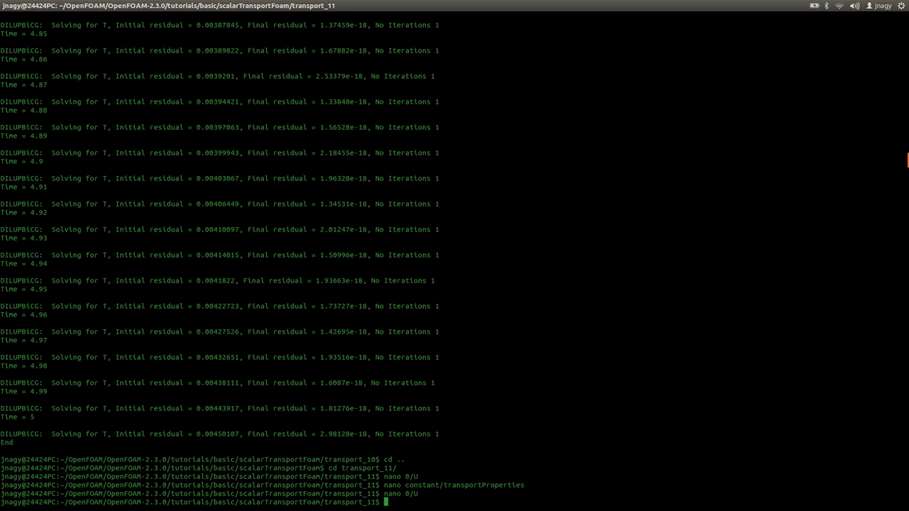
pyautogui.write('scalarTransportFoam')
pyautogui.press('Return')
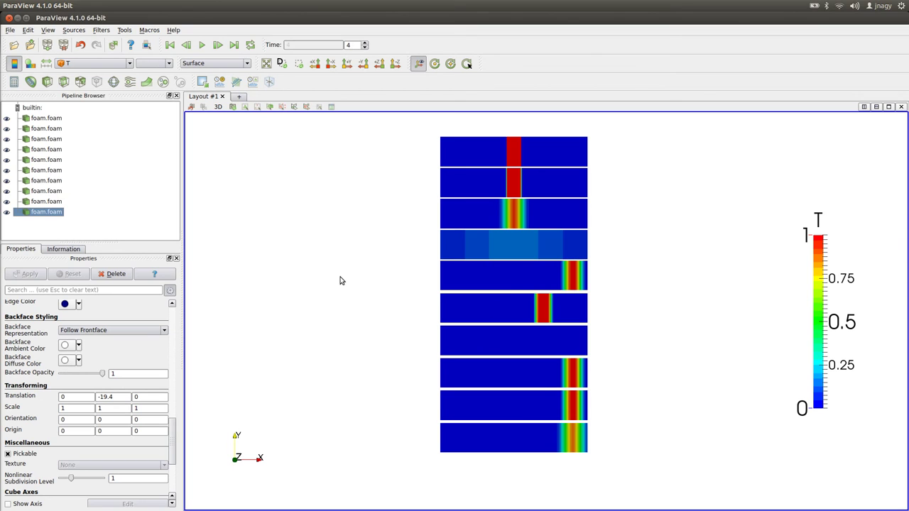
# Open transport_11/foam.foam and apply it to load the eleventh case.
pyautogui.click(14, 44)
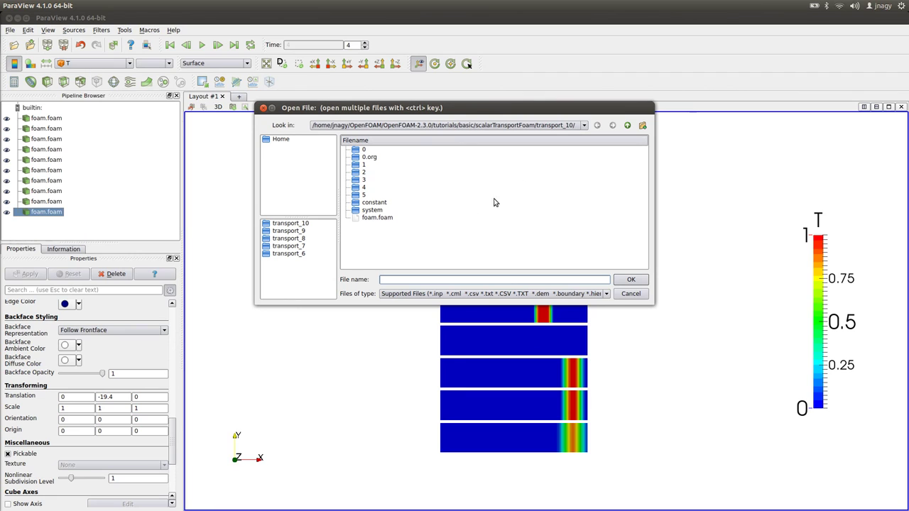
pyautogui.click(627, 125)
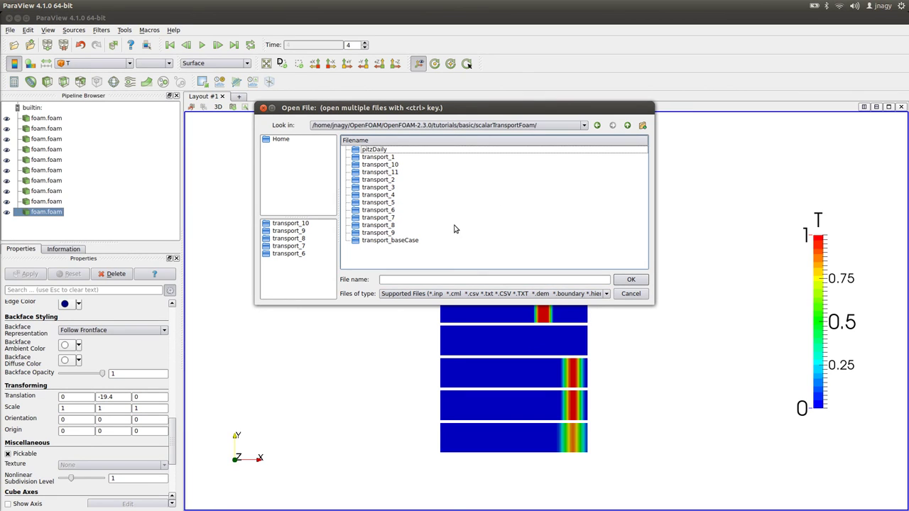
pyautogui.doubleClick(386, 172)
pyautogui.doubleClick(382, 218)
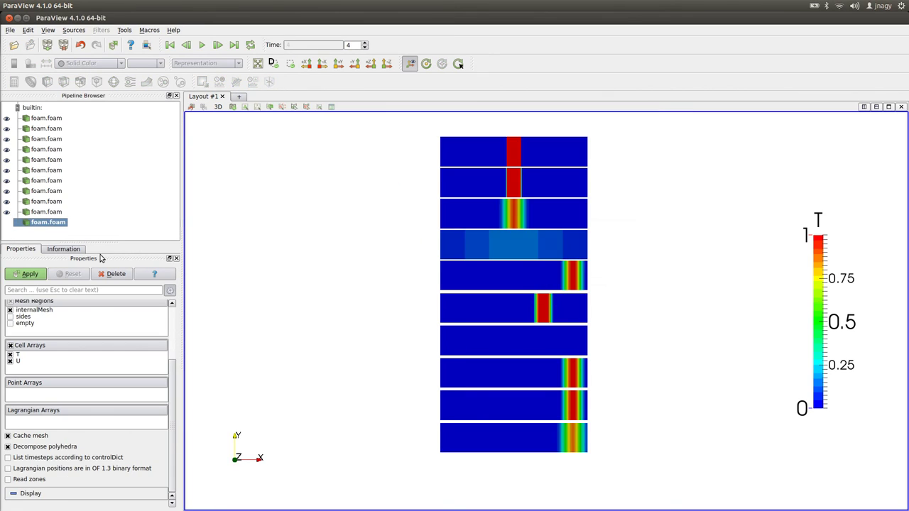
pyautogui.click(24, 274)
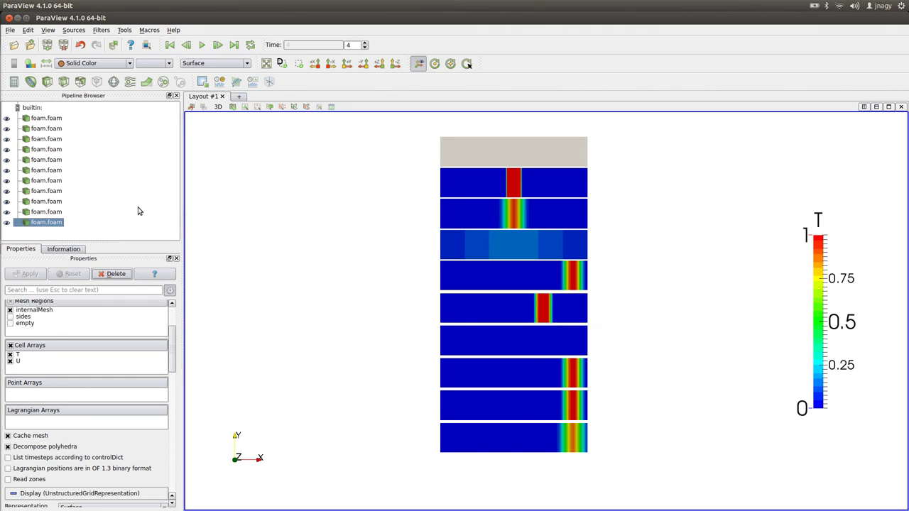
# Set transport_11's Translation Y to -21.6.
pyautogui.click(59, 214)
pyautogui.moveTo(175, 344); pyautogui.dragTo(176, 444)
pyautogui.click(39, 223)
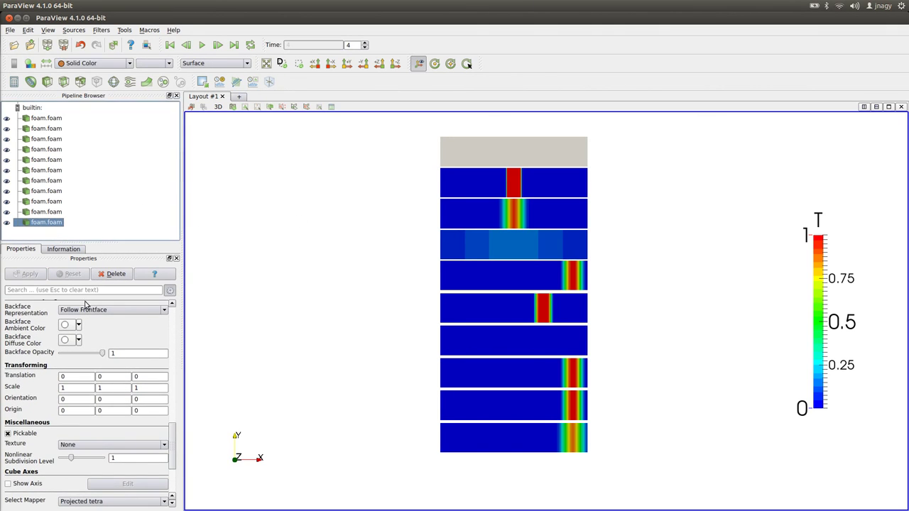
pyautogui.doubleClick(112, 377)
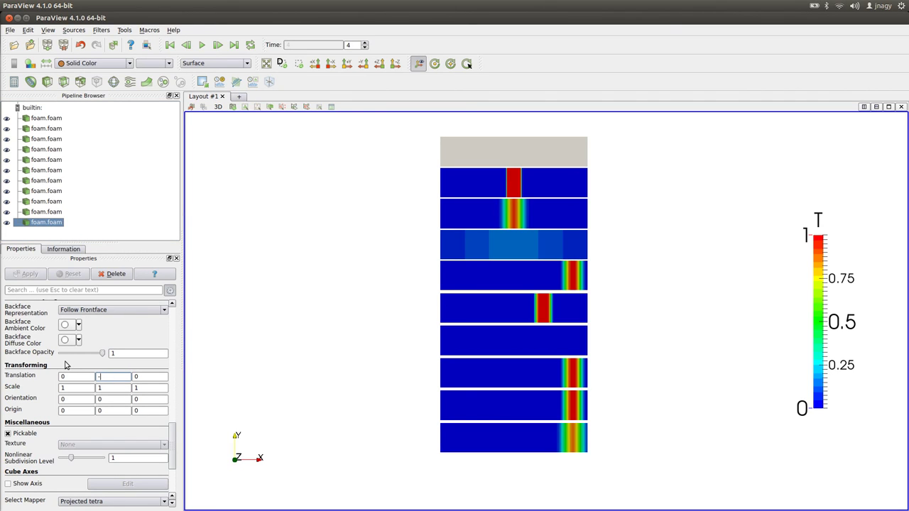
pyautogui.press('Tab')
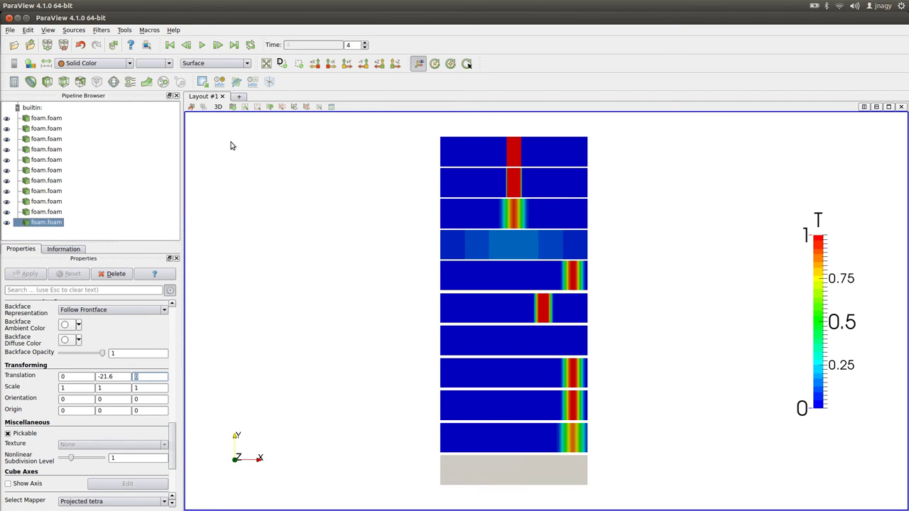
# Return all rows to the first time step and colour transport_11 by T.
pyautogui.click(169, 46)
pyautogui.click(99, 63)
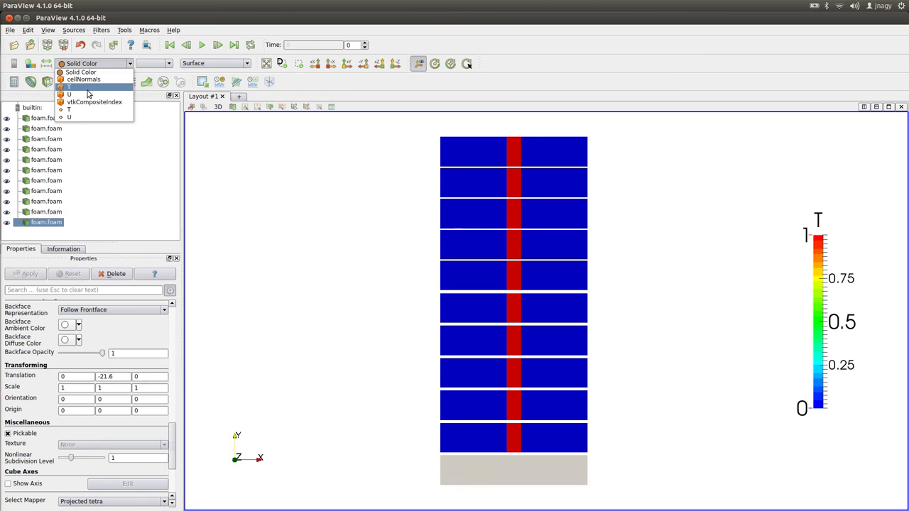
pyautogui.click(86, 92)
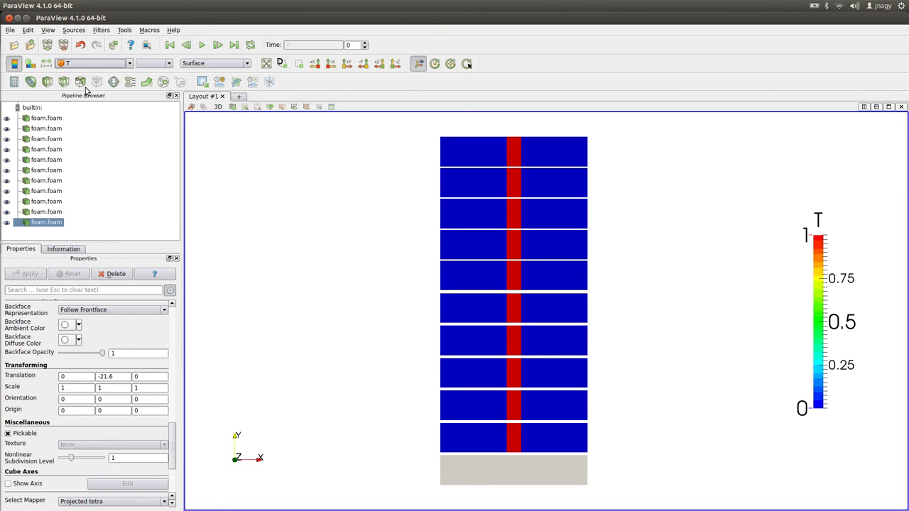
# Step the eleven rows from time 0 to time 5, then go back to the Theory slide.
pyautogui.click(218, 46)
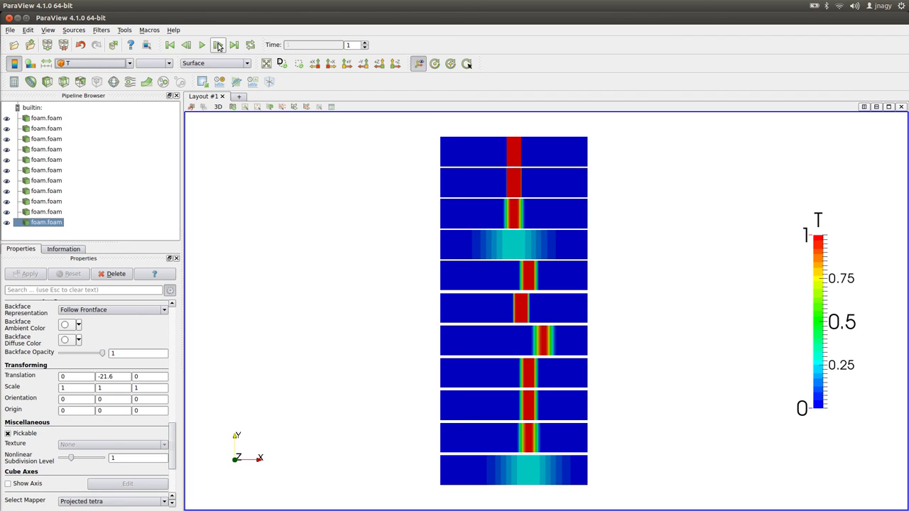
pyautogui.click(218, 46)
pyautogui.click(218, 46)
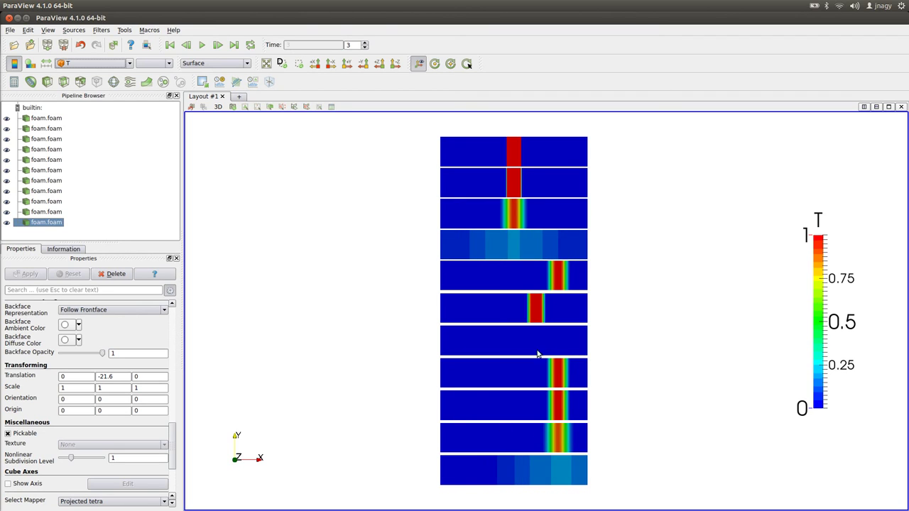
pyautogui.click(219, 46)
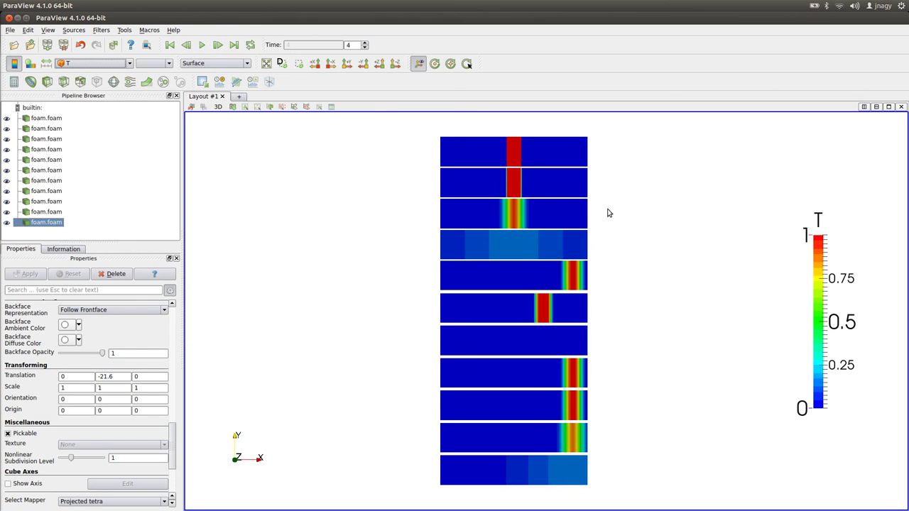
pyautogui.click(219, 45)
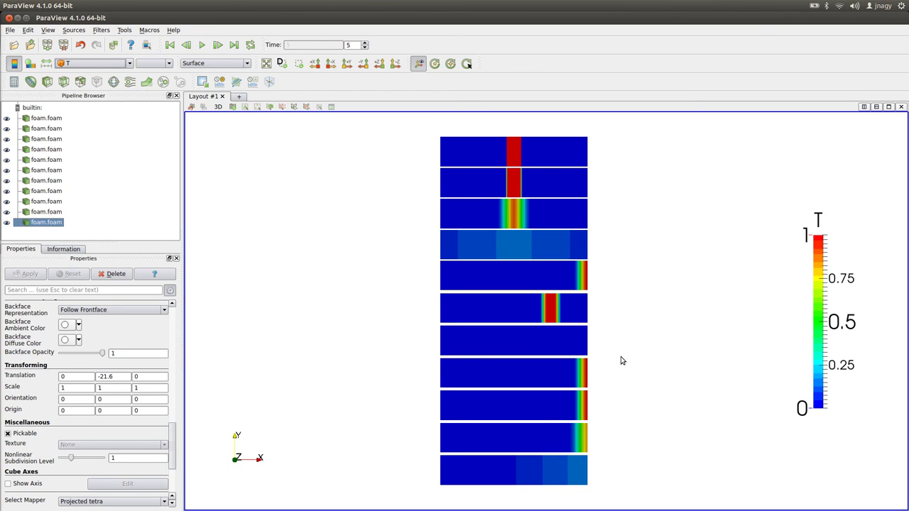
pyautogui.hotkey('alt', 'Tab')
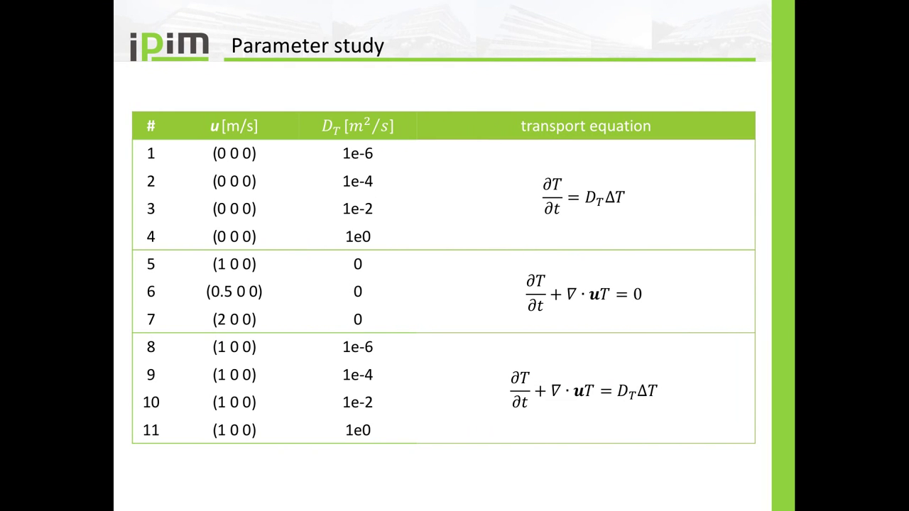
pyautogui.press('pageup')
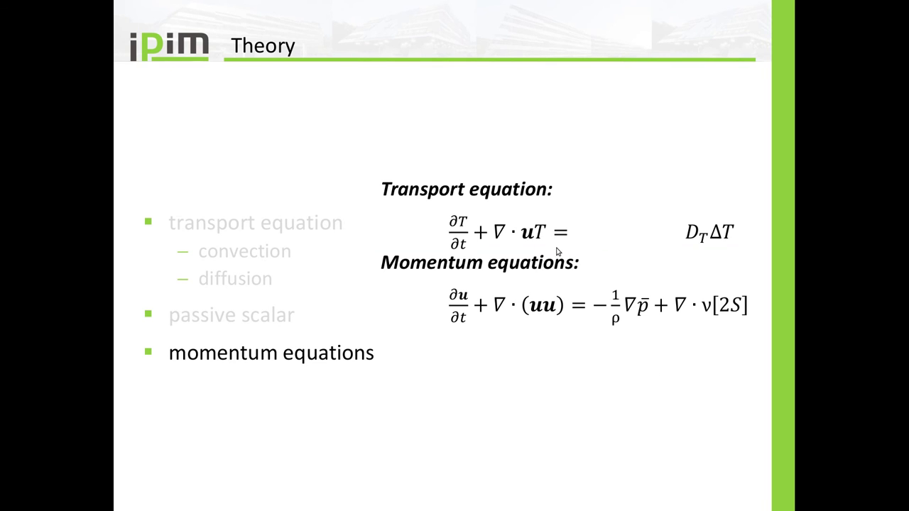